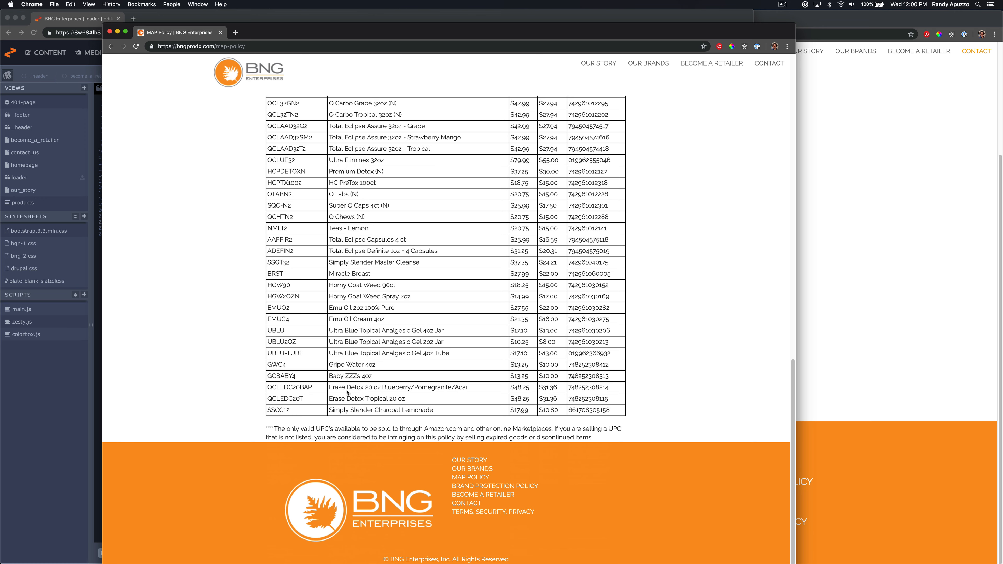
Scroll through the live MAP Policy page and its Exhibit A product table
{"action": "scroll", "coordinate": [386, 420], "scroll_direction": "up", "scroll_amount": 15}
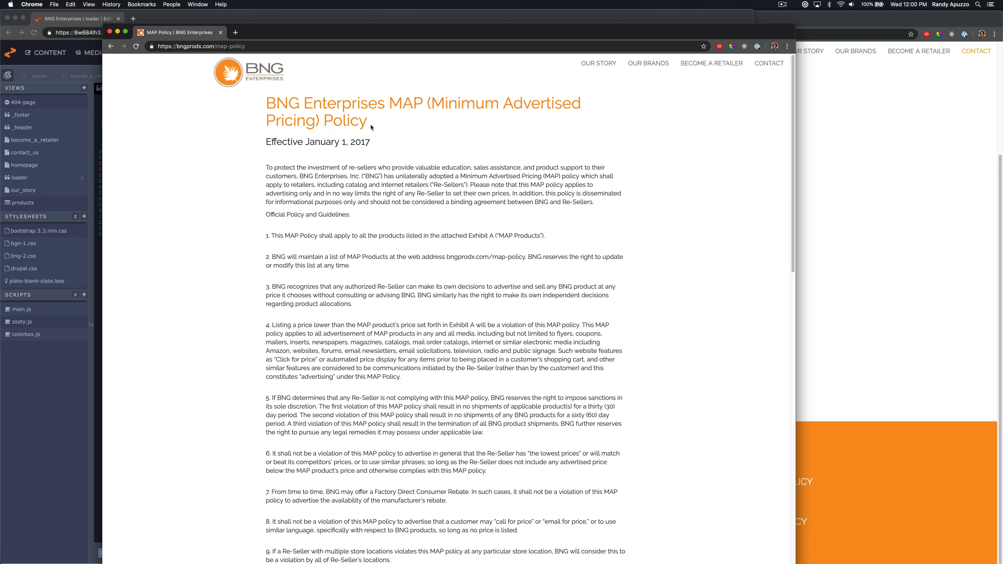
{"action": "left_click_drag", "start_coordinate": [288, 95], "coordinate": [299, 120]}
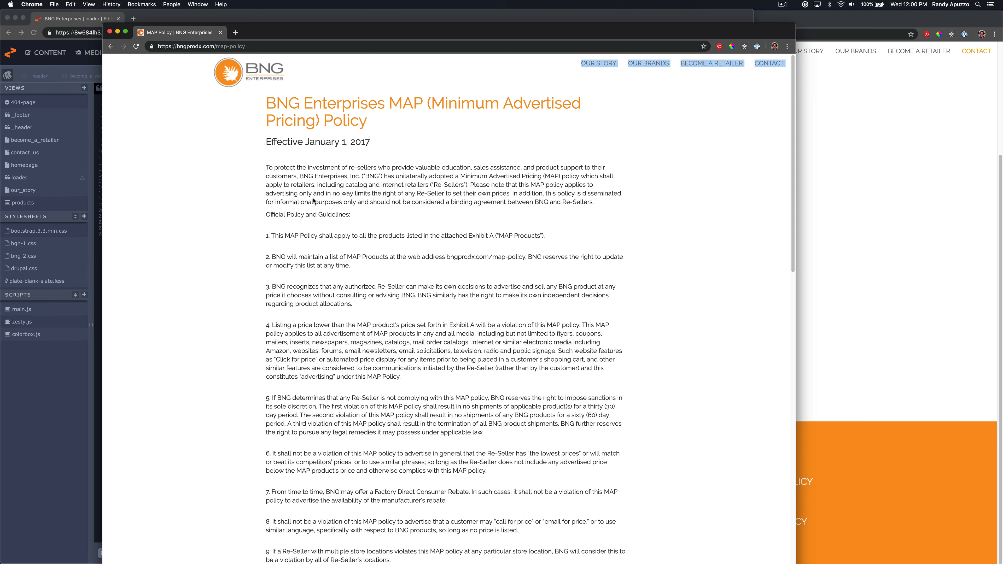
{"action": "scroll", "coordinate": [356, 266], "scroll_direction": "down", "scroll_amount": 15}
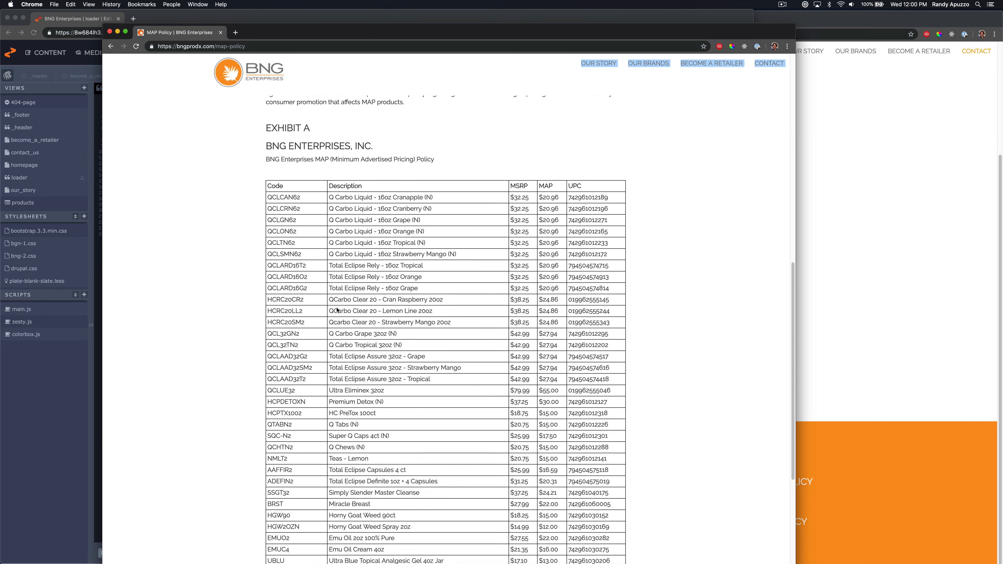
{"action": "scroll", "coordinate": [445, 437], "scroll_direction": "up", "scroll_amount": 15}
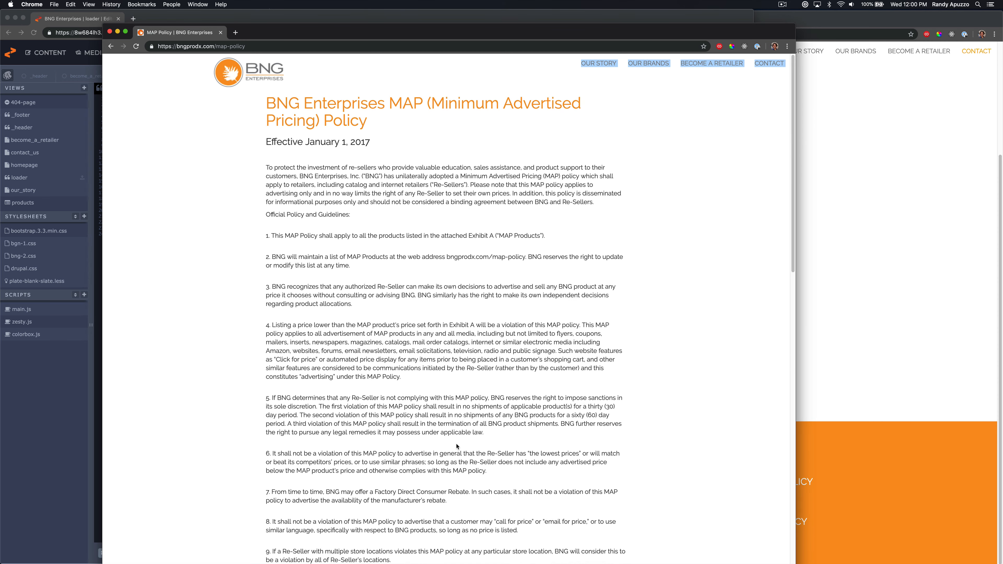
{"action": "left_click", "coordinate": [916, 298]}
{"action": "left_click", "coordinate": [710, 523]}
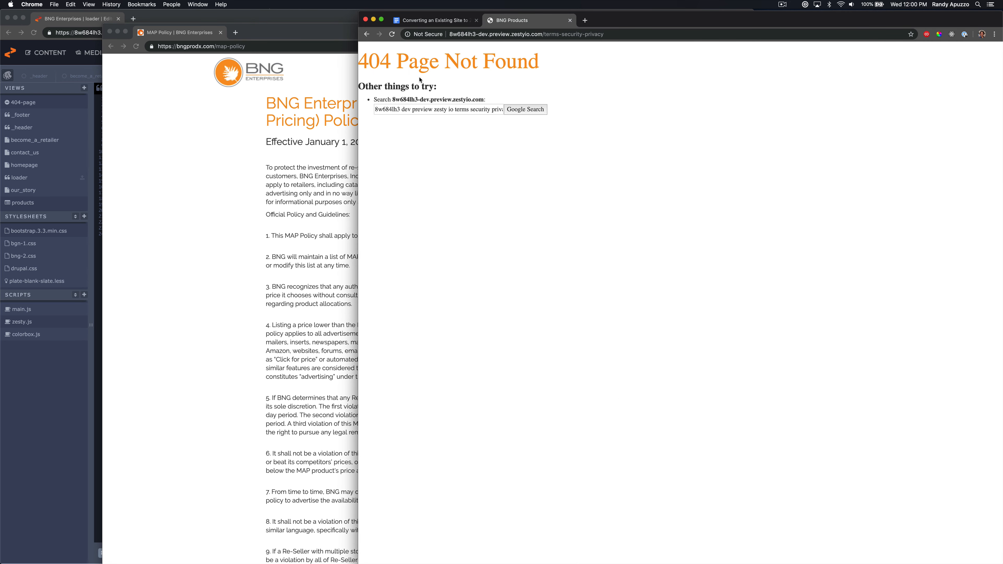
Browse the live Terms, Security & Privacy page and compare it with the MAP Policy page
{"action": "left_click", "coordinate": [267, 125]}
{"action": "scroll", "coordinate": [437, 529], "scroll_direction": "down", "scroll_amount": 20}
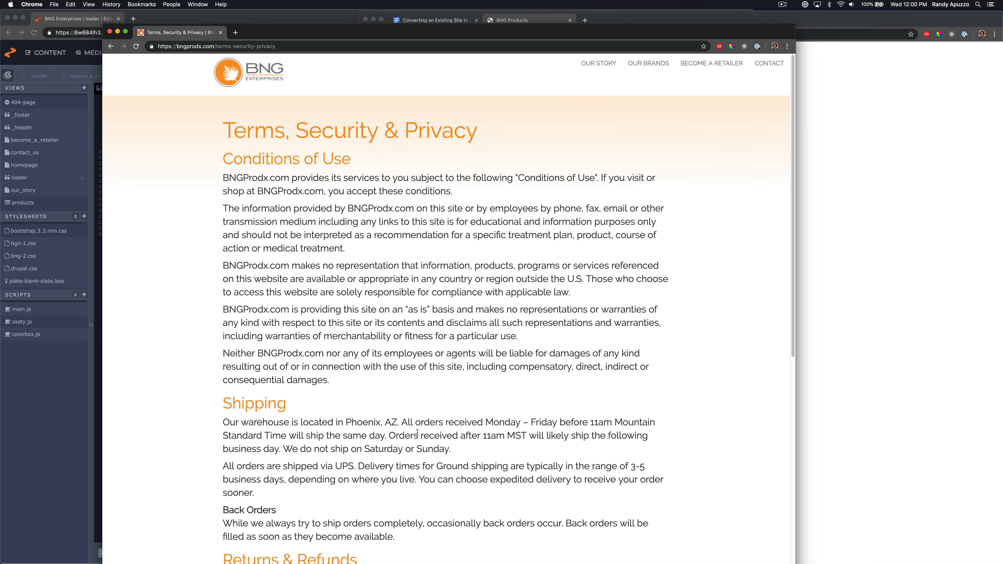
{"action": "scroll", "coordinate": [418, 433], "scroll_direction": "down", "scroll_amount": 10}
{"action": "scroll", "coordinate": [416, 433], "scroll_direction": "up", "scroll_amount": 7}
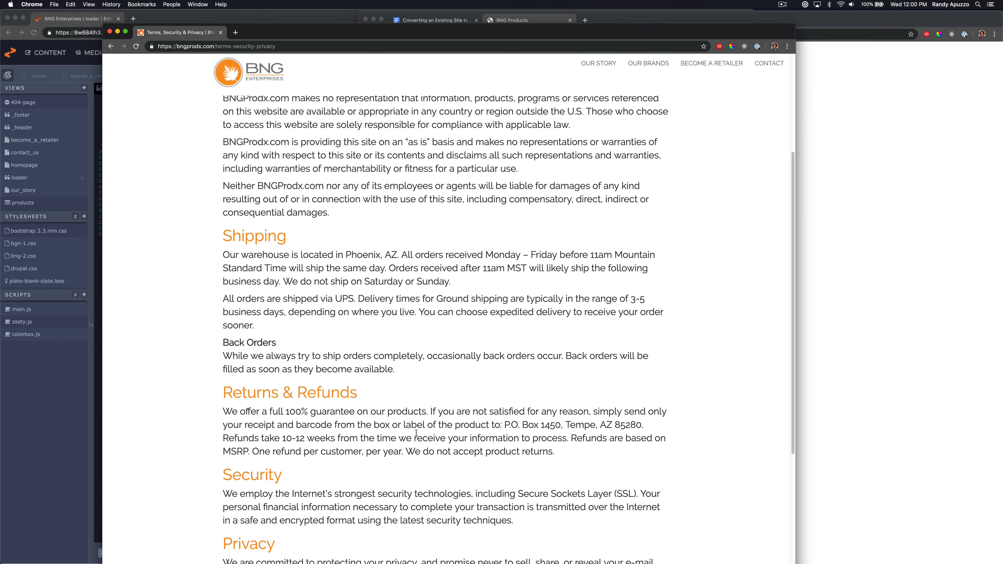
{"action": "scroll", "coordinate": [416, 433], "scroll_direction": "up", "scroll_amount": 4}
{"action": "scroll", "coordinate": [403, 434], "scroll_direction": "down", "scroll_amount": 9}
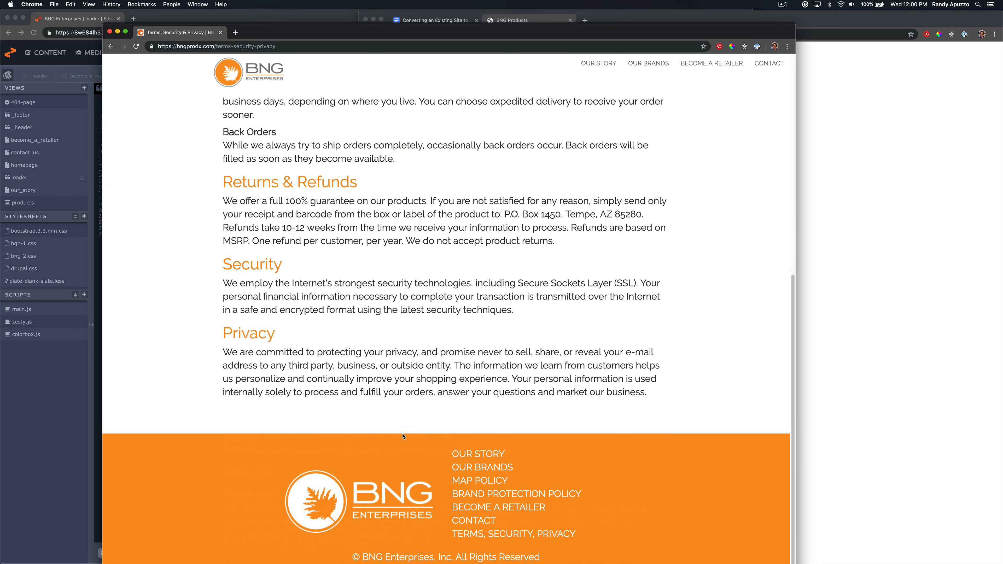
{"action": "left_click", "coordinate": [471, 497]}
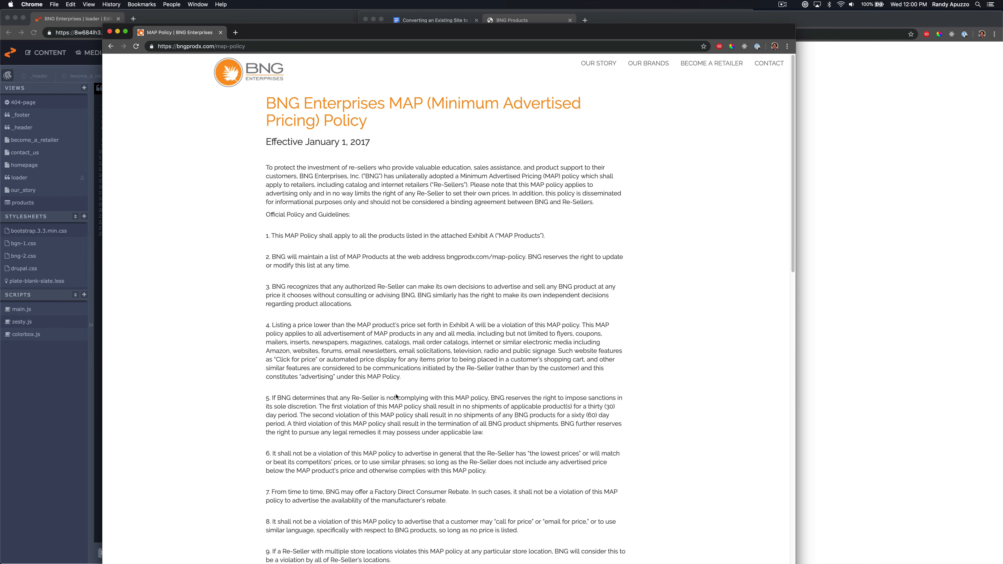
{"action": "scroll", "coordinate": [396, 397], "scroll_direction": "down", "scroll_amount": 20}
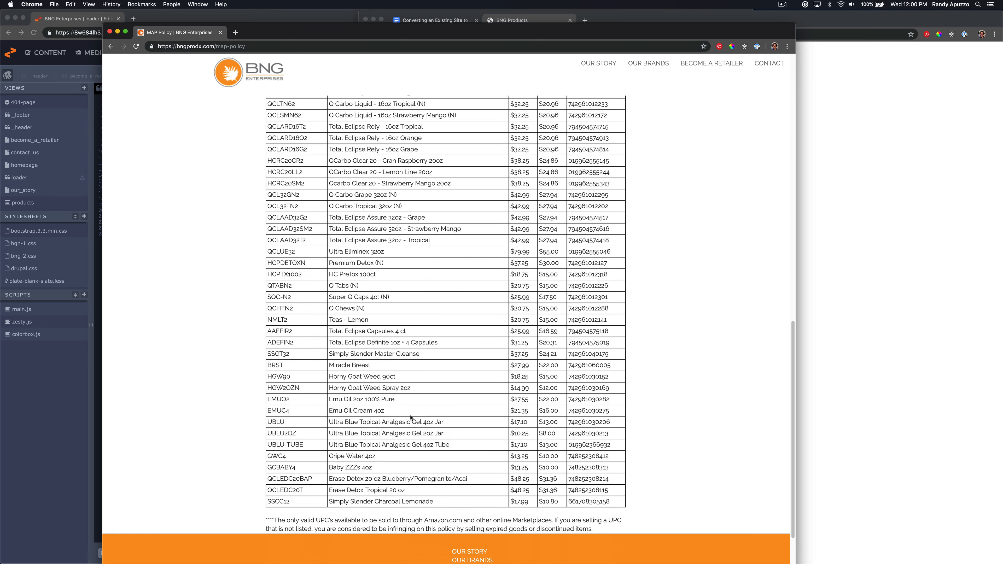
{"action": "scroll", "coordinate": [482, 507], "scroll_direction": "up", "scroll_amount": 20}
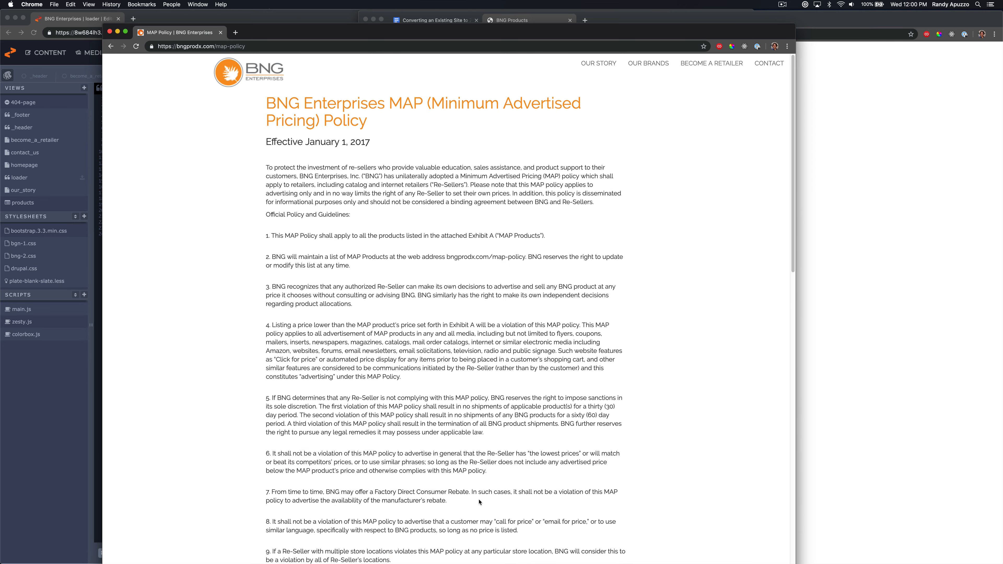
{"action": "scroll", "coordinate": [437, 485], "scroll_direction": "down", "scroll_amount": 20}
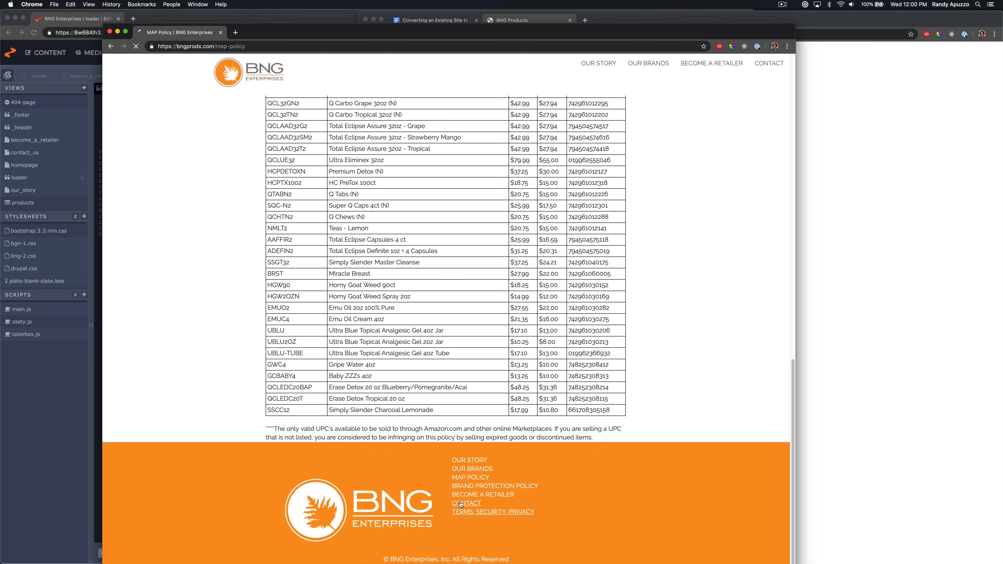
{"action": "scroll", "coordinate": [424, 366], "scroll_direction": "down", "scroll_amount": 10}
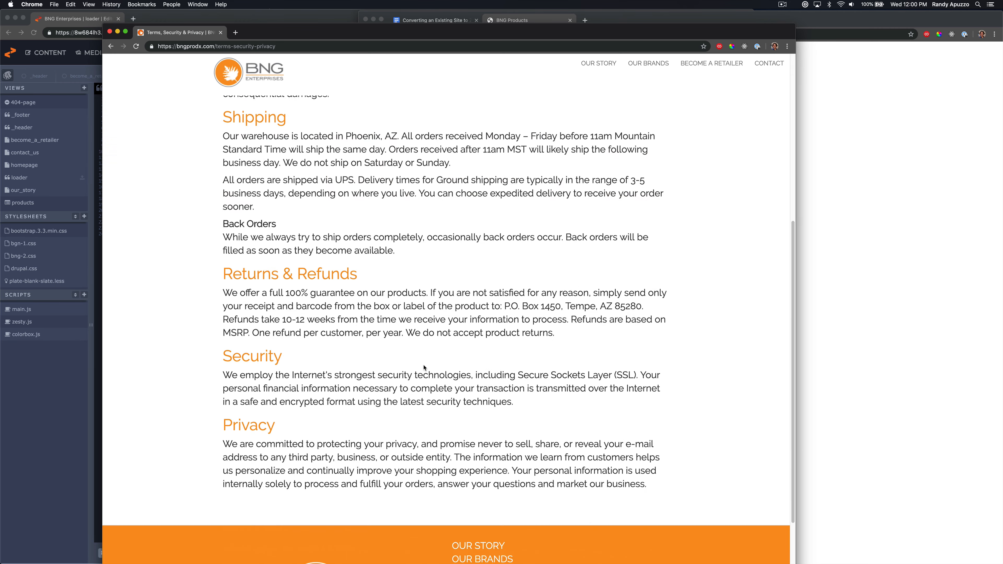
{"action": "scroll", "coordinate": [423, 366], "scroll_direction": "up", "scroll_amount": 10}
{"action": "left_click_drag", "start_coordinate": [399, 353], "coordinate": [398, 323]}
{"action": "left_click_drag", "start_coordinate": [355, 243], "coordinate": [290, 178]}
{"action": "right_click", "coordinate": [172, 104]}
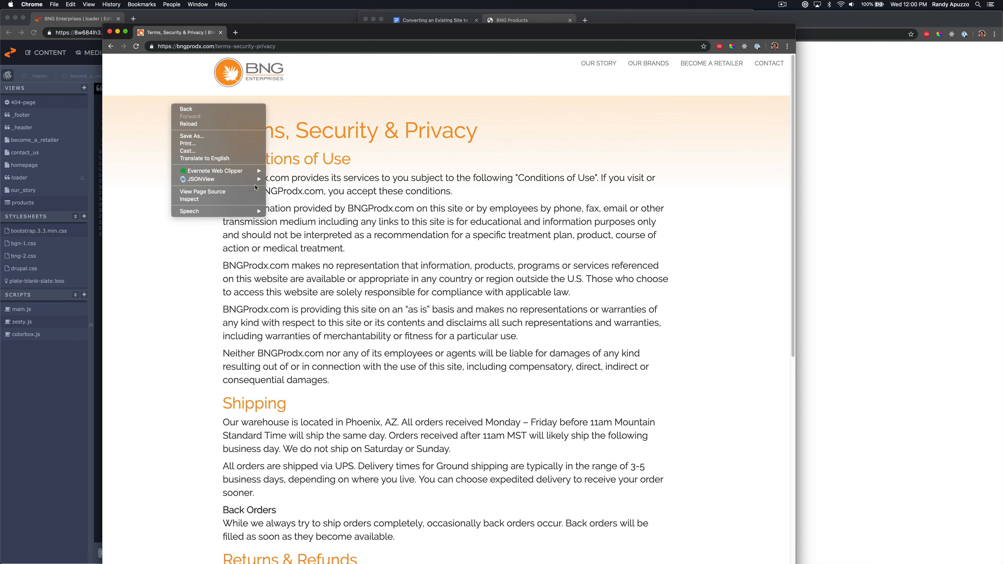
{"action": "left_click", "coordinate": [231, 200]}
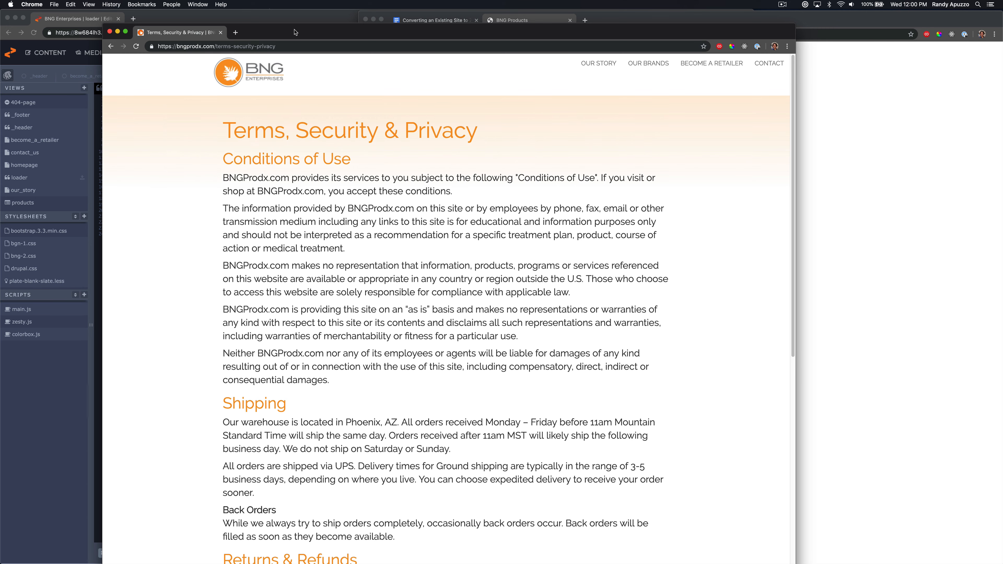
Copy the 'Terms, Security & Privacy' heading from the live page and select its body text
{"action": "left_click_drag", "start_coordinate": [294, 32], "coordinate": [386, 37]}
{"action": "triple_click", "coordinate": [395, 137]}
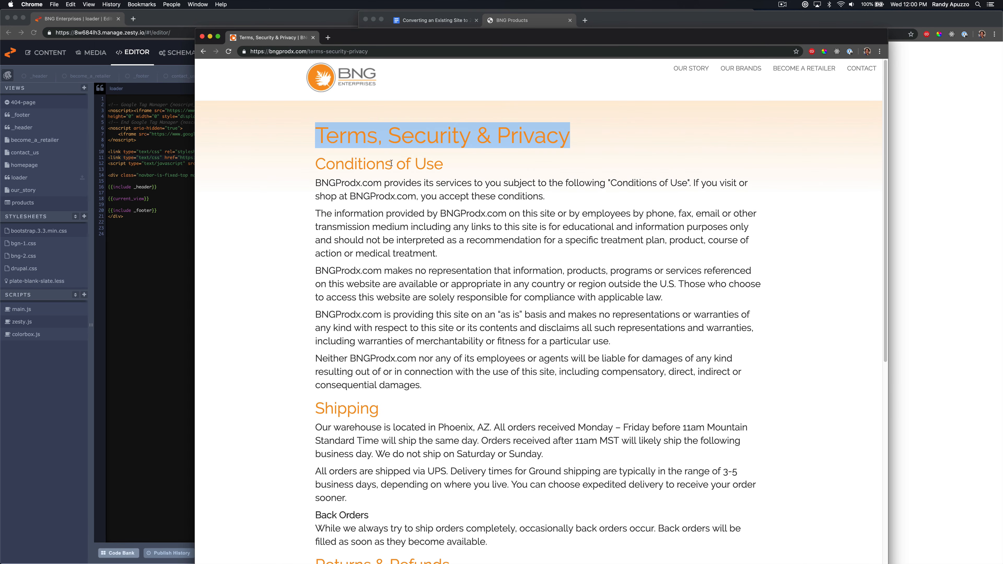
{"action": "left_click_drag", "start_coordinate": [391, 162], "coordinate": [488, 392]}
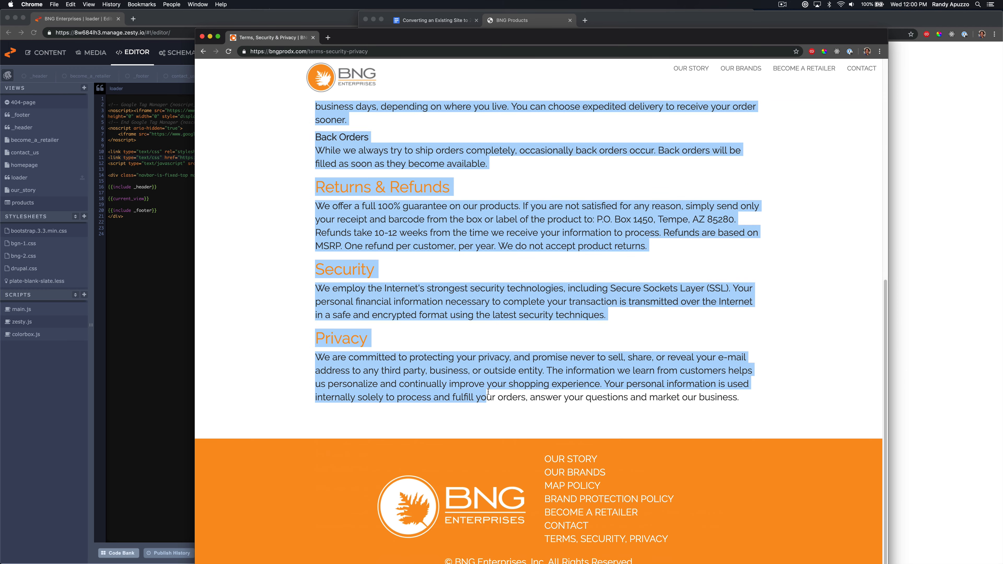
{"action": "left_click_drag", "start_coordinate": [367, 186], "coordinate": [336, 237]}
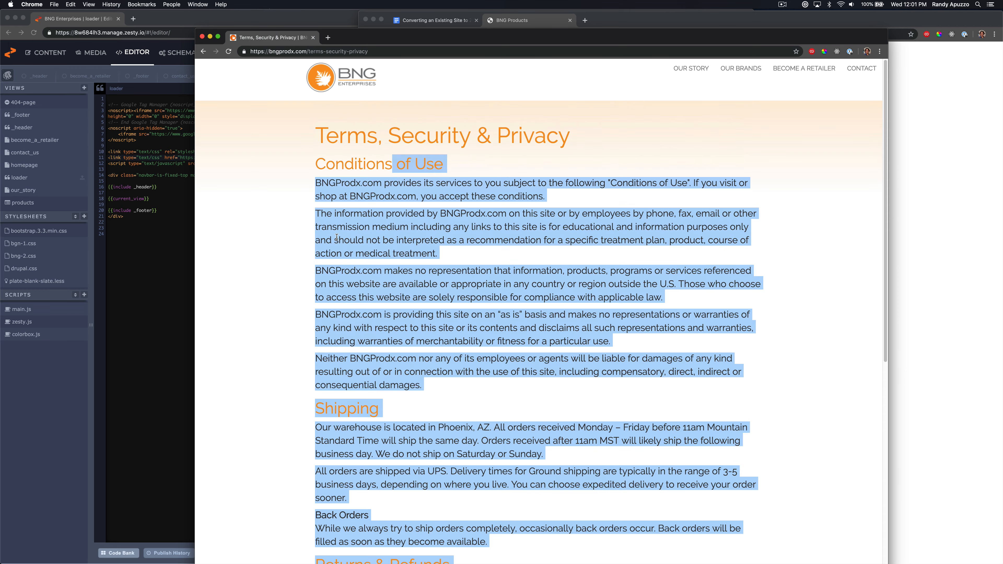
Create a new Single with View content model named Basic Page as a top level page
{"action": "left_click", "coordinate": [132, 122]}
{"action": "left_click", "coordinate": [179, 52]}
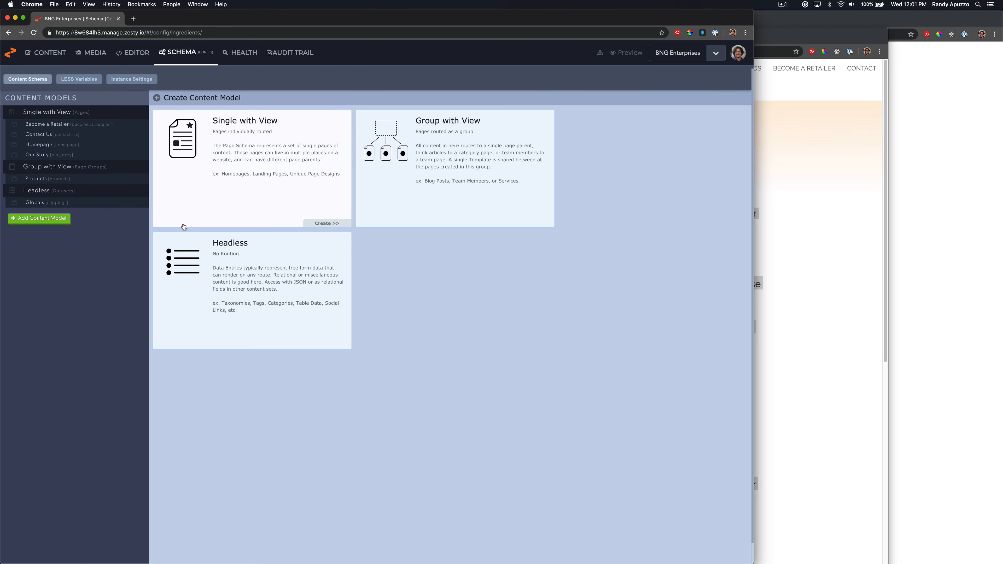
{"action": "left_click", "coordinate": [247, 188]}
{"action": "left_click", "coordinate": [272, 175]}
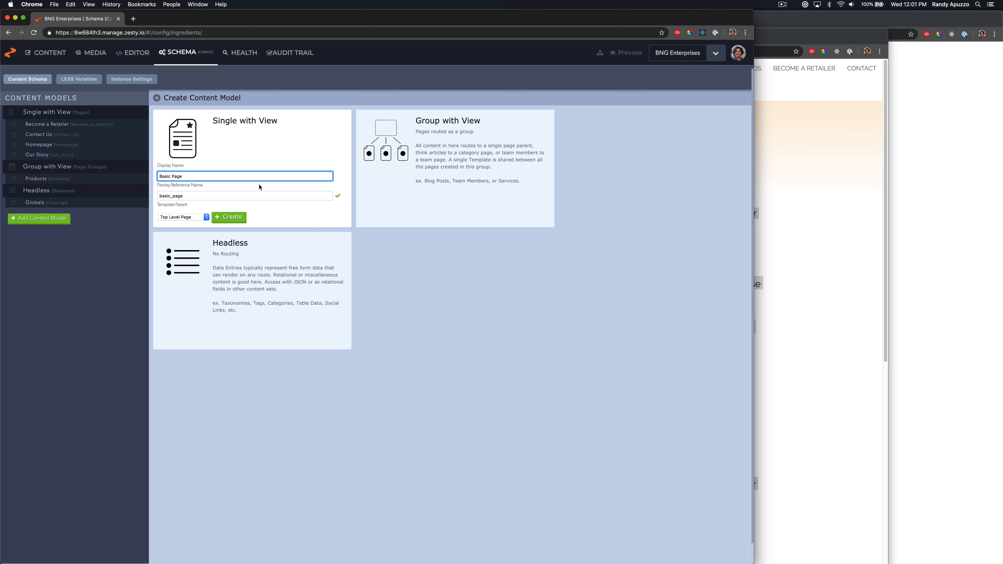
{"action": "left_click", "coordinate": [236, 219]}
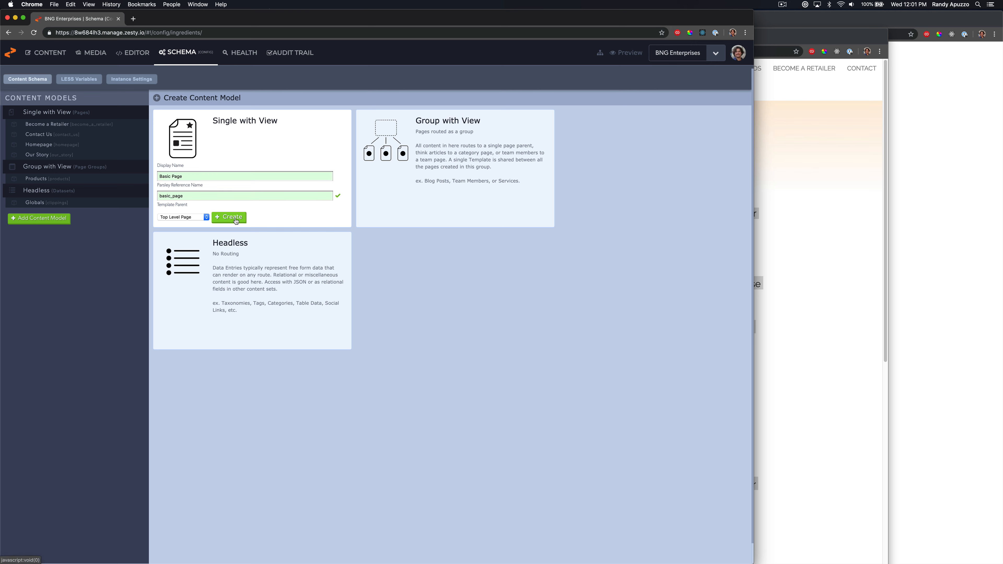
Add a Text field labelled Title to the Basic Page model
{"action": "left_click", "coordinate": [185, 179]}
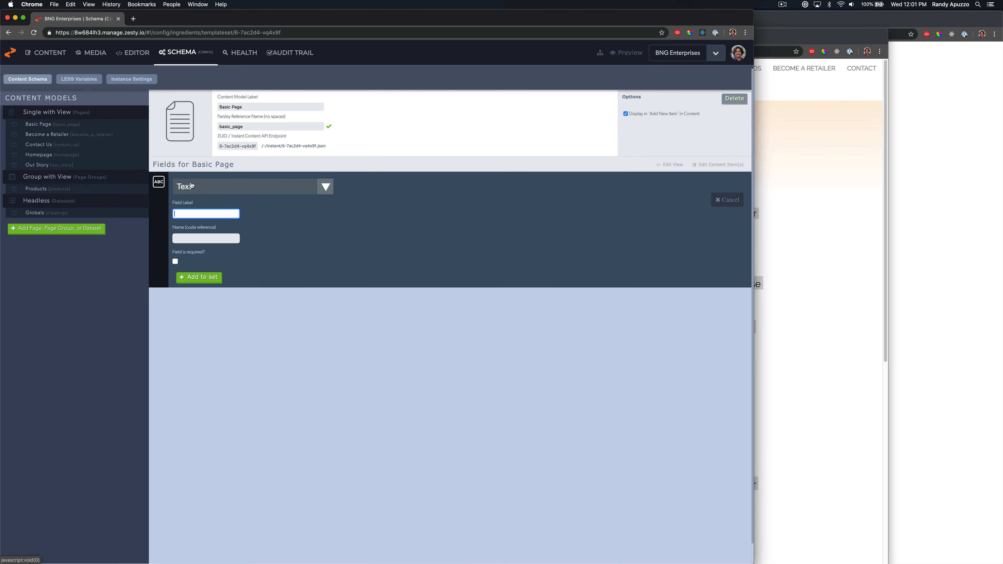
{"action": "type", "text": "Title"}
{"action": "left_click", "coordinate": [209, 277]}
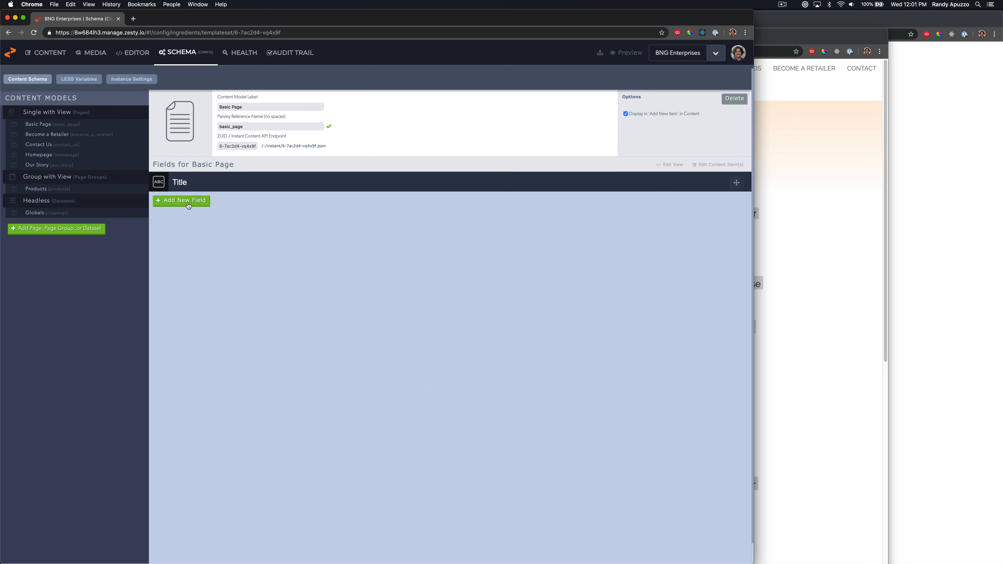
Add a WYSIWYG Basic field labelled Content to the Basic Page model
{"action": "left_click", "coordinate": [188, 204]}
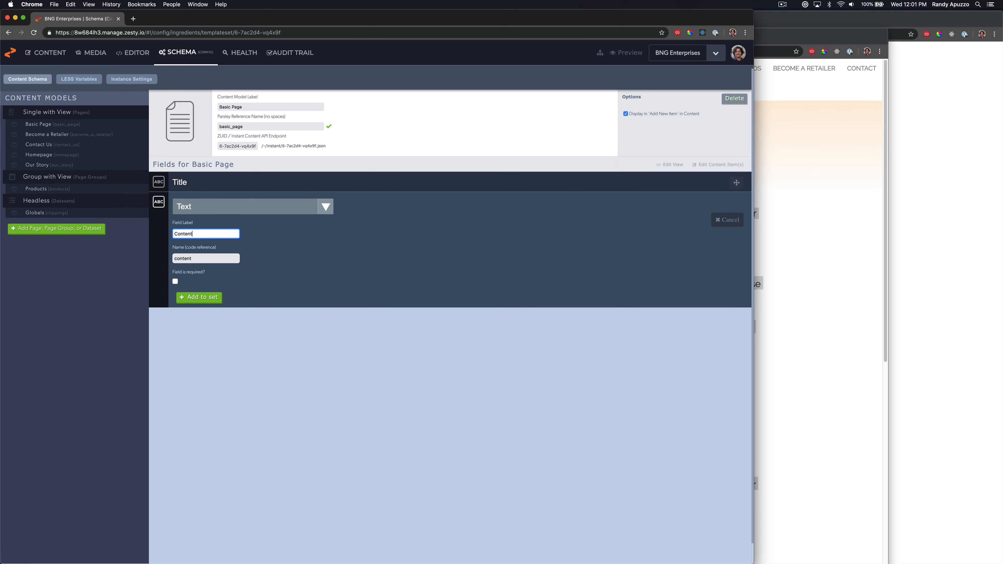
{"action": "type", "text": "Content"}
{"action": "left_click", "coordinate": [247, 209]}
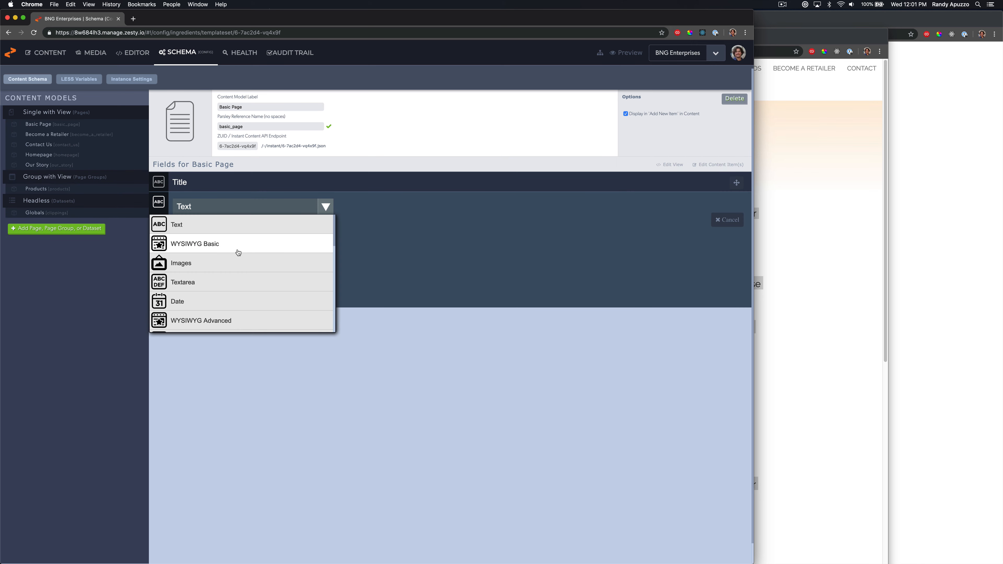
{"action": "left_click", "coordinate": [237, 252]}
{"action": "left_click", "coordinate": [206, 299]}
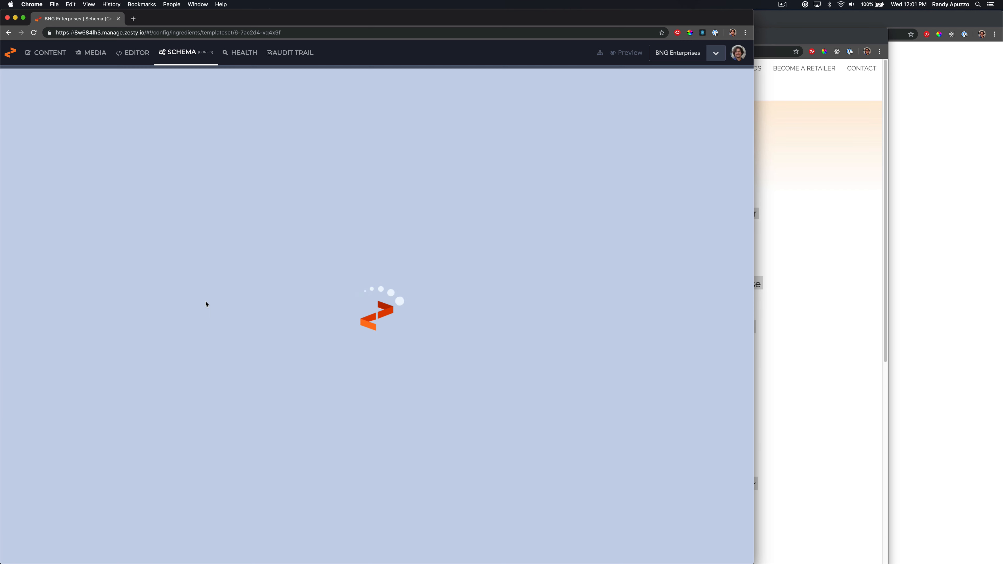
Open the Basic Page content item and paste 'Terms, Security & Privacy' into its Title
{"action": "left_click", "coordinate": [46, 52]}
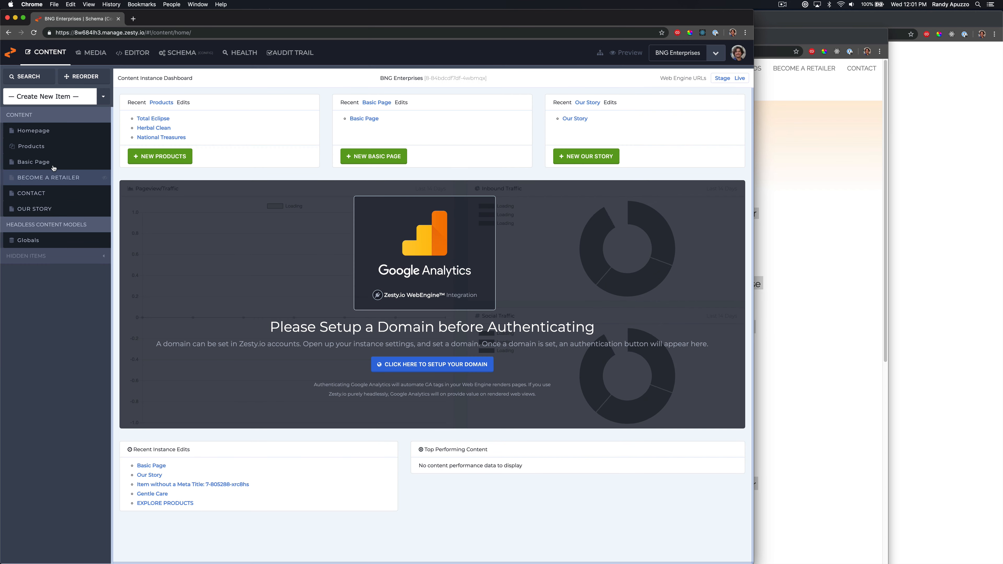
{"action": "left_click", "coordinate": [36, 162]}
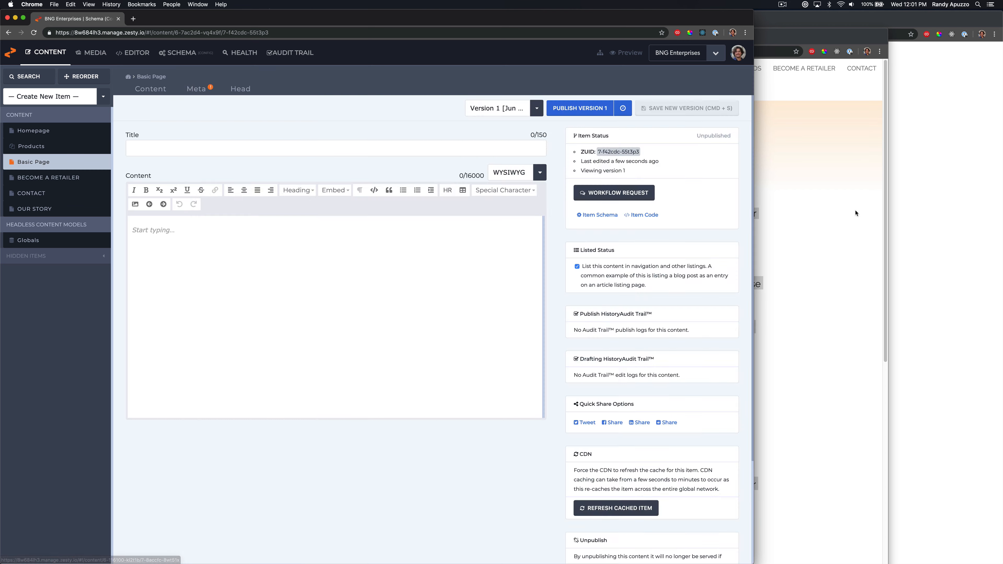
{"action": "left_click", "coordinate": [855, 212]}
{"action": "left_click_drag", "start_coordinate": [554, 158], "coordinate": [292, 140]}
{"action": "key", "text": "super+c"}
{"action": "left_click", "coordinate": [142, 151]}
{"action": "key", "text": "super+v"}
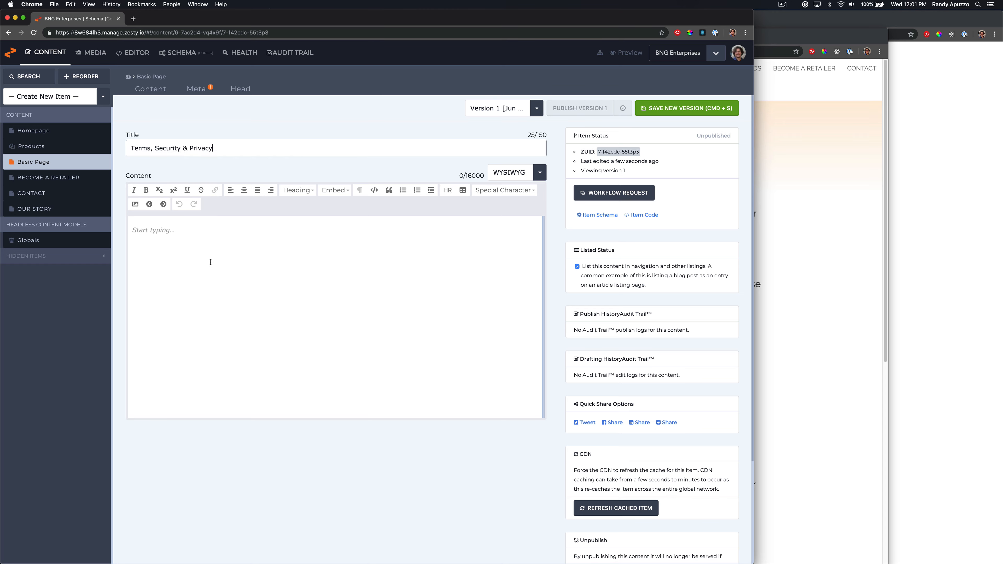
Copy the terms page body from Conditions of Use to the end and paste it into the Content editor
{"action": "left_click", "coordinate": [831, 229]}
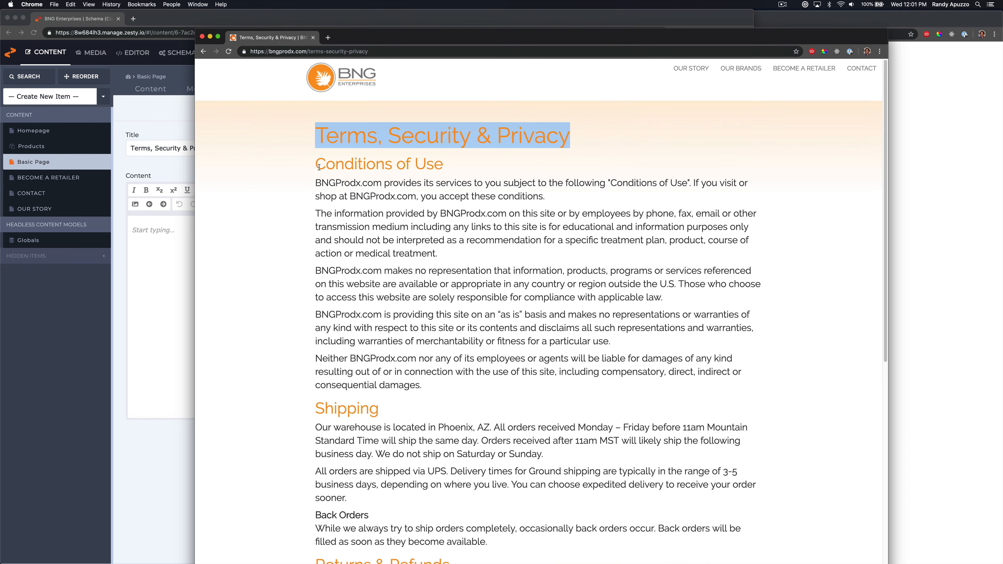
{"action": "left_click_drag", "start_coordinate": [319, 167], "coordinate": [752, 466]}
{"action": "key", "text": "super+c"}
{"action": "left_click", "coordinate": [164, 242]}
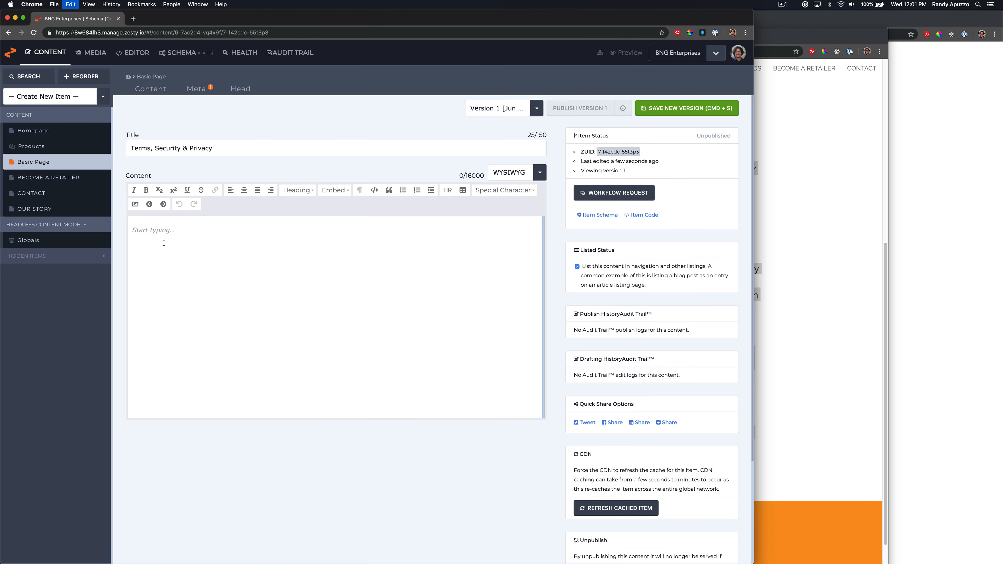
{"action": "key", "text": "super+v"}
Switch the Content editor to HTML to inspect the pasted markup, then back to WYSIWYG
{"action": "scroll", "coordinate": [189, 260], "scroll_direction": "up", "scroll_amount": 5}
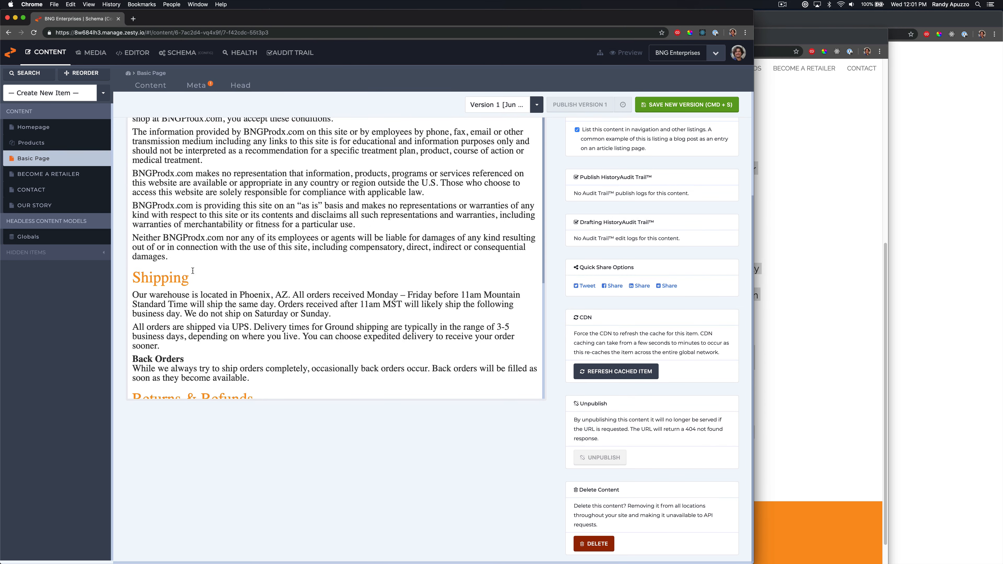
{"action": "scroll", "coordinate": [215, 266], "scroll_direction": "up", "scroll_amount": 3}
{"action": "left_click", "coordinate": [540, 169]}
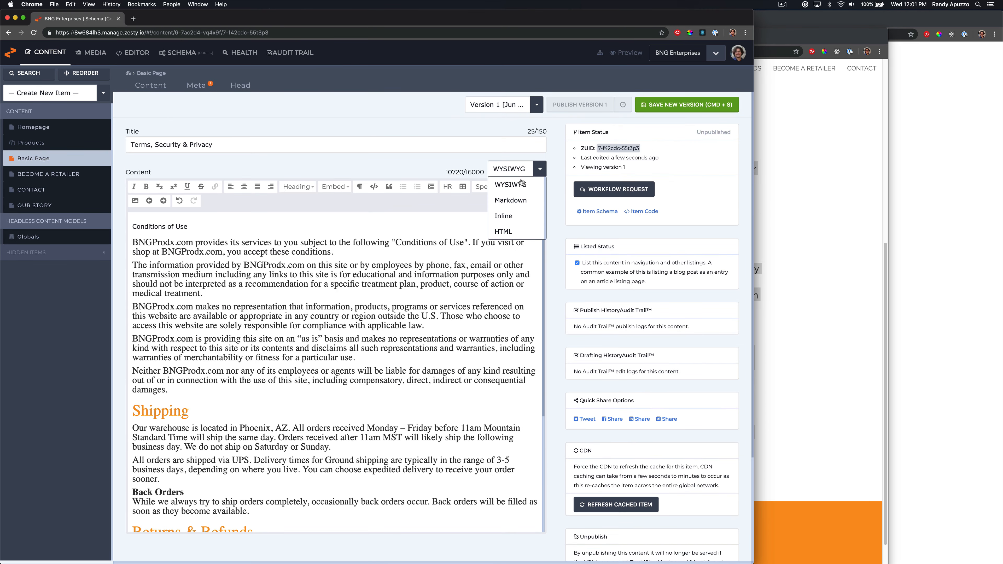
{"action": "left_click", "coordinate": [508, 231]}
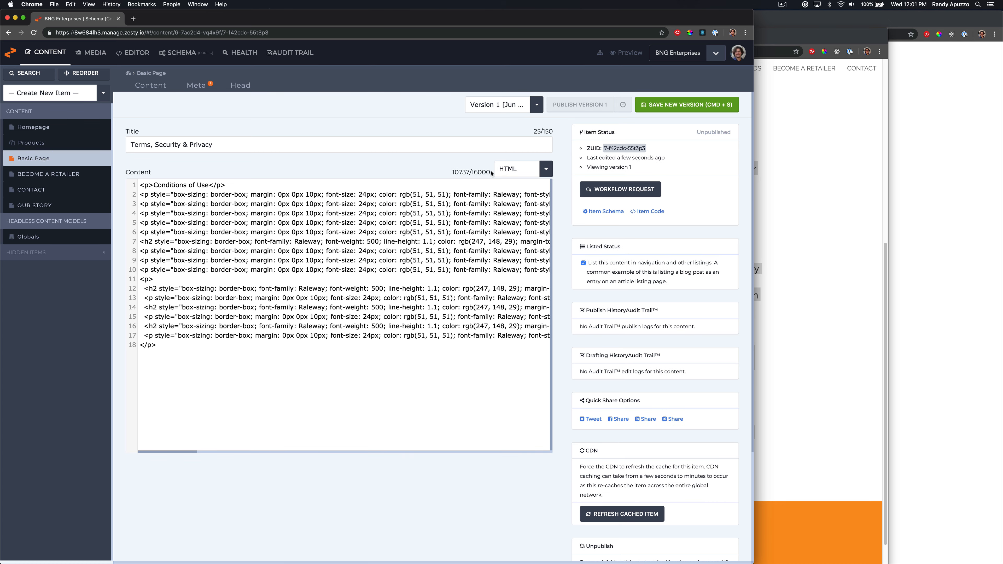
{"action": "left_click", "coordinate": [545, 168]}
{"action": "left_click", "coordinate": [521, 182]}
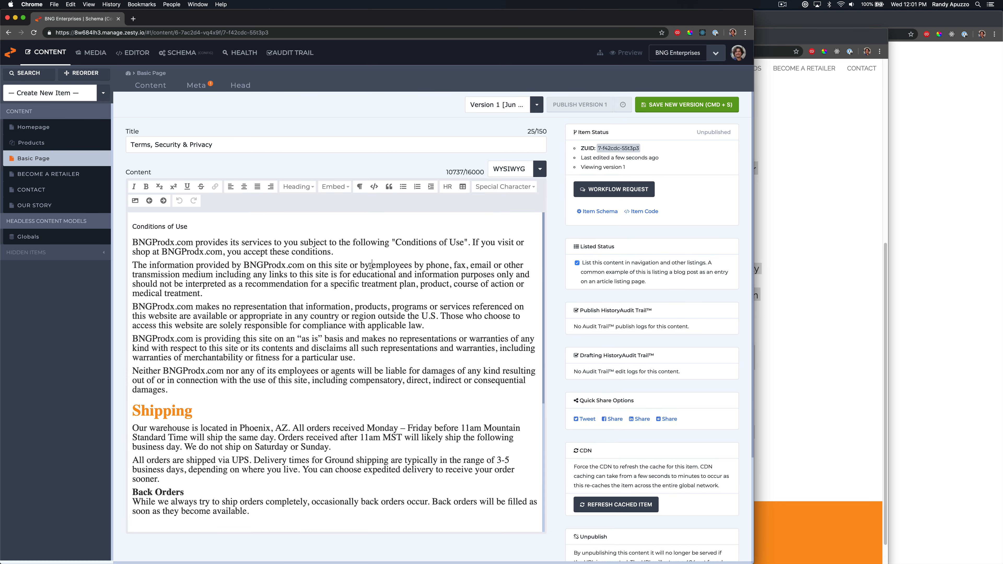
Replace all text in the Content editor by pasting the terms body again without formatting
{"action": "key", "text": "super+a"}
{"action": "key", "text": "super+v"}
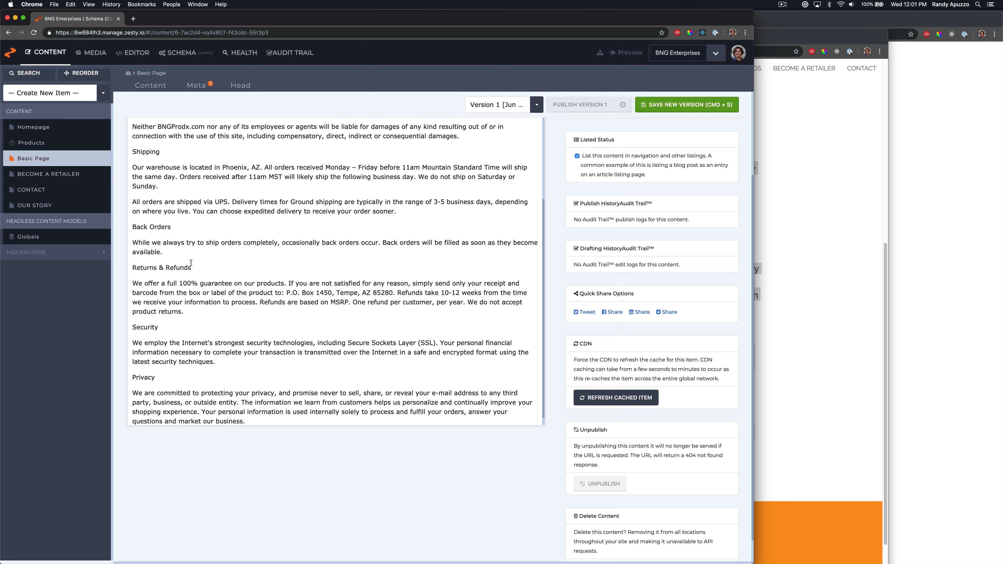
Format 'Returns & Refunds' and 'Conditions of Use' as headings in the Content editor
{"action": "left_click_drag", "start_coordinate": [191, 268], "coordinate": [132, 268]}
{"action": "scroll", "coordinate": [197, 253], "scroll_direction": "up", "scroll_amount": 6}
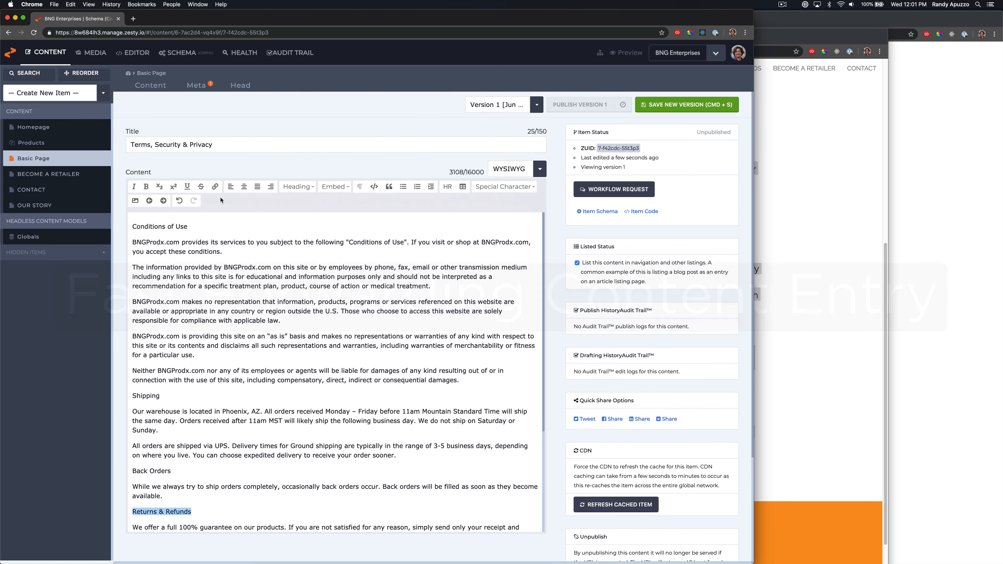
{"action": "left_click", "coordinate": [298, 187]}
{"action": "left_click", "coordinate": [305, 213]}
{"action": "left_click_drag", "start_coordinate": [188, 226], "coordinate": [132, 227]}
{"action": "left_click", "coordinate": [298, 187]}
{"action": "left_click", "coordinate": [300, 211]}
Split 'Shipping' onto its own line and format it as a heading
{"action": "left_click", "coordinate": [173, 393]}
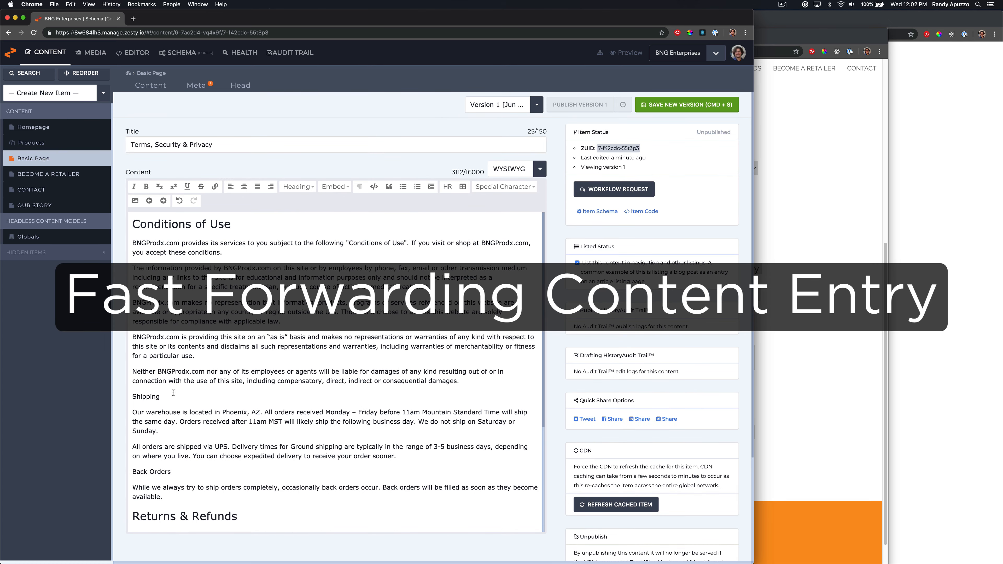
{"action": "left_click", "coordinate": [299, 187]}
{"action": "left_click_drag", "start_coordinate": [173, 393], "coordinate": [132, 408]}
{"action": "left_click", "coordinate": [308, 212]}
{"action": "key", "text": "super+z"}
{"action": "left_click", "coordinate": [186, 401]}
{"action": "key", "text": "Delete"}
{"action": "key", "text": "Return"}
{"action": "key", "text": "Up"}
{"action": "left_click", "coordinate": [299, 187]}
{"action": "left_click", "coordinate": [306, 212]}
Format 'Back Orders' as a heading
{"action": "scroll", "coordinate": [185, 399], "scroll_direction": "down", "scroll_amount": 2}
{"action": "left_click", "coordinate": [299, 187]}
{"action": "left_click", "coordinate": [302, 212]}
Format 'Security' and 'Privacy' as headings in the Content editor
{"action": "scroll", "coordinate": [147, 378], "scroll_direction": "down", "scroll_amount": 4}
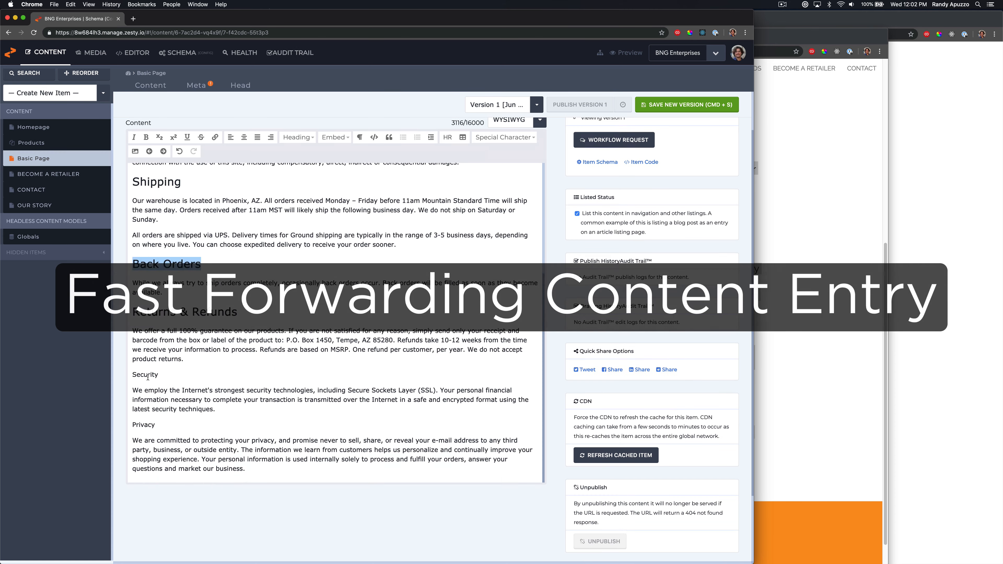
{"action": "double_click", "coordinate": [148, 376]}
{"action": "left_click", "coordinate": [299, 138]}
{"action": "left_click", "coordinate": [300, 163]}
{"action": "double_click", "coordinate": [144, 431]}
{"action": "left_click", "coordinate": [299, 138]}
{"action": "left_click", "coordinate": [301, 162]}
{"action": "scroll", "coordinate": [262, 339], "scroll_direction": "down", "scroll_amount": 1}
{"action": "scroll", "coordinate": [262, 338], "scroll_direction": "up", "scroll_amount": 5}
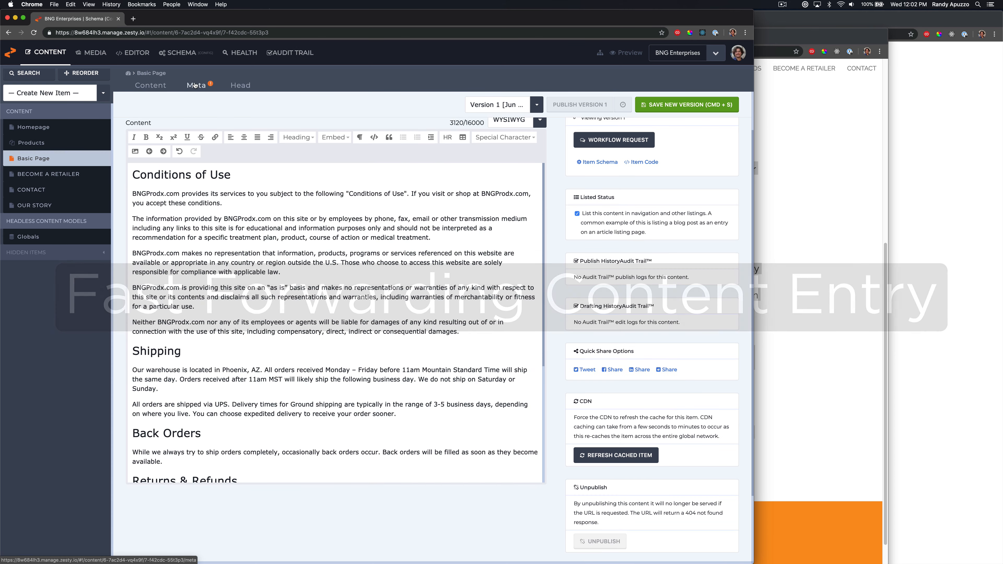
Open the item's Meta settings and set the URL Path Part to terms-security-privacy, copied from the live page's address
{"action": "left_click", "coordinate": [195, 85]}
{"action": "left_click", "coordinate": [322, 326]}
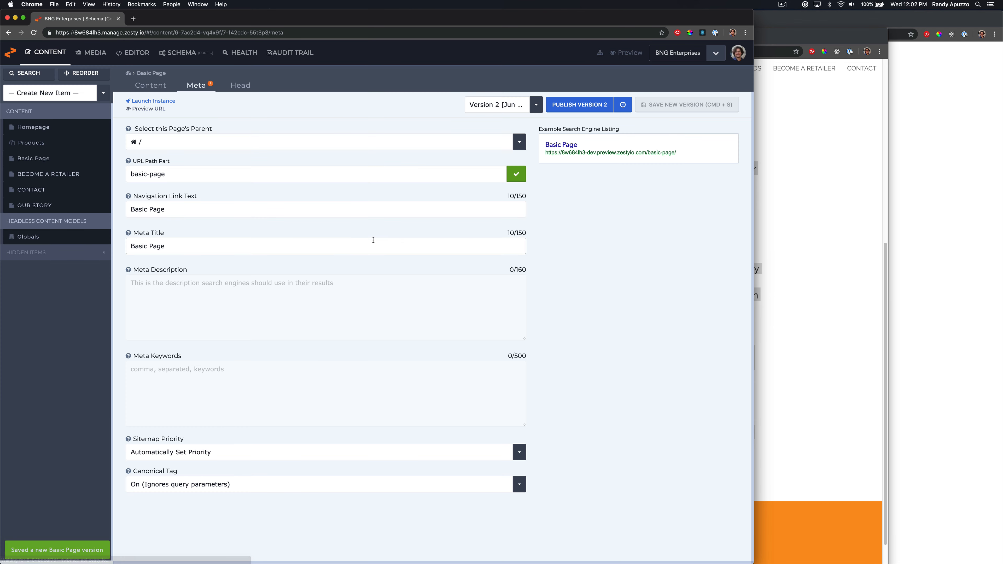
{"action": "left_click", "coordinate": [778, 171]}
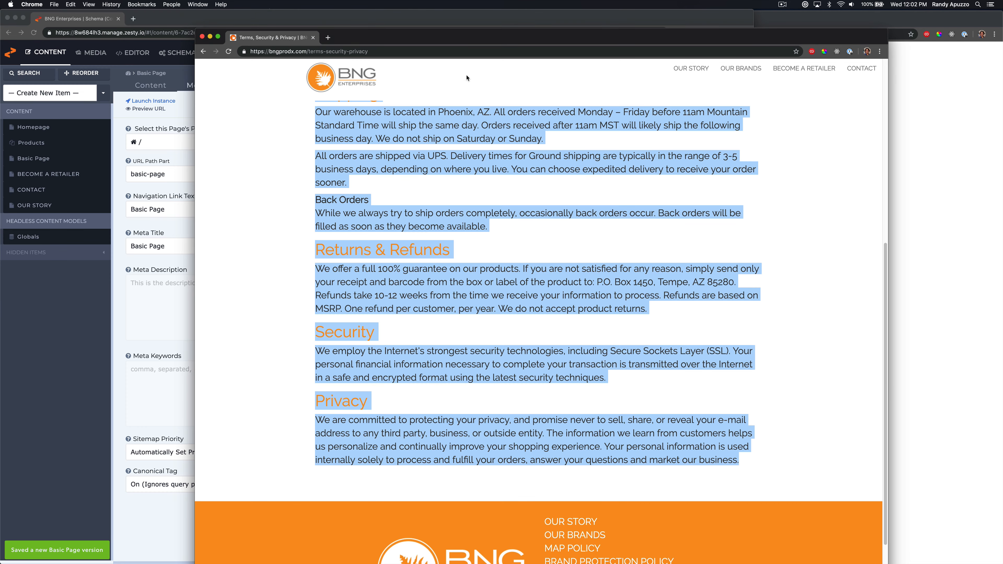
{"action": "left_click_drag", "start_coordinate": [369, 52], "coordinate": [310, 53]}
{"action": "key", "text": "super+c"}
{"action": "left_click", "coordinate": [170, 174]}
{"action": "left_click_drag", "start_coordinate": [166, 174], "coordinate": [131, 174]}
{"action": "key", "text": "super+v"}
Set Navigation Link Text and Meta Title to 'Terms, Security & Privacy' from the live page heading, and save
{"action": "left_click_drag", "start_coordinate": [173, 211], "coordinate": [94, 189]}
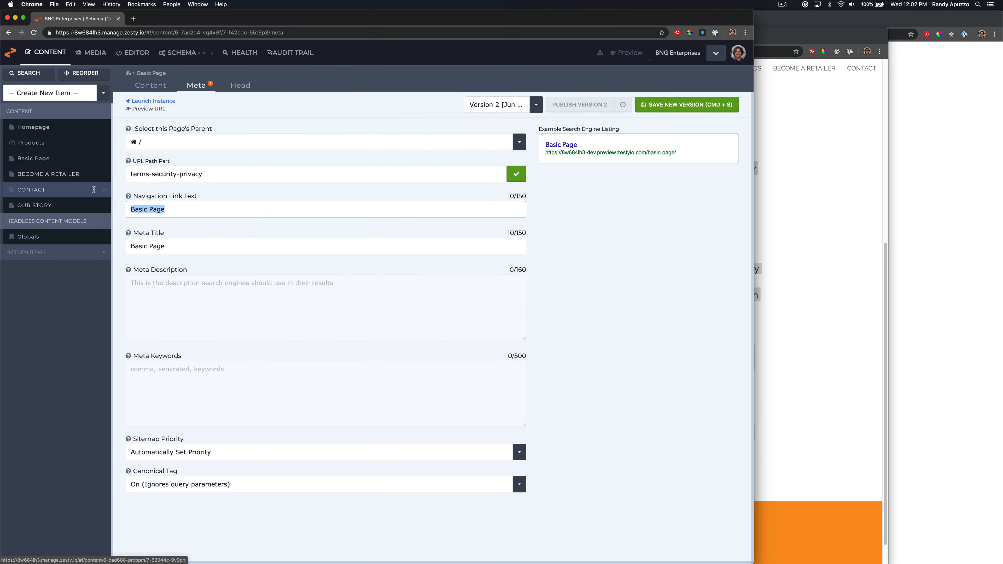
{"action": "left_click", "coordinate": [843, 188]}
{"action": "scroll", "coordinate": [415, 137], "scroll_direction": "up", "scroll_amount": 10}
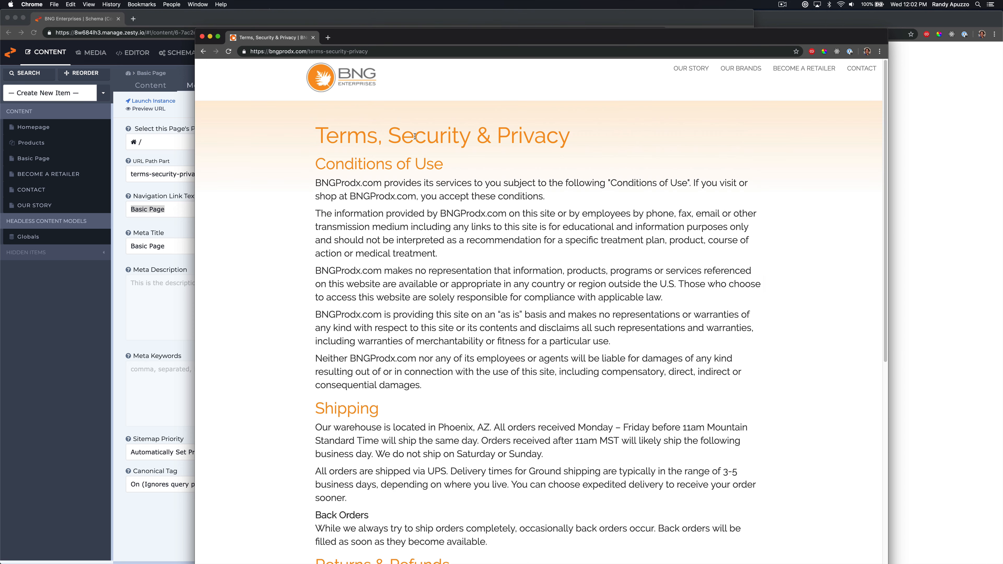
{"action": "left_click_drag", "start_coordinate": [588, 141], "coordinate": [324, 133]}
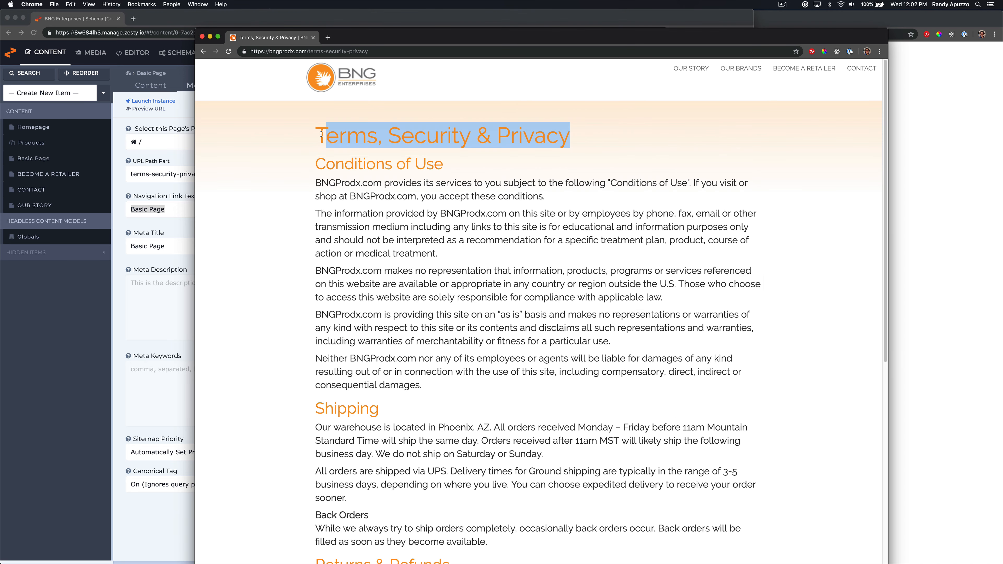
{"action": "left_click", "coordinate": [155, 210]}
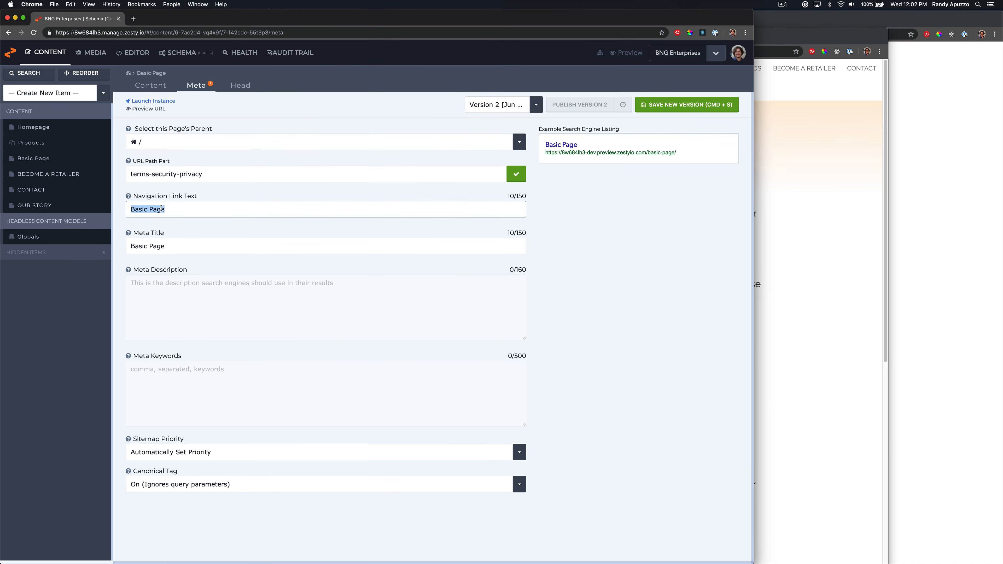
{"action": "key", "text": "super+v"}
{"action": "key", "text": "Tab"}
{"action": "key", "text": "super+v"}
{"action": "key", "text": "Tab"}
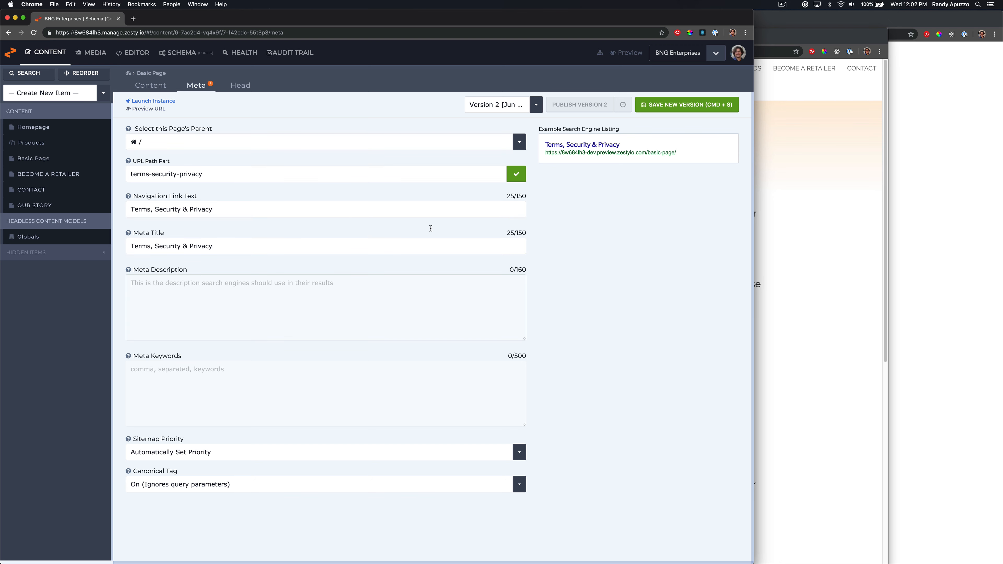
{"action": "key", "text": "super+s"}
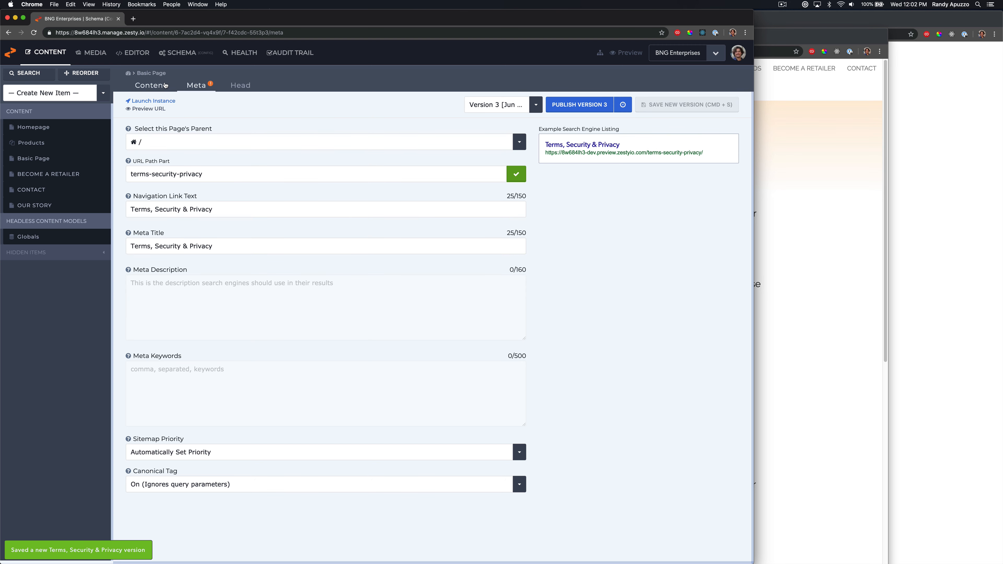
Copy the first Conditions of Use paragraph from Content into the Meta Description
{"action": "left_click", "coordinate": [165, 85]}
{"action": "left_click_drag", "start_coordinate": [233, 255], "coordinate": [131, 242]}
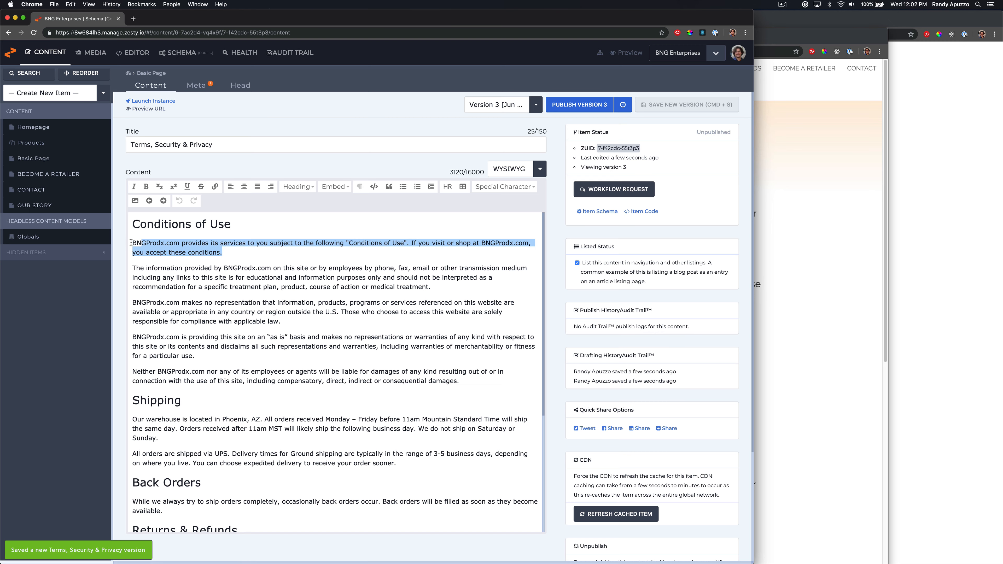
{"action": "key", "text": "super+c"}
{"action": "left_click", "coordinate": [195, 85]}
{"action": "left_click", "coordinate": [186, 284]}
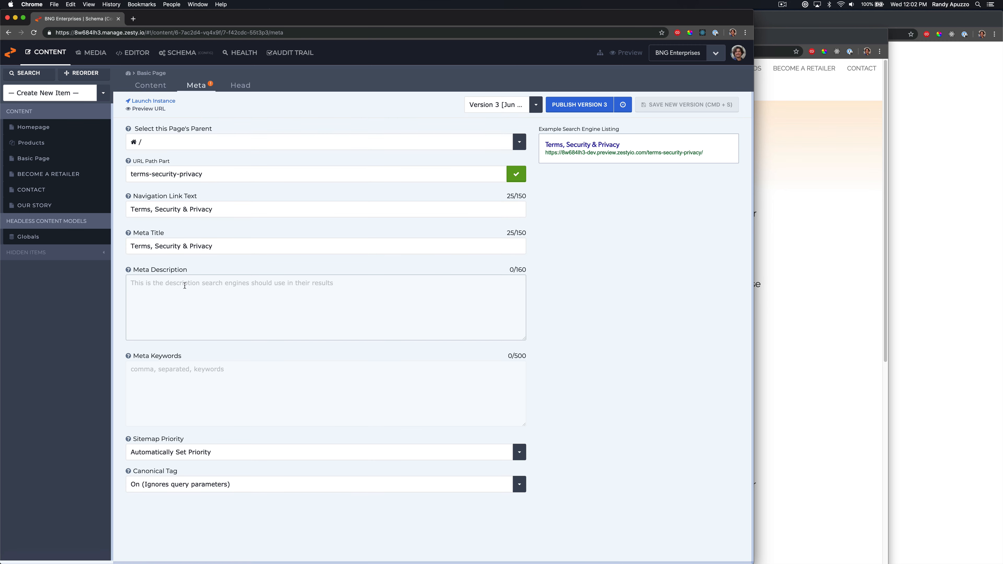
{"action": "key", "text": "super+v"}
Save the item as a new version and publish it
{"action": "left_click", "coordinate": [666, 113]}
{"action": "left_click", "coordinate": [579, 104]}
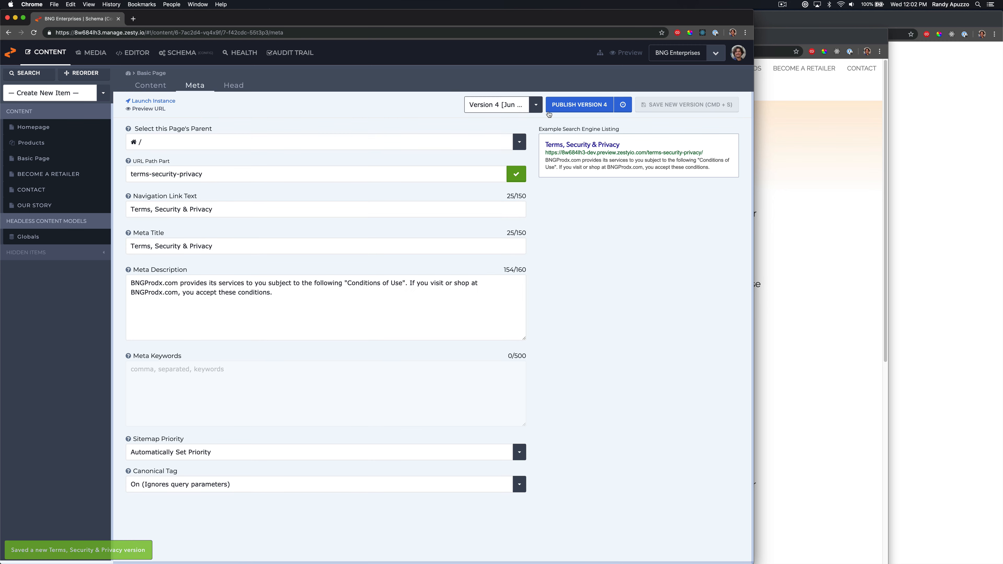
Review the live terms page and open its MAP Policy page from the footer
{"action": "left_click", "coordinate": [804, 199]}
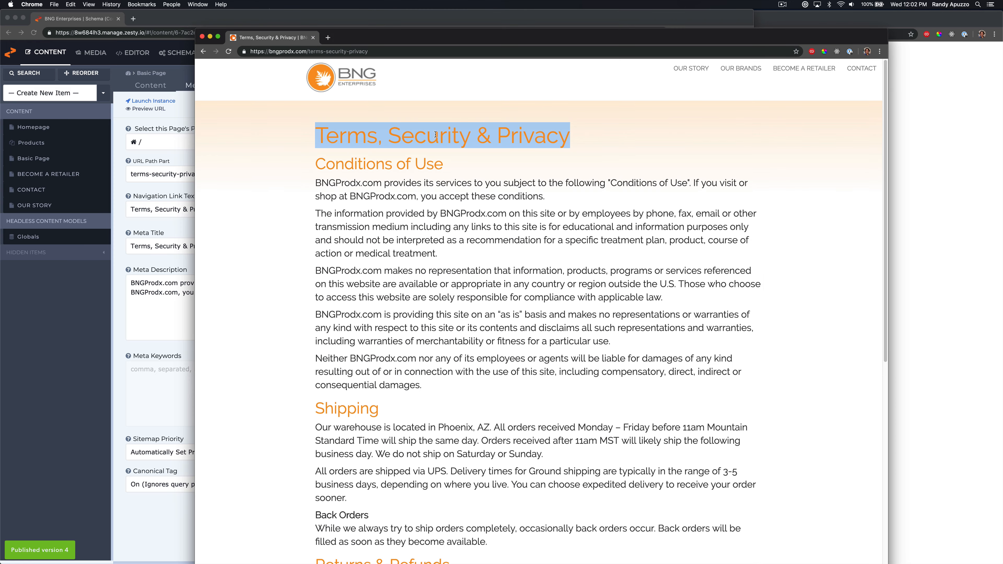
{"action": "left_click", "coordinate": [395, 159]}
{"action": "scroll", "coordinate": [377, 268], "scroll_direction": "down", "scroll_amount": 10}
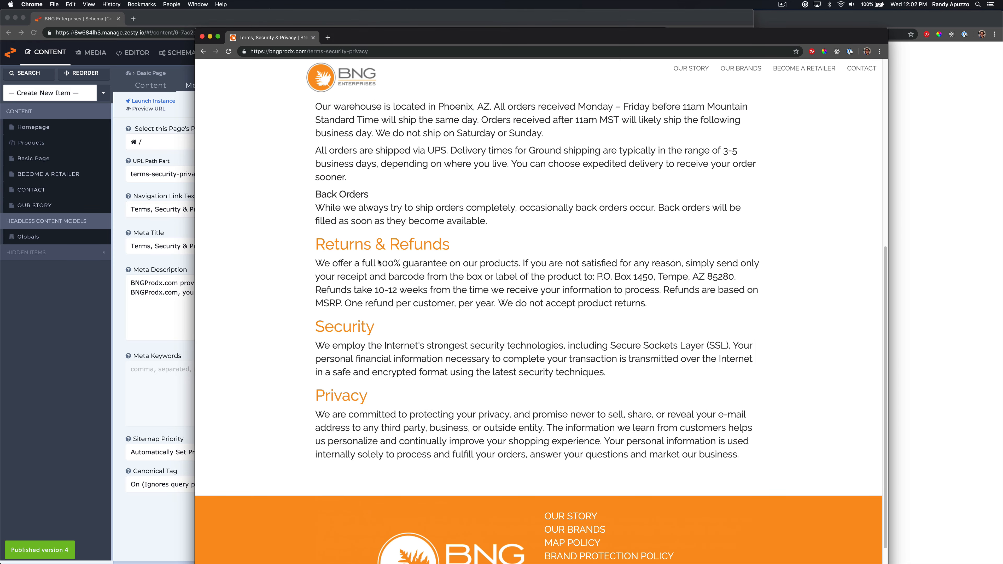
{"action": "scroll", "coordinate": [377, 267], "scroll_direction": "up", "scroll_amount": 10}
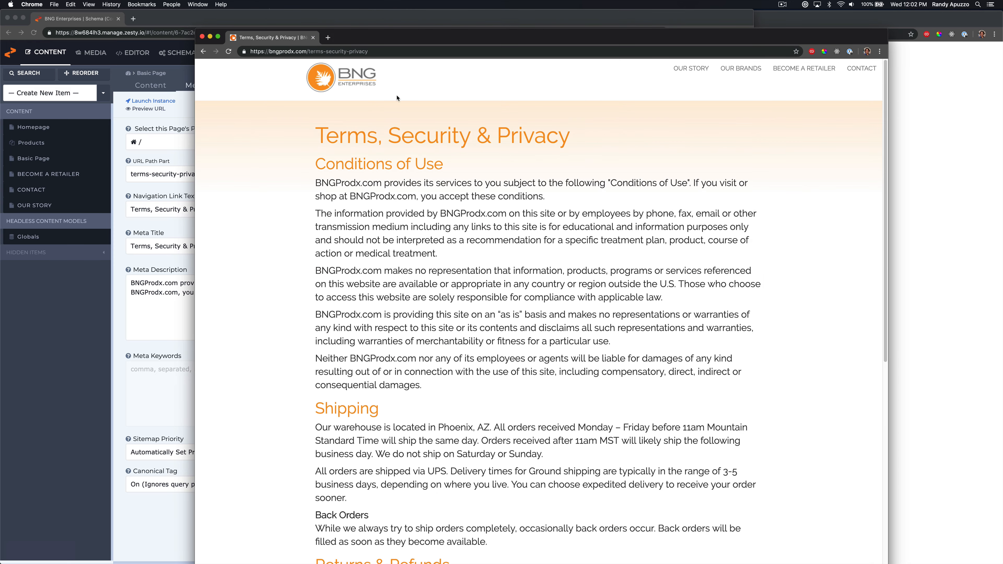
{"action": "scroll", "coordinate": [497, 167], "scroll_direction": "down", "scroll_amount": 10}
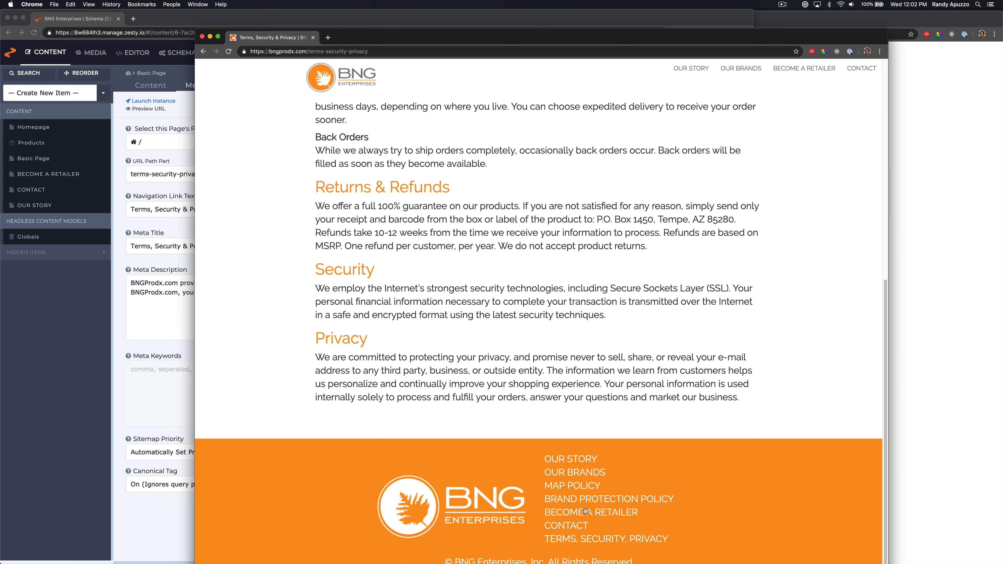
{"action": "left_click", "coordinate": [574, 488]}
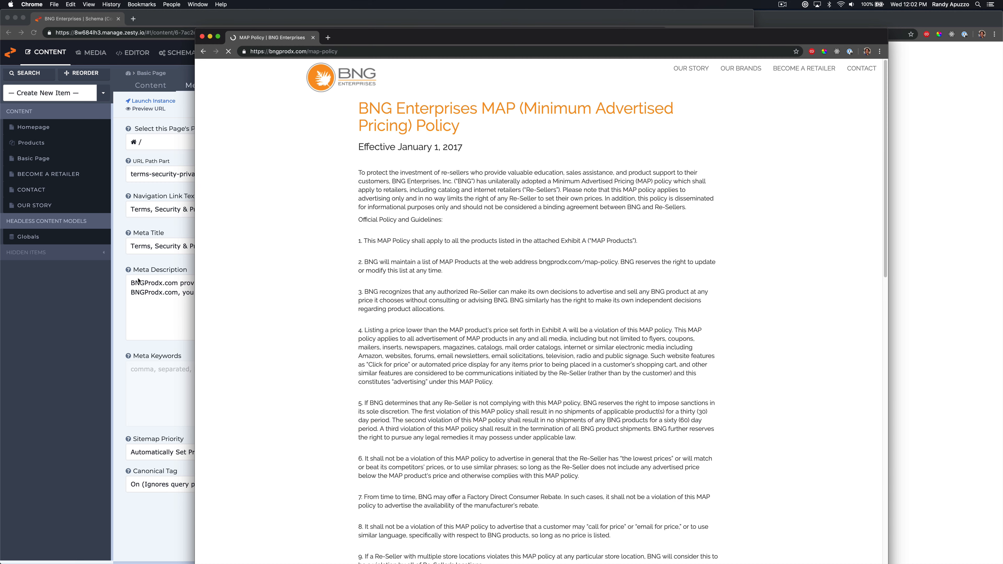
Start a new Basic Page content item
{"action": "left_click", "coordinate": [83, 298]}
{"action": "left_click", "coordinate": [78, 93]}
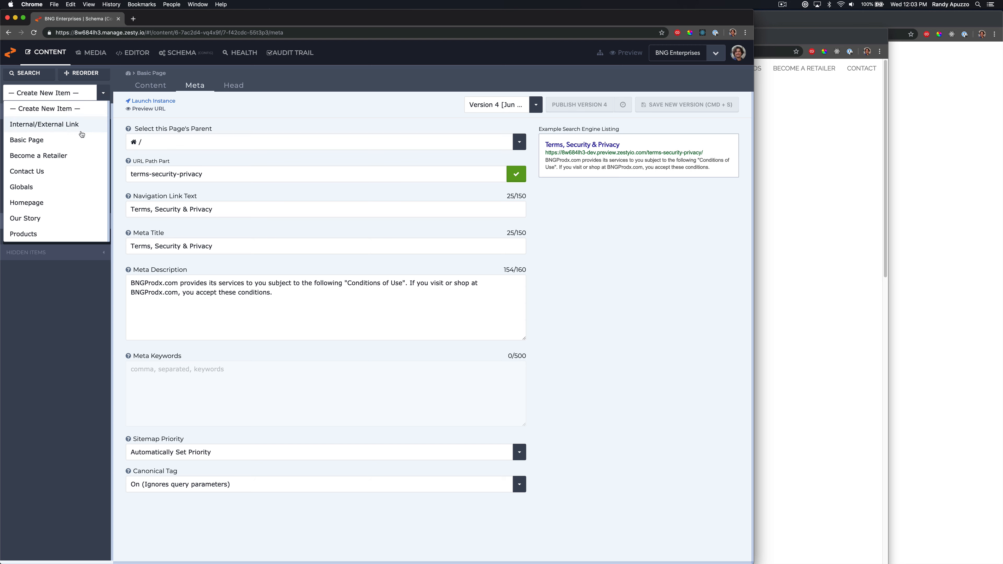
{"action": "left_click", "coordinate": [63, 140]}
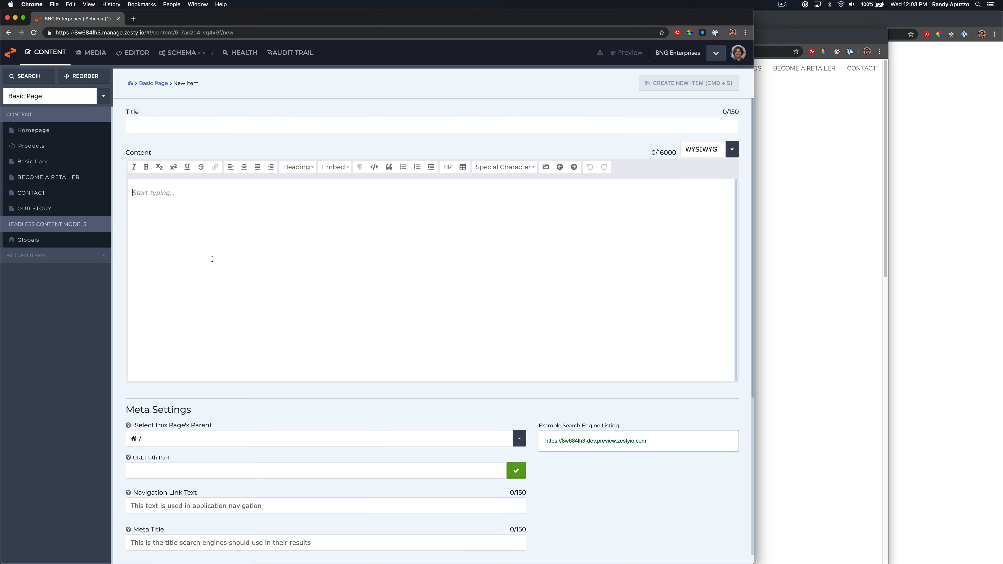
{"action": "key", "text": "super+v"}
{"action": "key", "text": "super+z"}
Inspect the MAP Policy page heading in developer tools and set the new item's Title to 'BNG Enterprises MAP (Minimum Advertised Pricing) Policy'
{"action": "key", "text": "super+grave"}
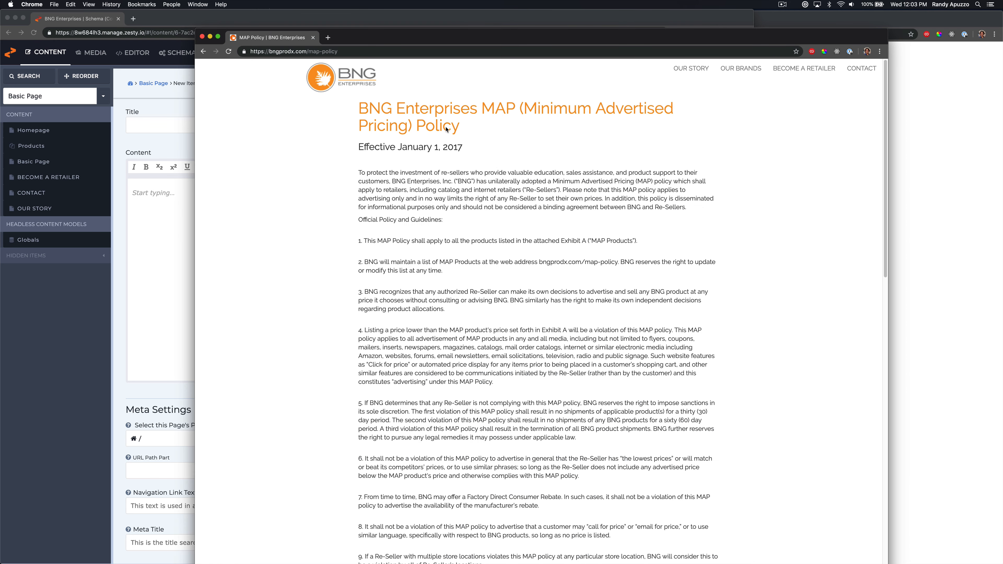
{"action": "right_click", "coordinate": [447, 144]}
{"action": "left_click", "coordinate": [464, 239]}
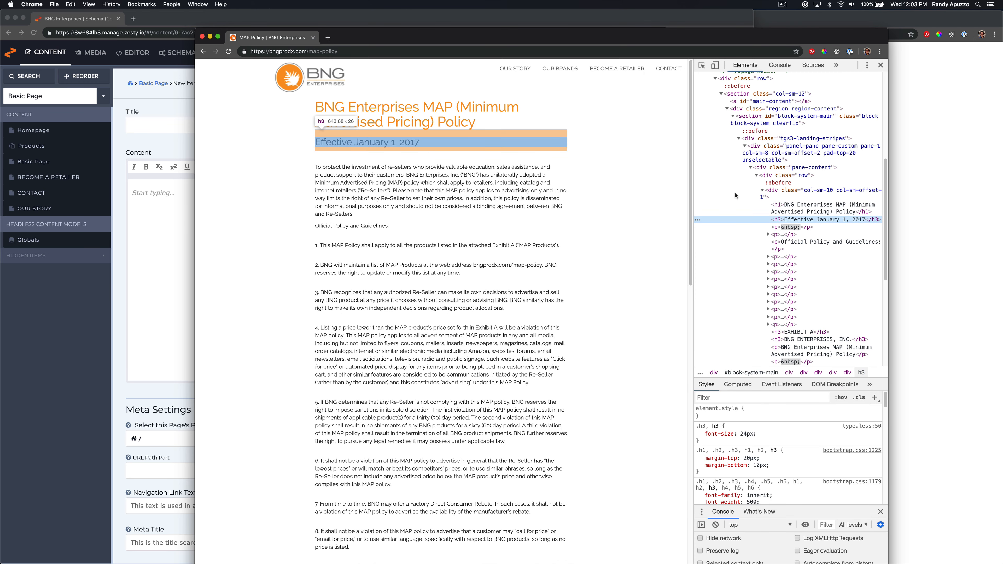
{"action": "left_click", "coordinate": [808, 210]}
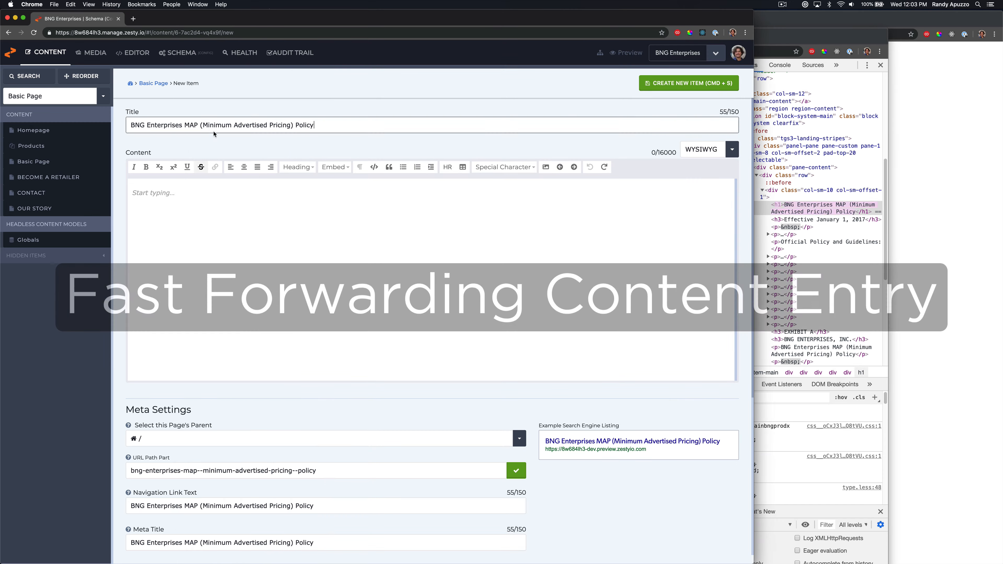
Copy the MAP policy body markup from the page's developer tools
{"action": "left_click", "coordinate": [813, 245]}
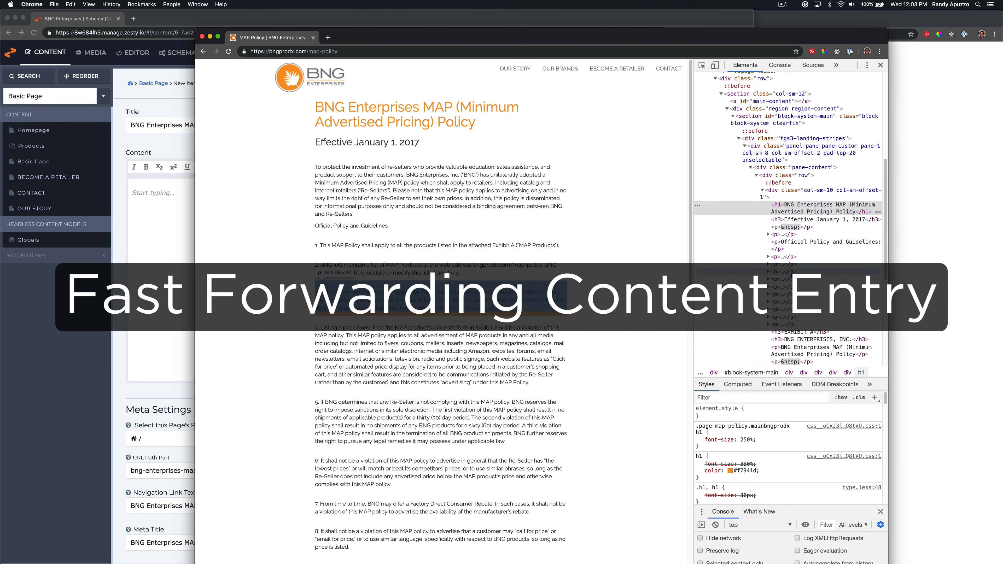
{"action": "left_click", "coordinate": [793, 194]}
{"action": "right_click", "coordinate": [792, 195]}
{"action": "left_click", "coordinate": [817, 214]}
{"action": "left_click_drag", "start_coordinate": [762, 228], "coordinate": [820, 384]}
{"action": "key", "text": "super+c"}
Paste the markup into the Content editor in HTML mode and create the item
{"action": "left_click", "coordinate": [647, 19]}
{"action": "left_click", "coordinate": [704, 152]}
{"action": "left_click", "coordinate": [696, 213]}
{"action": "left_click", "coordinate": [663, 197]}
{"action": "key", "text": "super+v"}
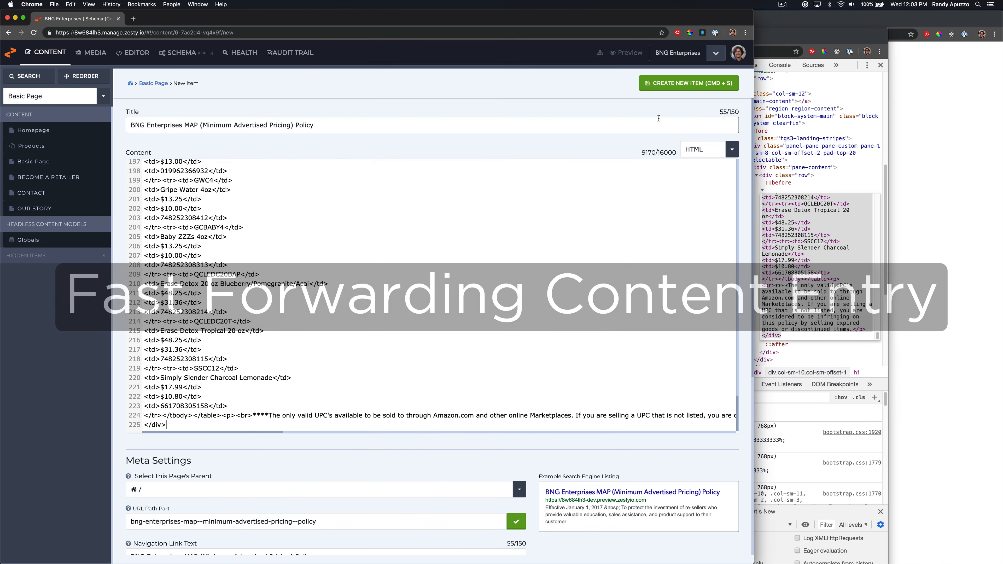
{"action": "key", "text": "super+s"}
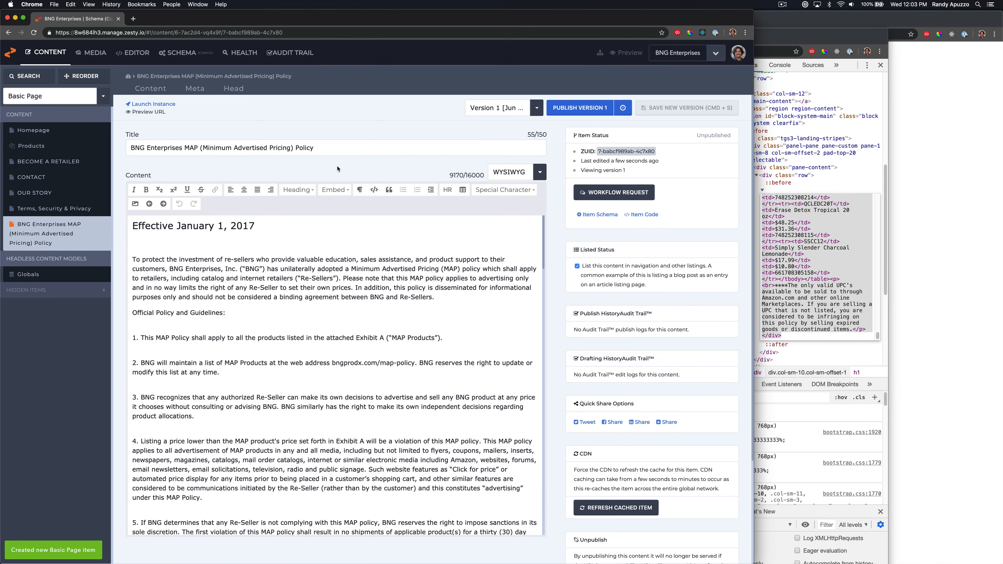
Set the new item's URL Path Part to map-policy
{"action": "left_click", "coordinate": [188, 90]}
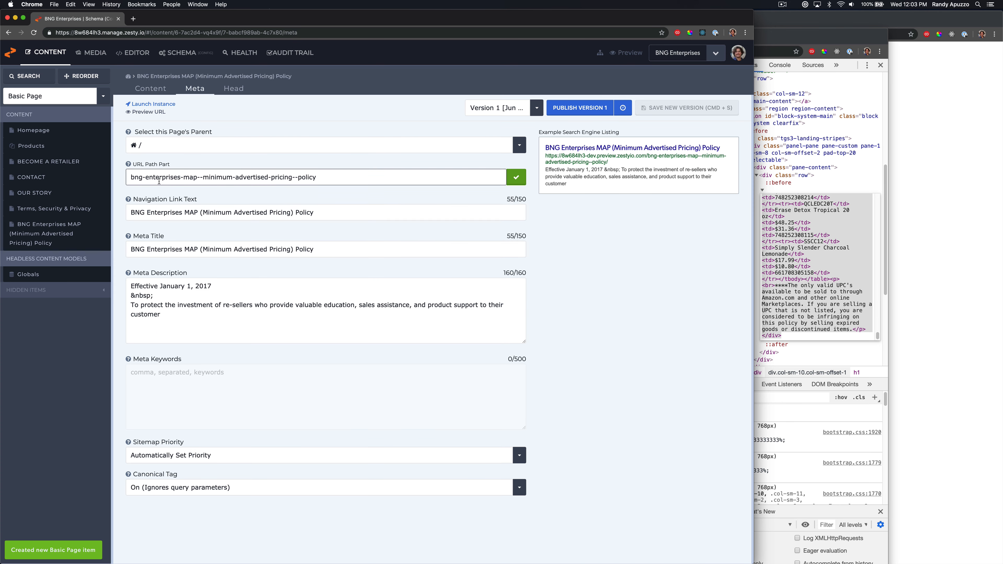
{"action": "triple_click", "coordinate": [175, 175]}
{"action": "type", "text": "map-poloc"}
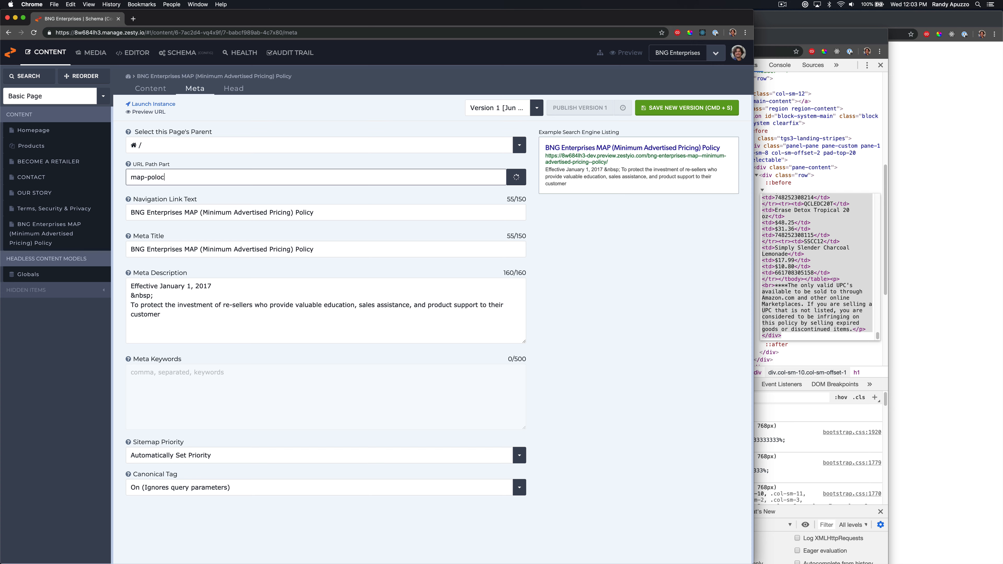
{"action": "key", "text": "BackSpace"}
{"action": "key", "text": "BackSpace"}
{"action": "key", "text": "BackSpace"}
Set Navigation Link Text to Map Policy and save the item
{"action": "triple_click", "coordinate": [256, 214]}
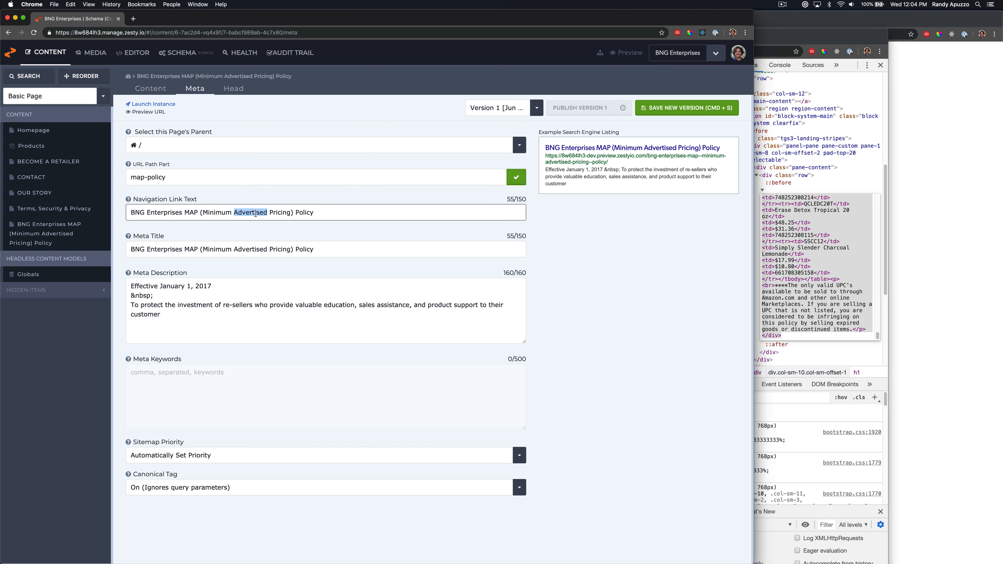
{"action": "type", "text": "Map"}
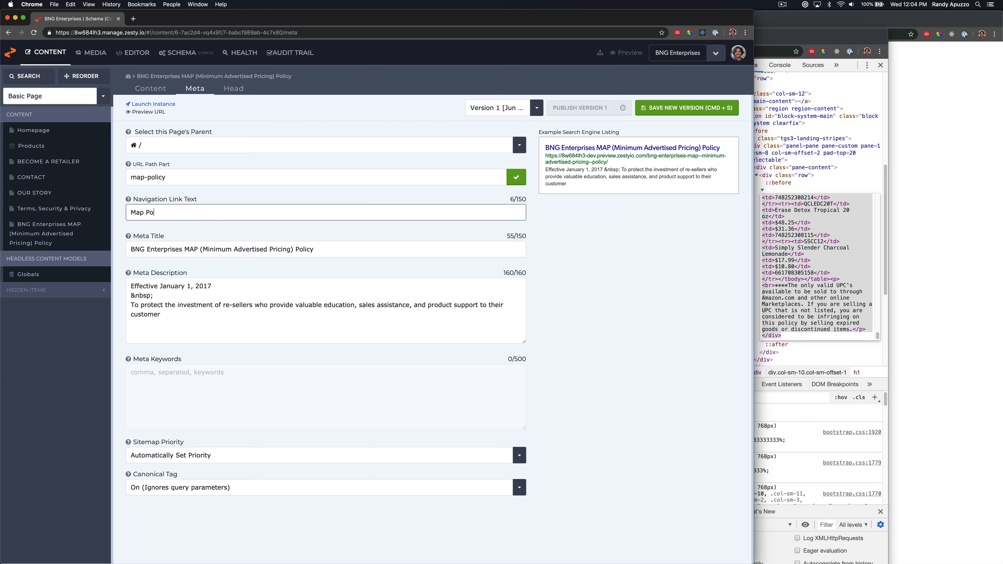
{"action": "key", "text": "super+s"}
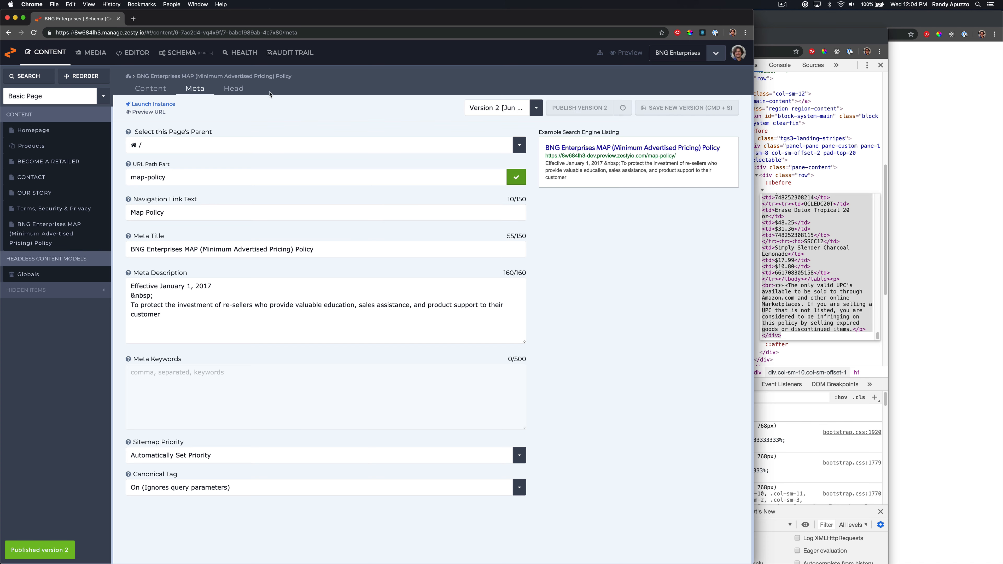
Open the code Editor and navigate the live site to the Brand Protection Policy page
{"action": "left_click", "coordinate": [139, 50]}
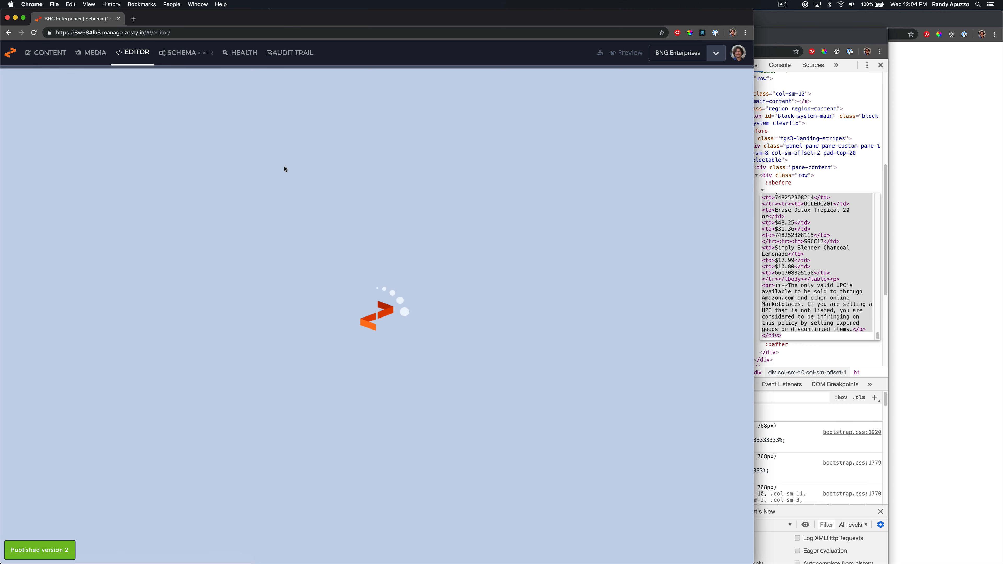
{"action": "left_click", "coordinate": [811, 163]}
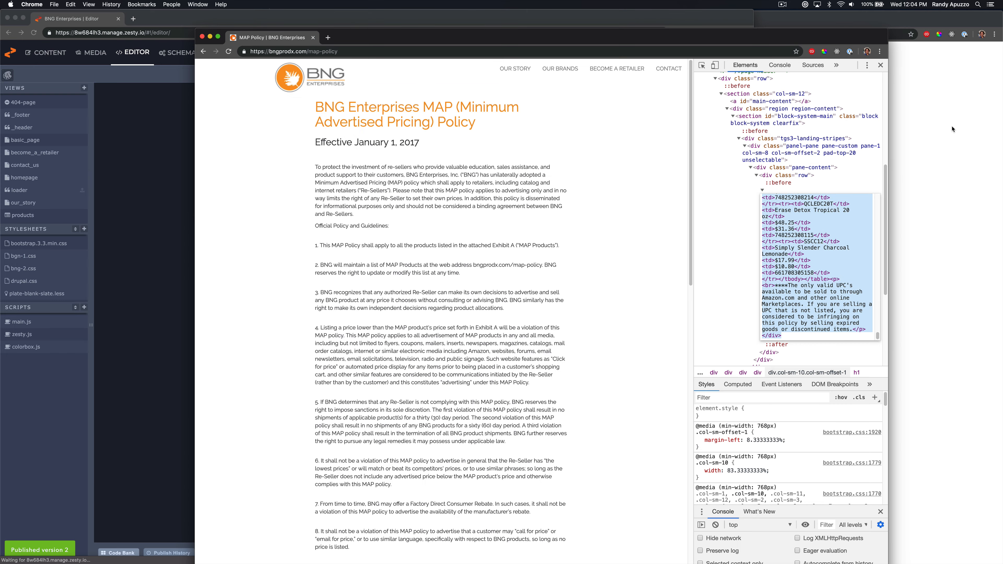
{"action": "scroll", "coordinate": [574, 284], "scroll_direction": "down", "scroll_amount": 20}
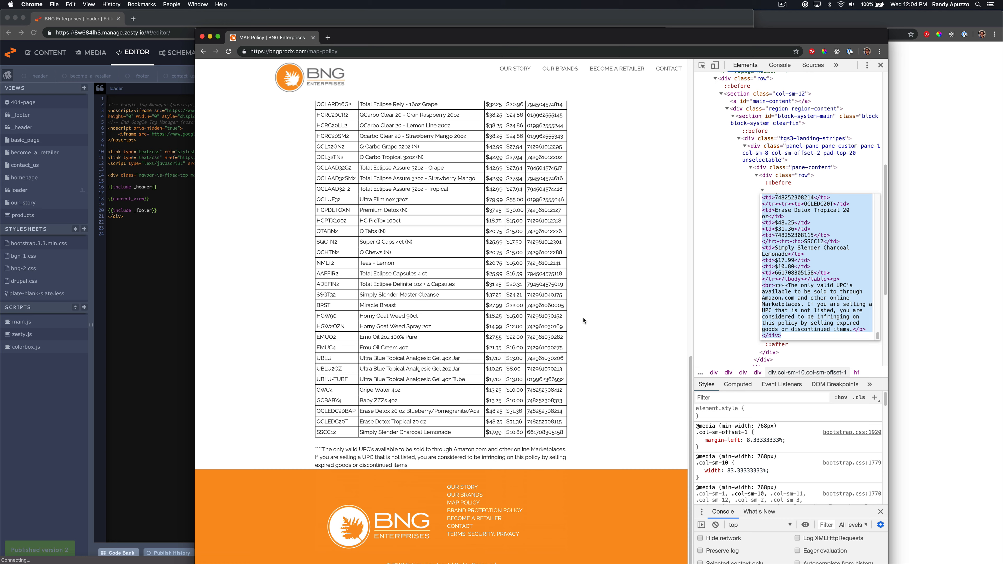
{"action": "left_click", "coordinate": [466, 511]}
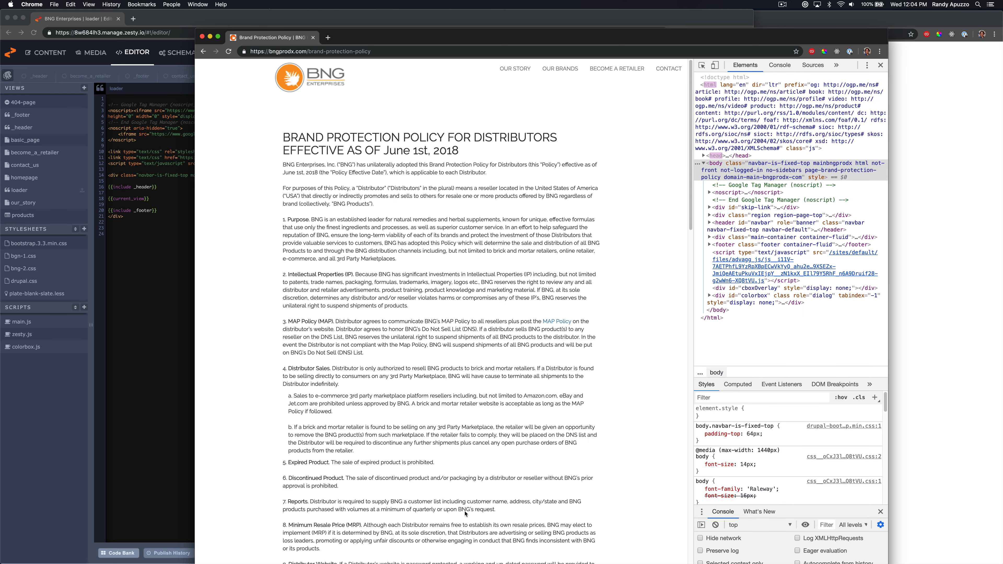
{"action": "scroll", "coordinate": [465, 514], "scroll_direction": "down", "scroll_amount": 20}
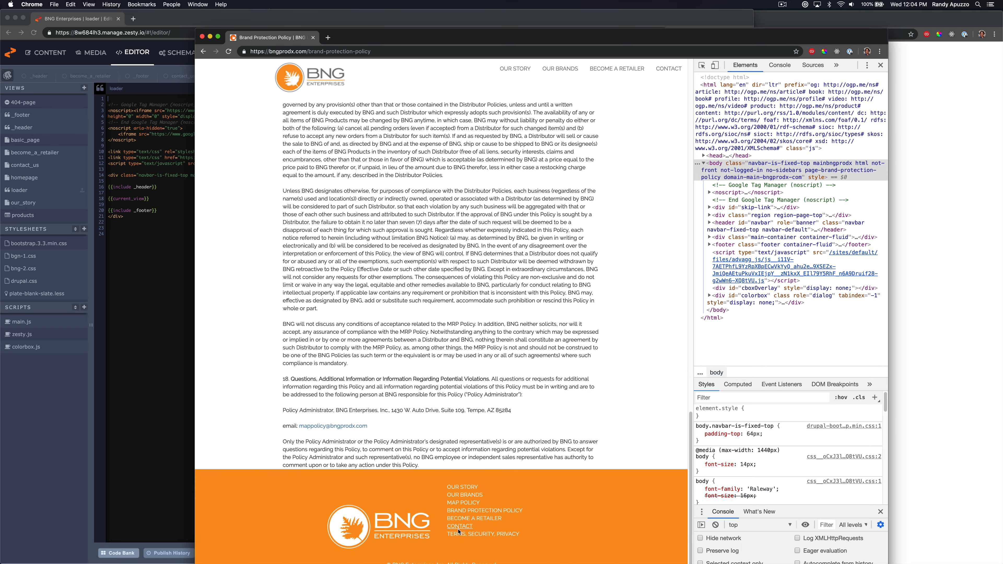
{"action": "scroll", "coordinate": [466, 379], "scroll_direction": "up", "scroll_amount": 20}
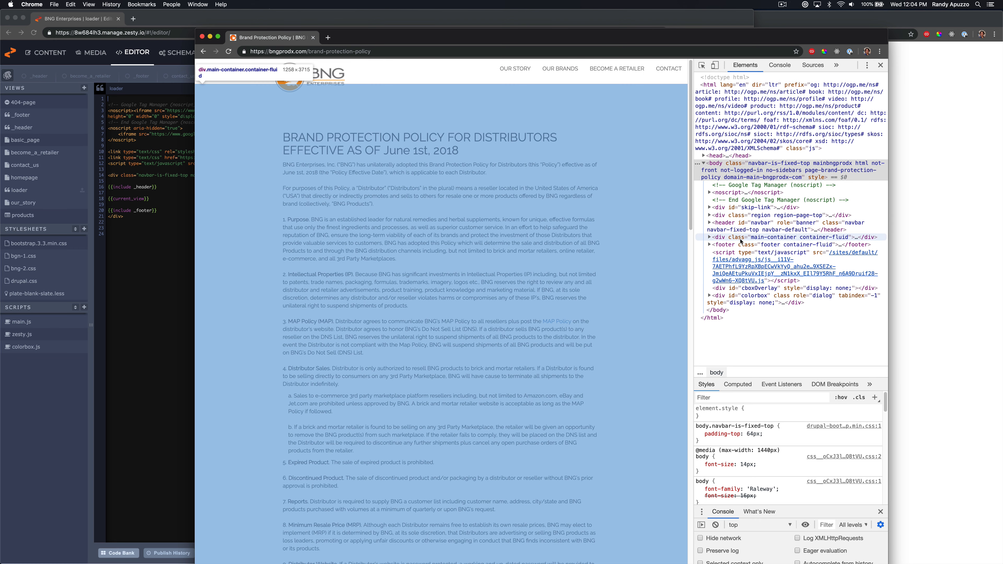
Copy the Brand Protection Policy page's main-container element from the developer tools
{"action": "left_click", "coordinate": [741, 238]}
{"action": "right_click", "coordinate": [740, 238]}
{"action": "mouse_move", "coordinate": [772, 279]}
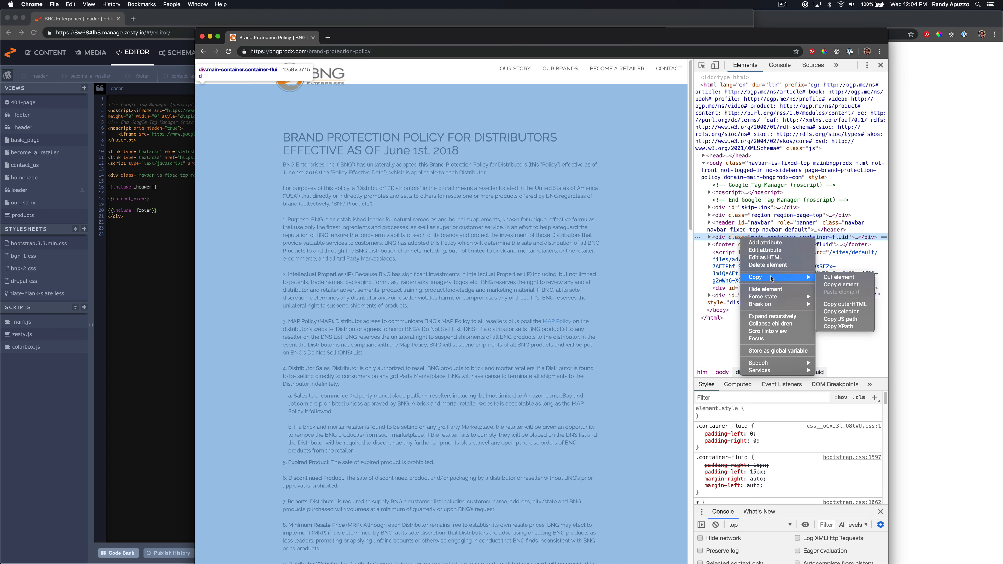
{"action": "left_click", "coordinate": [833, 284]}
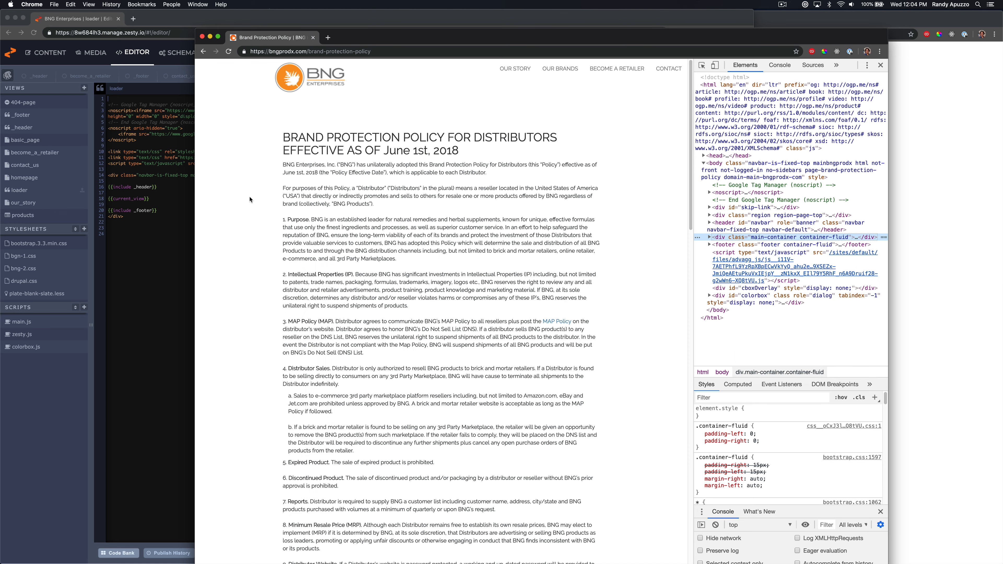
Open the basic_page view template and paste the copied markup into it
{"action": "left_click", "coordinate": [145, 216]}
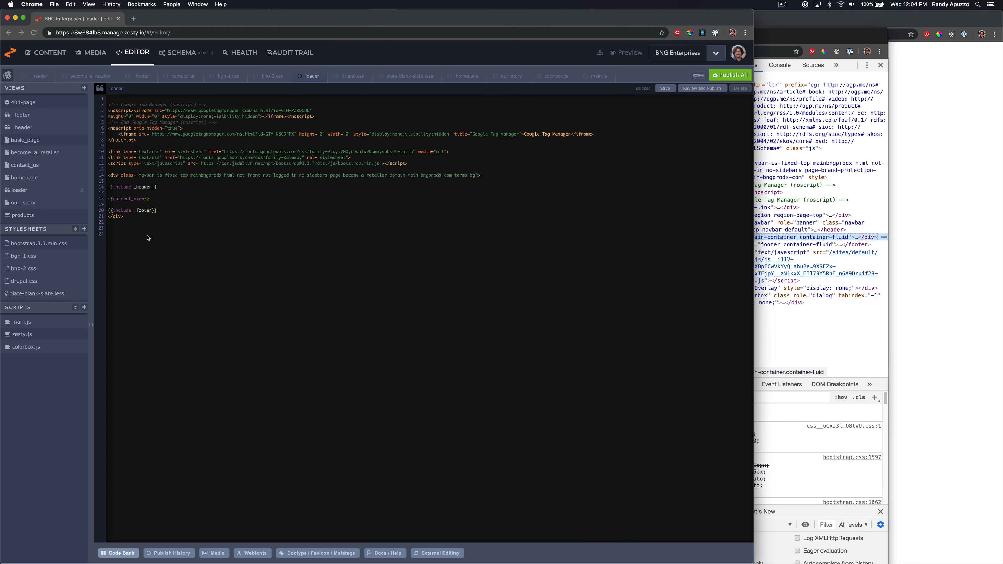
{"action": "left_click", "coordinate": [44, 142]}
{"action": "key", "text": "super+v"}
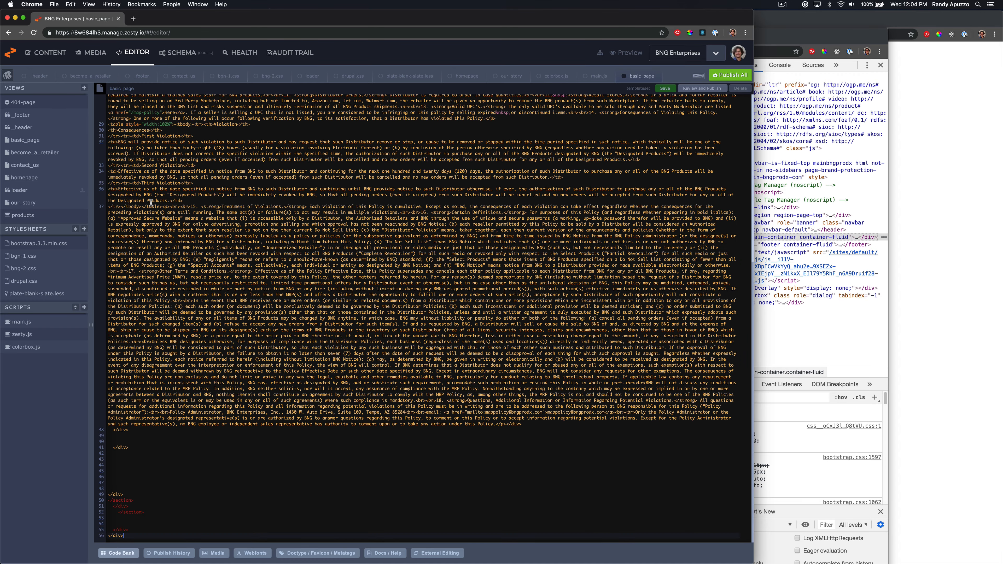
Replace the pasted policy text inside the row div with the {{this.content}} placeholder
{"action": "scroll", "coordinate": [208, 347], "scroll_direction": "up", "scroll_amount": 10}
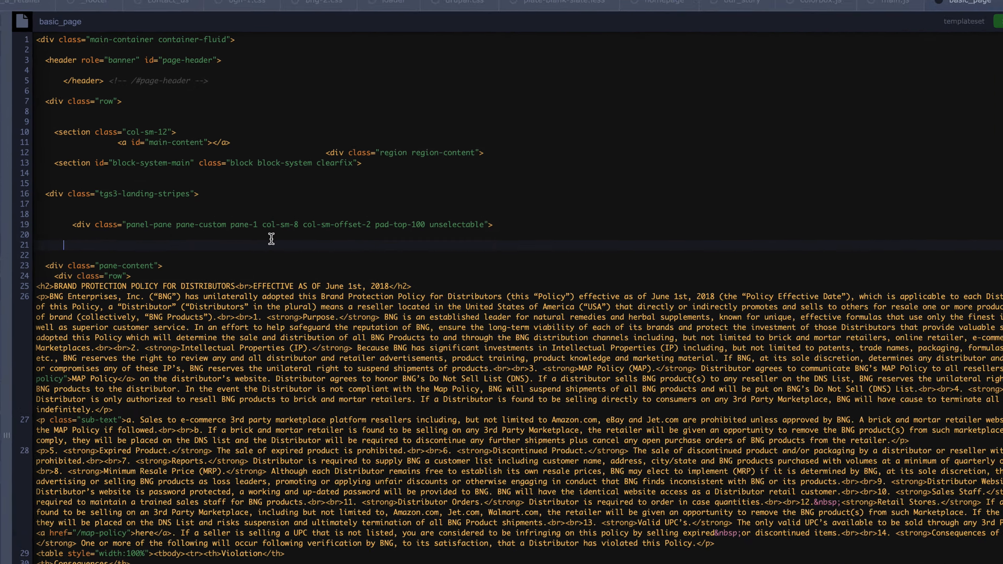
{"action": "key", "text": "super+a"}
{"action": "key", "text": "shift+Tab"}
{"action": "scroll", "coordinate": [235, 217], "scroll_direction": "up", "scroll_amount": 10}
{"action": "left_click", "coordinate": [219, 281]}
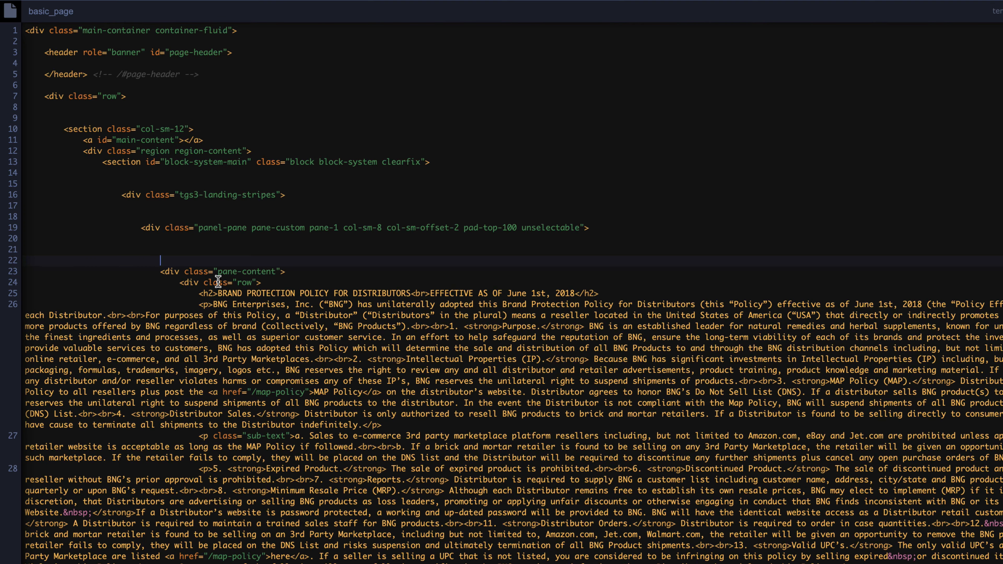
{"action": "left_click_drag", "start_coordinate": [182, 298], "coordinate": [316, 561]}
{"action": "scroll", "coordinate": [318, 416], "scroll_direction": "down", "scroll_amount": 10}
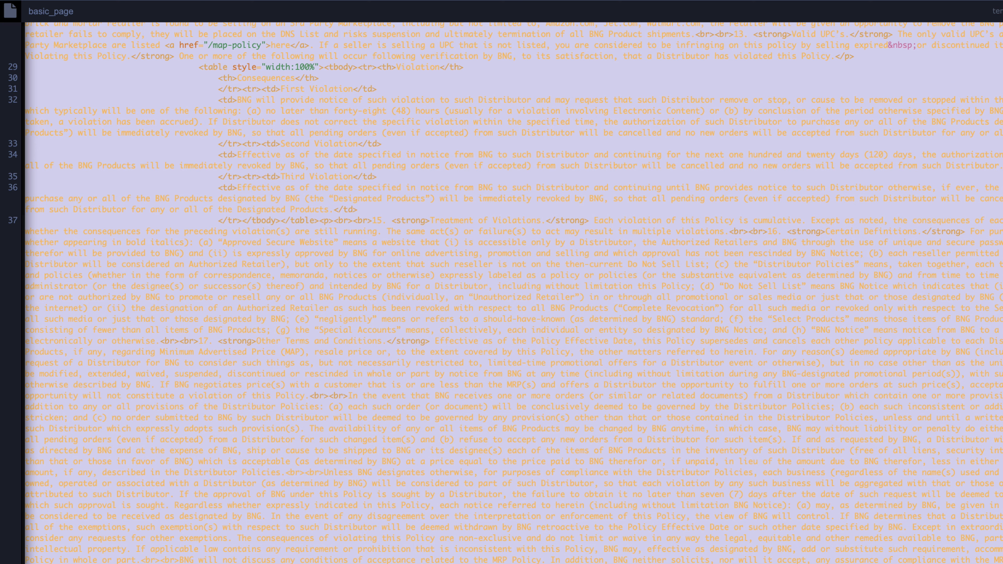
{"action": "key", "text": "BackSpace"}
{"action": "type", "text": "{{this."}
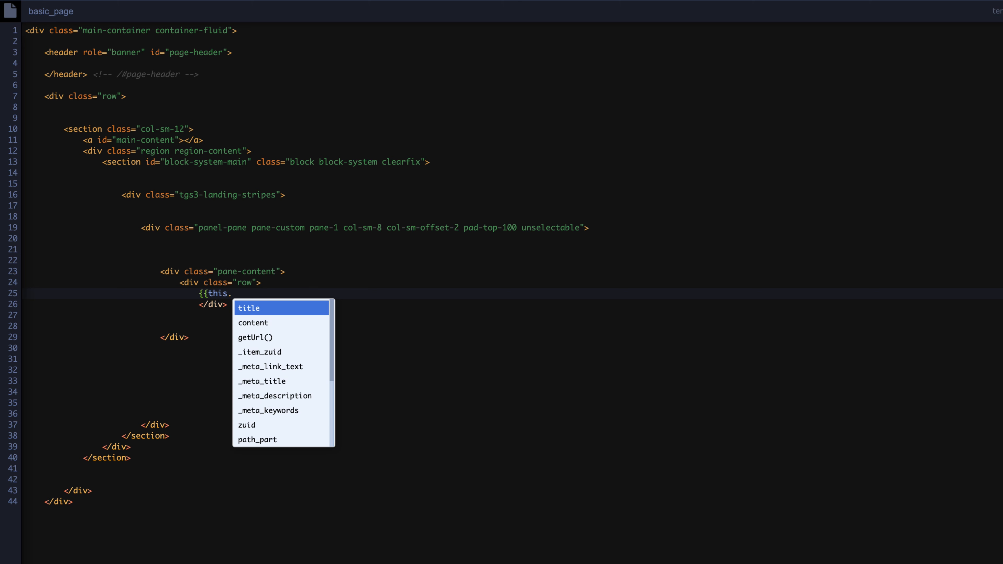
{"action": "key", "text": "Down"}
{"action": "key", "text": "Return"}
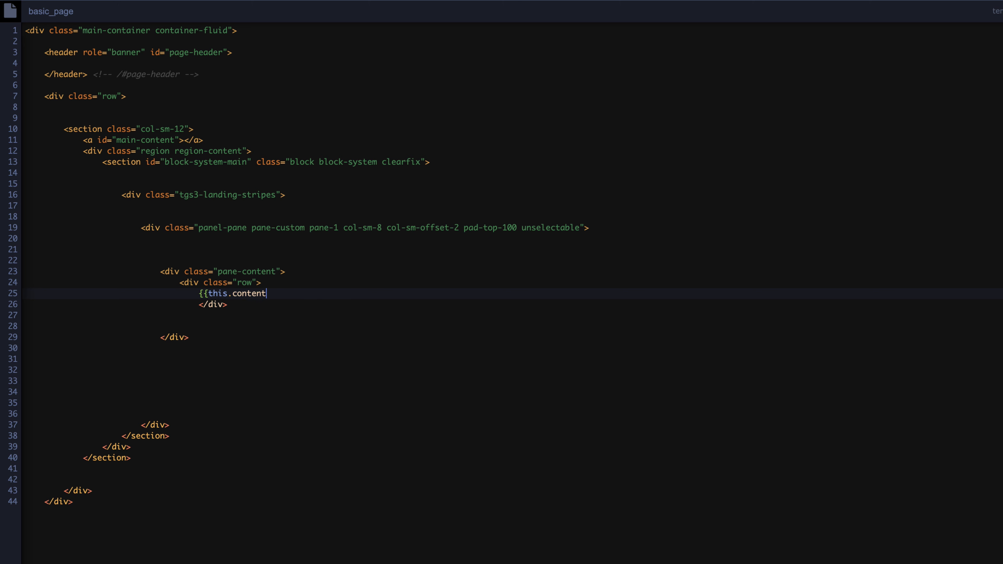
{"action": "type", "text": "}}"}
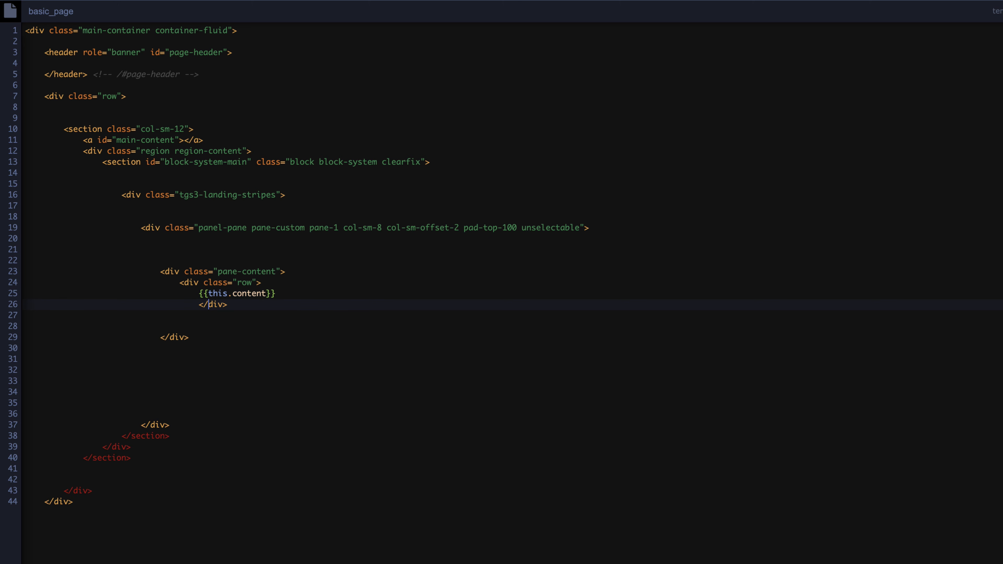
Delete the leftover blank lines below the content placeholder in the template
{"action": "key", "text": "shift+Tab"}
{"action": "left_click", "coordinate": [186, 426]}
{"action": "left_click_drag", "start_coordinate": [185, 403], "coordinate": [229, 338]}
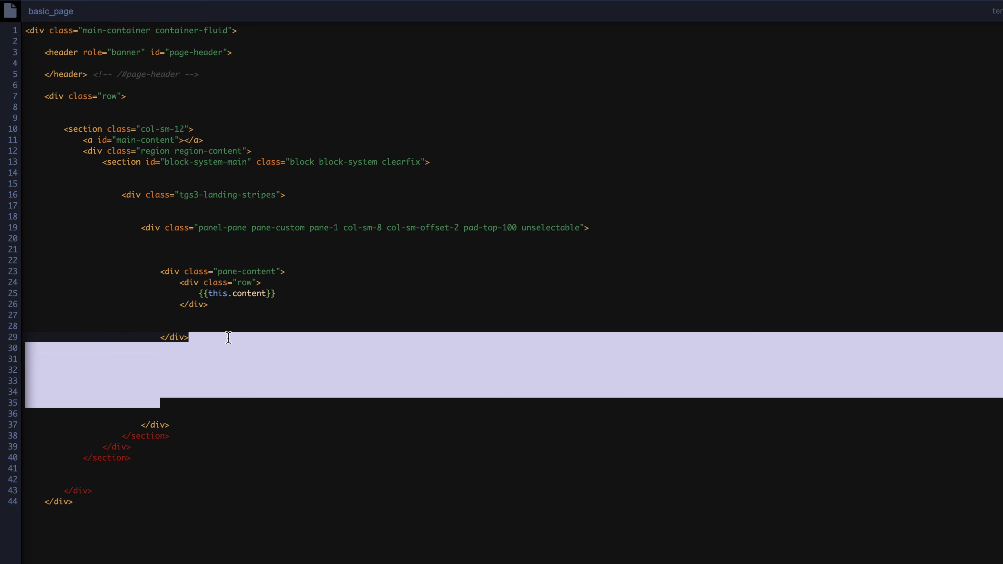
{"action": "key", "text": "BackSpace"}
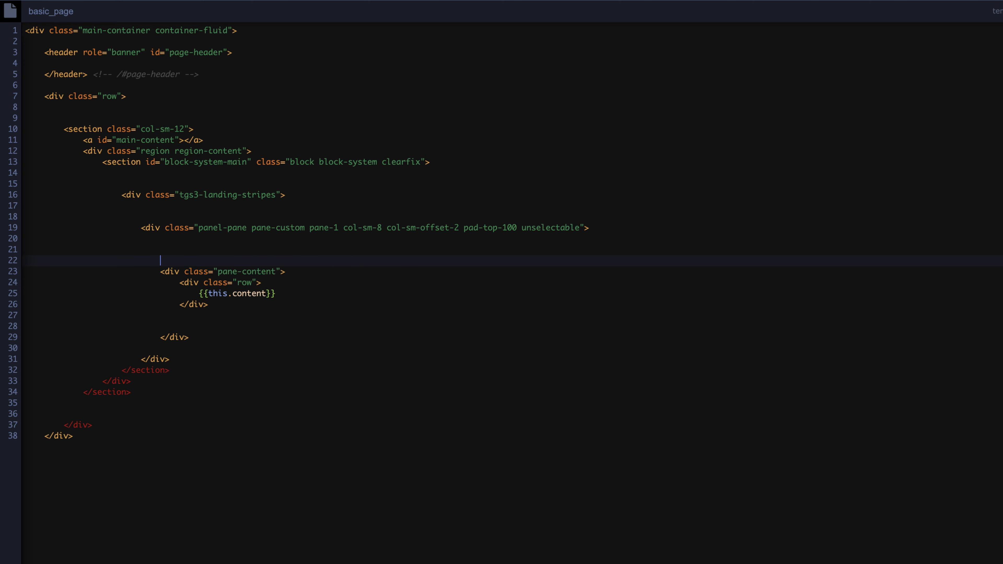
{"action": "key", "text": "shift+Up"}
{"action": "key", "text": "shift+Up"}
{"action": "key", "text": "BackSpace"}
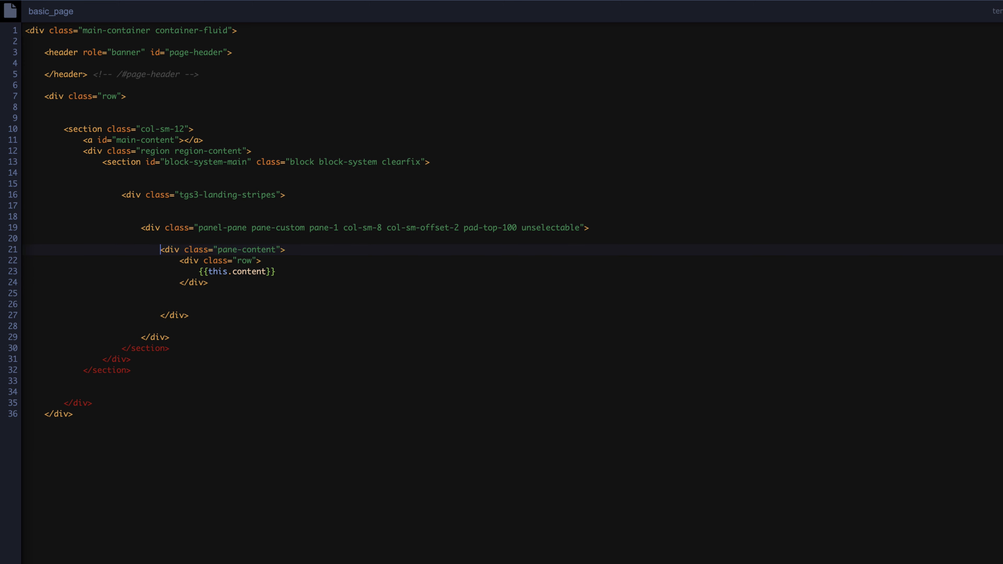
Add a closing </div> tag after the panel div and reindent the whole template
{"action": "key", "text": "Return"}
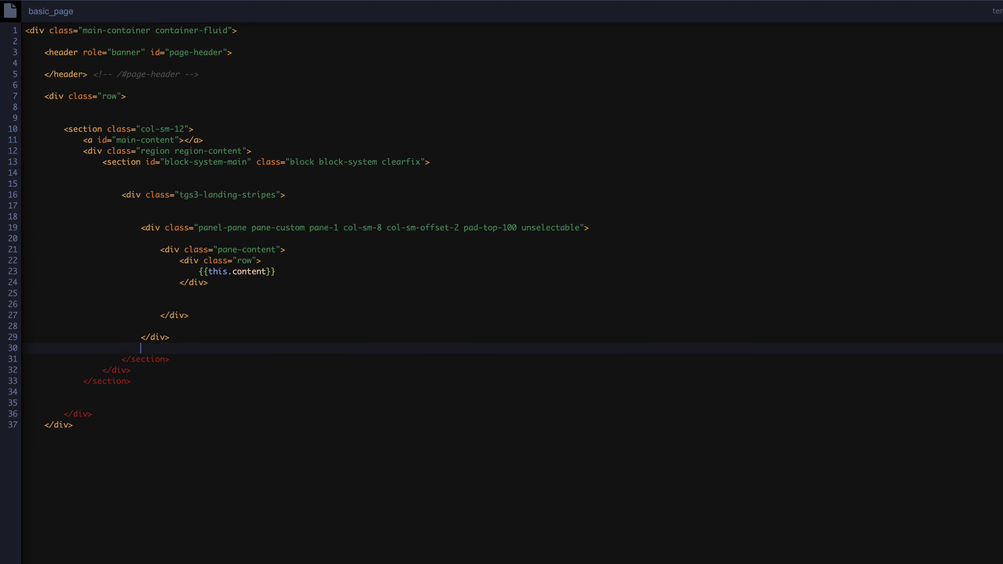
{"action": "type", "text": "</div>"}
{"action": "key", "text": "super+a"}
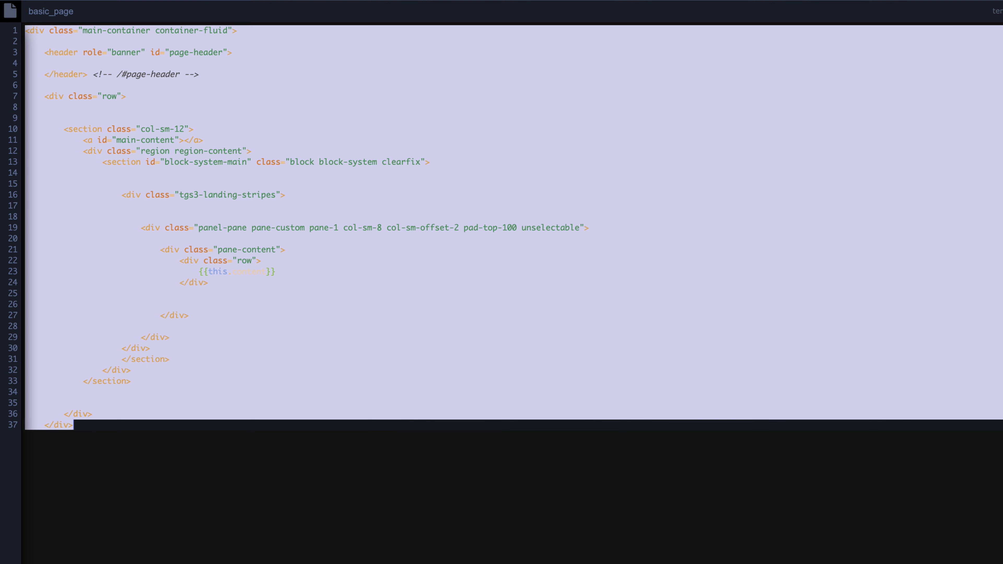
{"action": "key", "text": "shift+Tab"}
Insert an <h1>{{this.title}}</h1> line above the content placeholder
{"action": "left_click", "coordinate": [271, 222]}
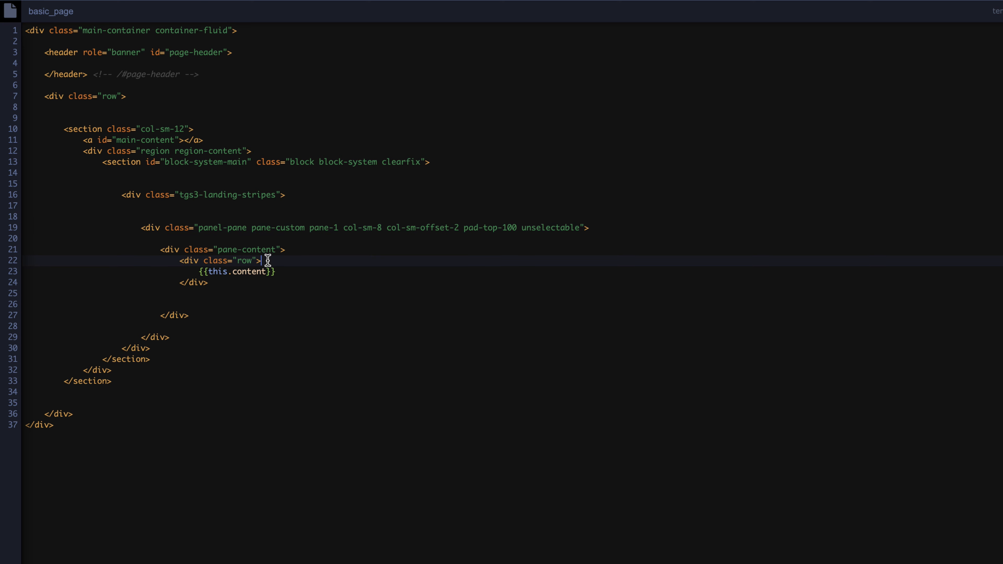
{"action": "key", "text": "Return"}
{"action": "type", "text": "{{t"}
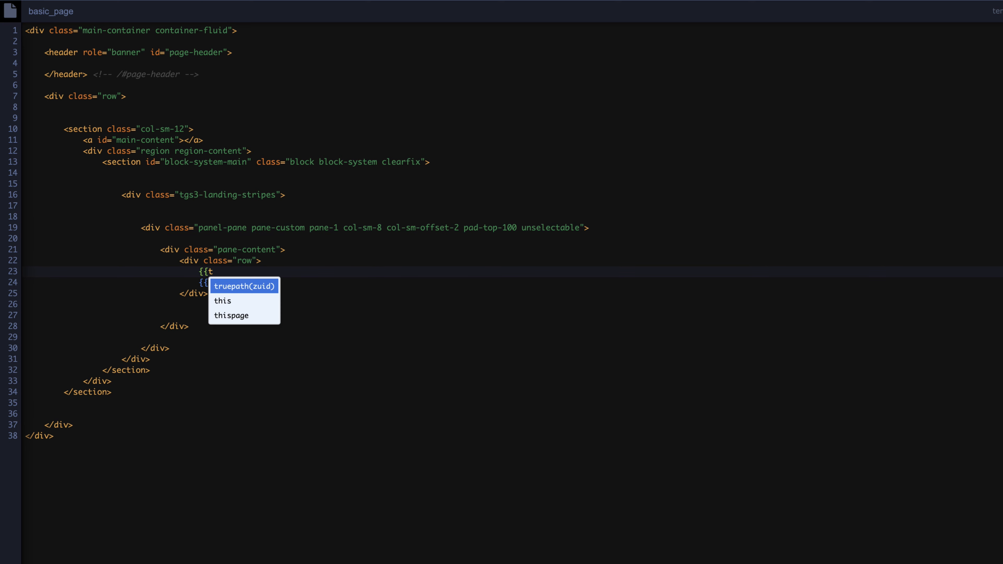
{"action": "key", "text": "Down"}
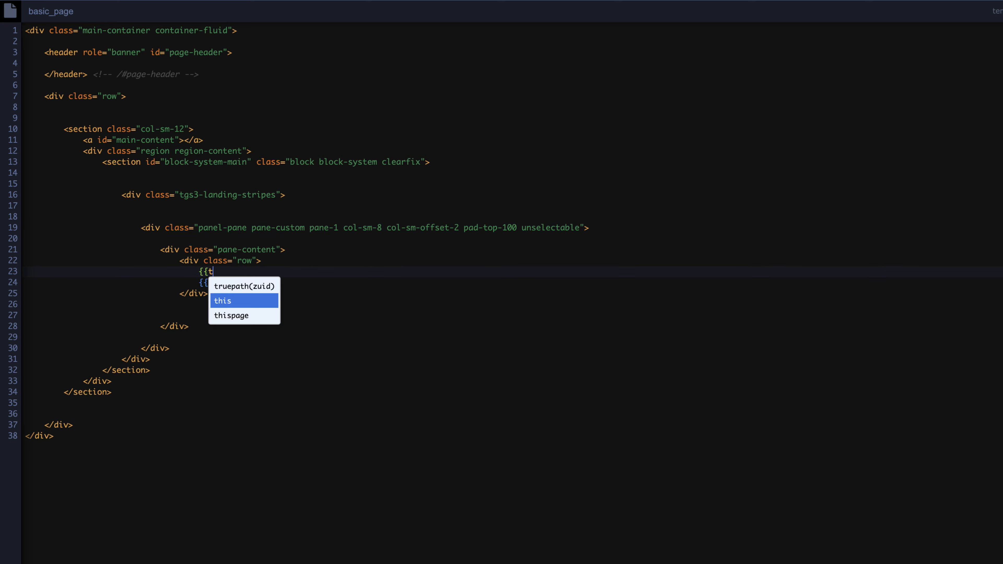
{"action": "key", "text": "Return"}
{"action": "type", "text": "."}
{"action": "key", "text": "Return"}
{"action": "type", "text": "}"}
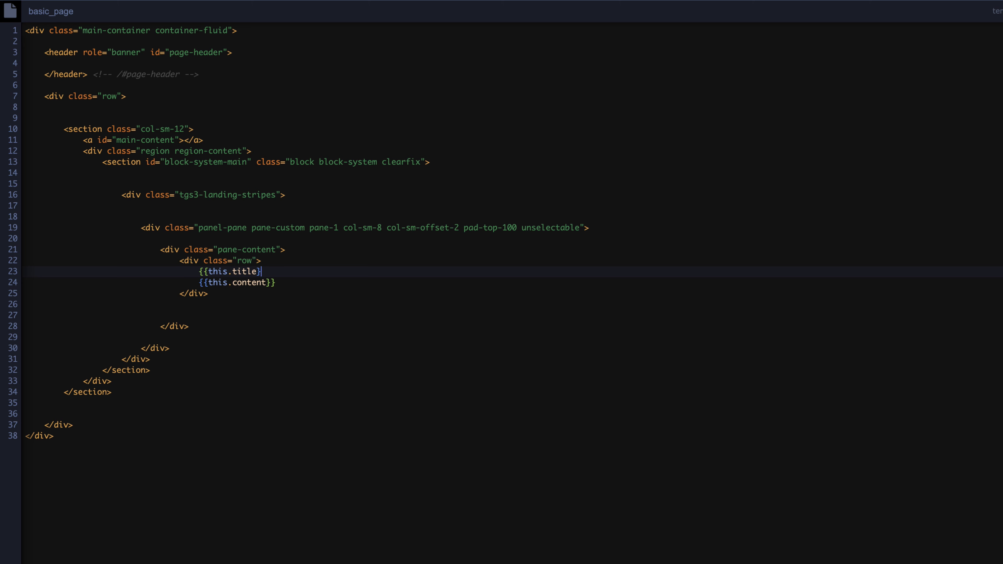
{"action": "type", "text": "}}"}
{"action": "type", "text": "<h1>"}
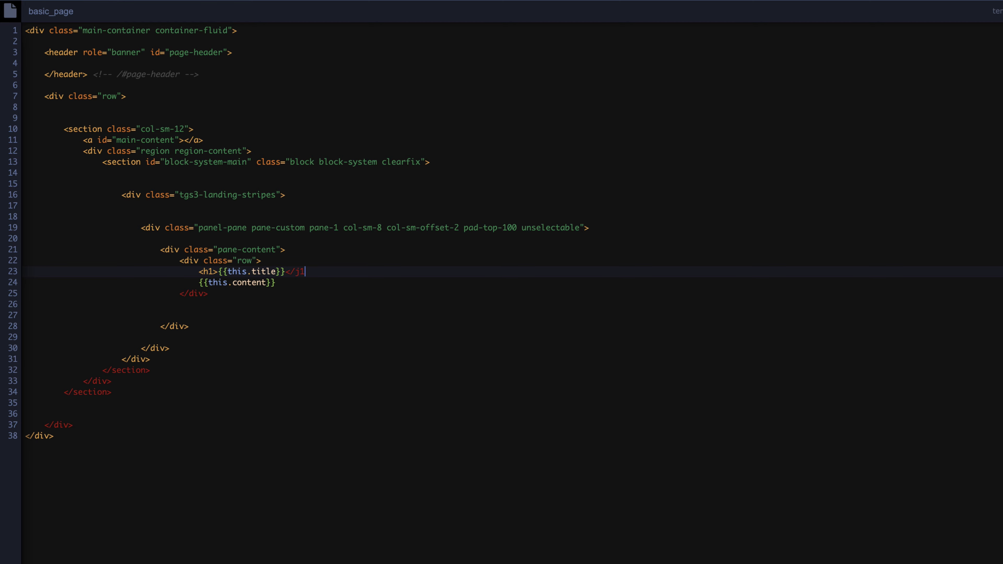
{"action": "type", "text": "</h1>"}
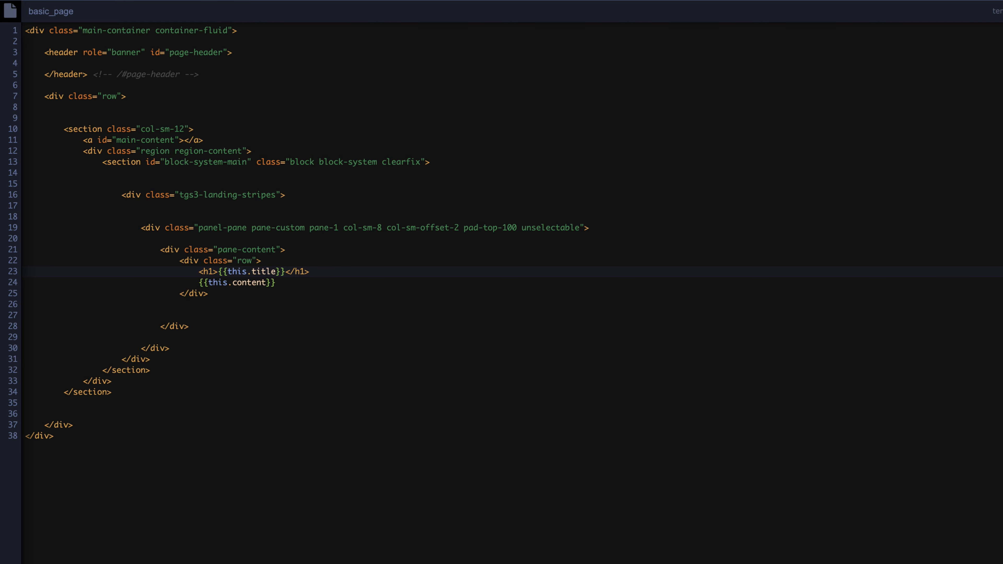
Save the basic_page template and reload the Terms, Security & Privacy preview page to review it
{"action": "key", "text": "super+s"}
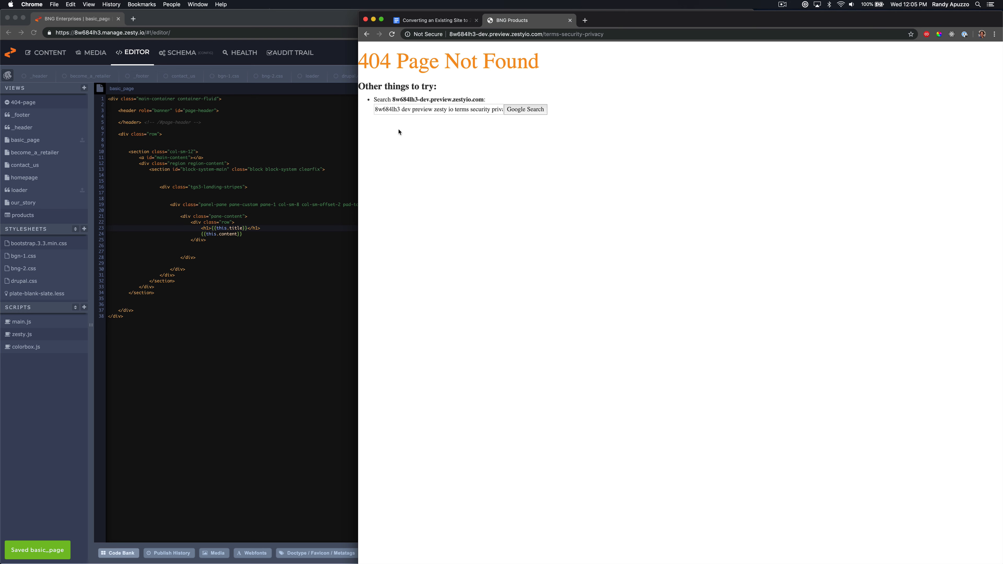
{"action": "key", "text": "super+r"}
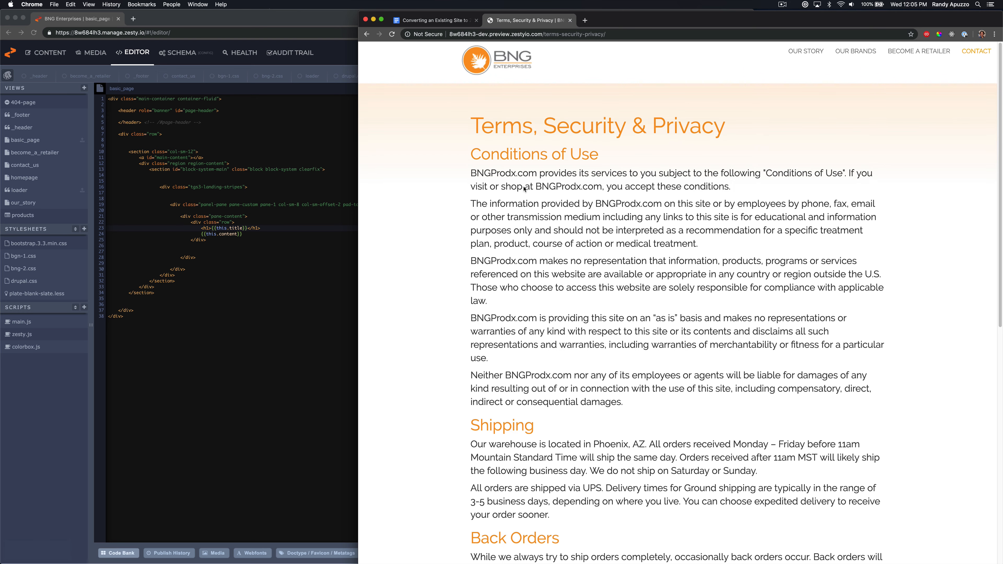
{"action": "scroll", "coordinate": [522, 192], "scroll_direction": "down", "scroll_amount": 10}
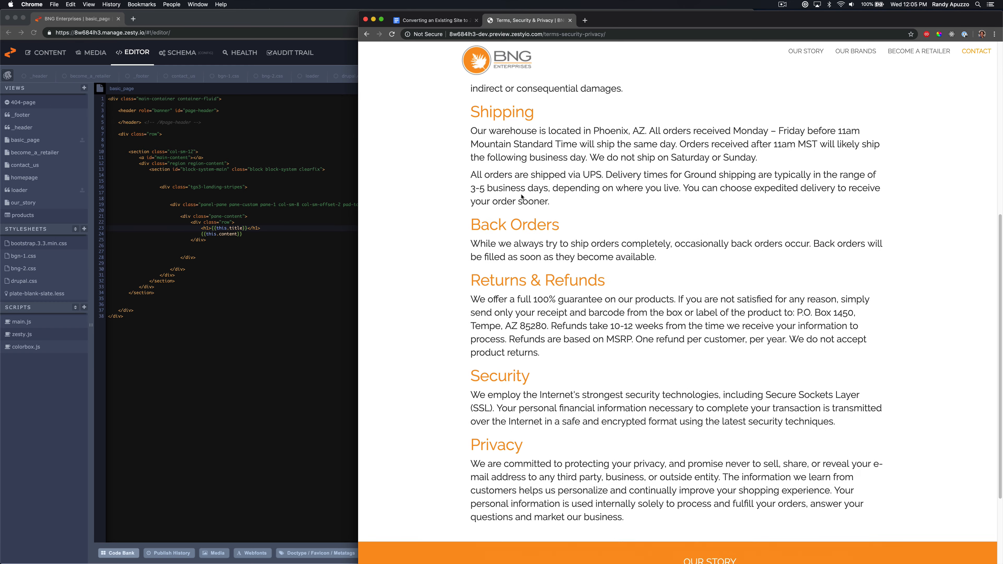
{"action": "scroll", "coordinate": [521, 195], "scroll_direction": "up", "scroll_amount": 8}
{"action": "scroll", "coordinate": [521, 197], "scroll_direction": "up", "scroll_amount": 3}
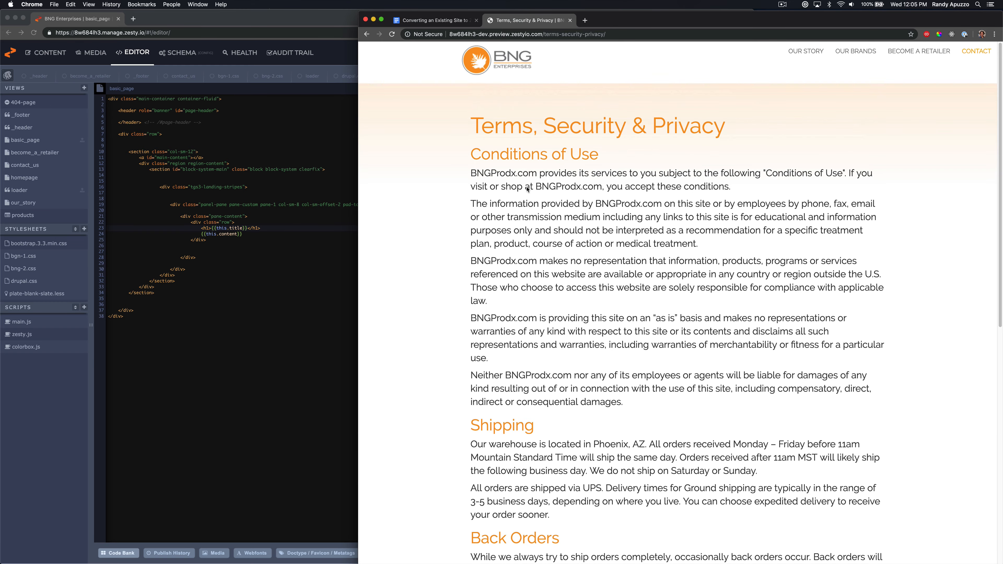
{"action": "scroll", "coordinate": [629, 273], "scroll_direction": "down", "scroll_amount": 10}
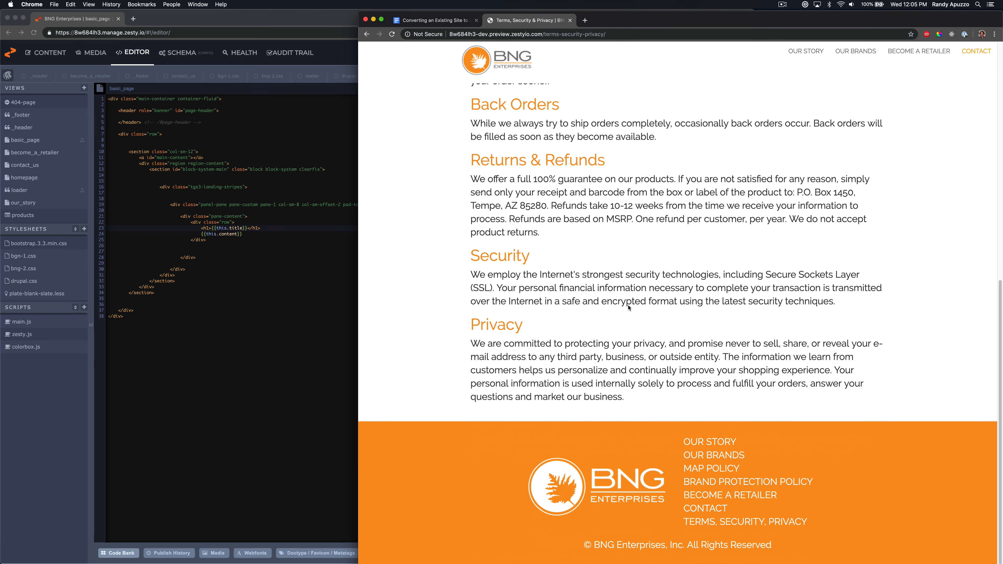
Check the MAP Policy and Brand Protection Policy preview pages, then return to the Content section
{"action": "left_click", "coordinate": [723, 471]}
{"action": "scroll", "coordinate": [561, 371], "scroll_direction": "down", "scroll_amount": 15}
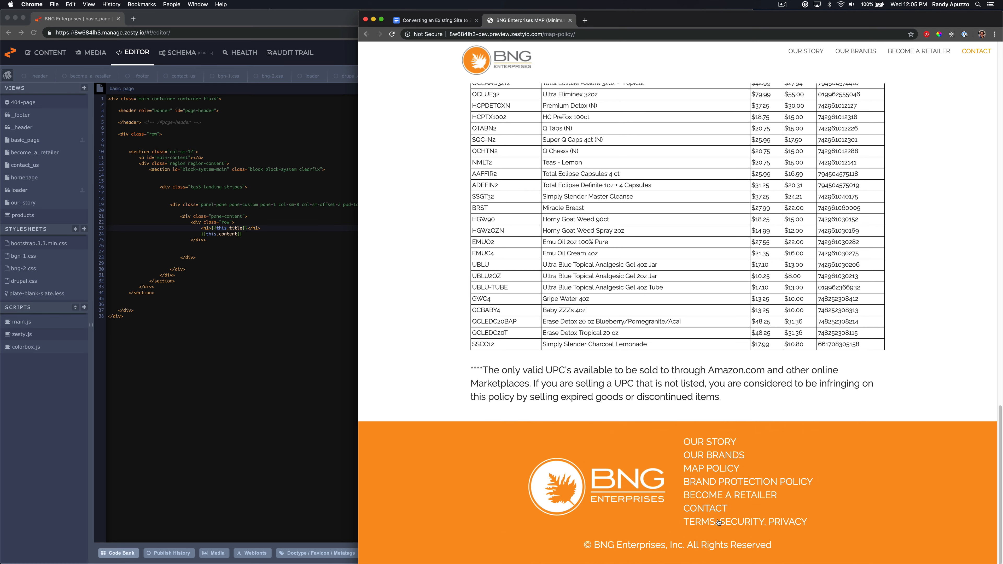
{"action": "left_click", "coordinate": [718, 486]}
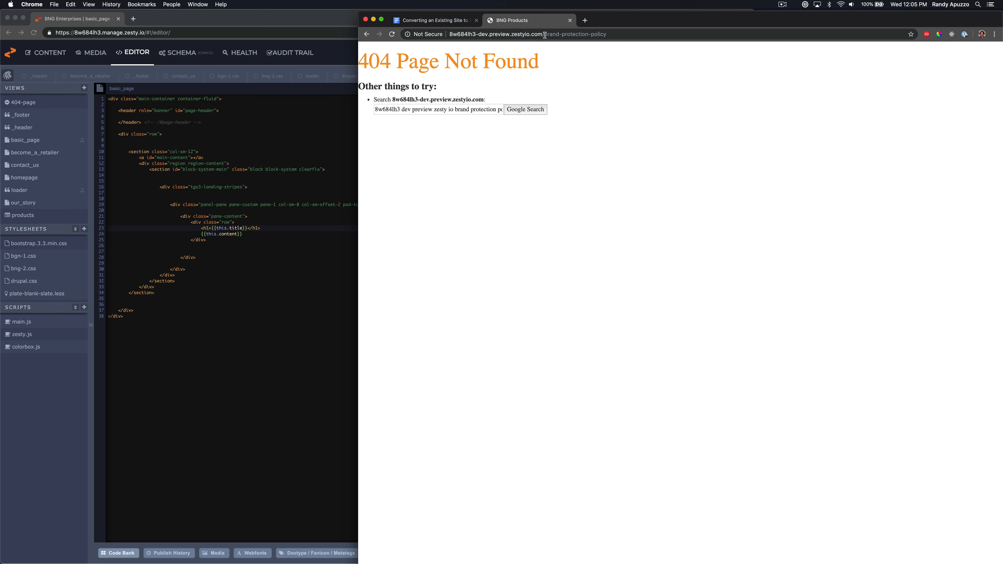
{"action": "left_click_drag", "start_coordinate": [545, 35], "coordinate": [613, 47]}
{"action": "key", "text": "super+c"}
{"action": "left_click", "coordinate": [213, 186]}
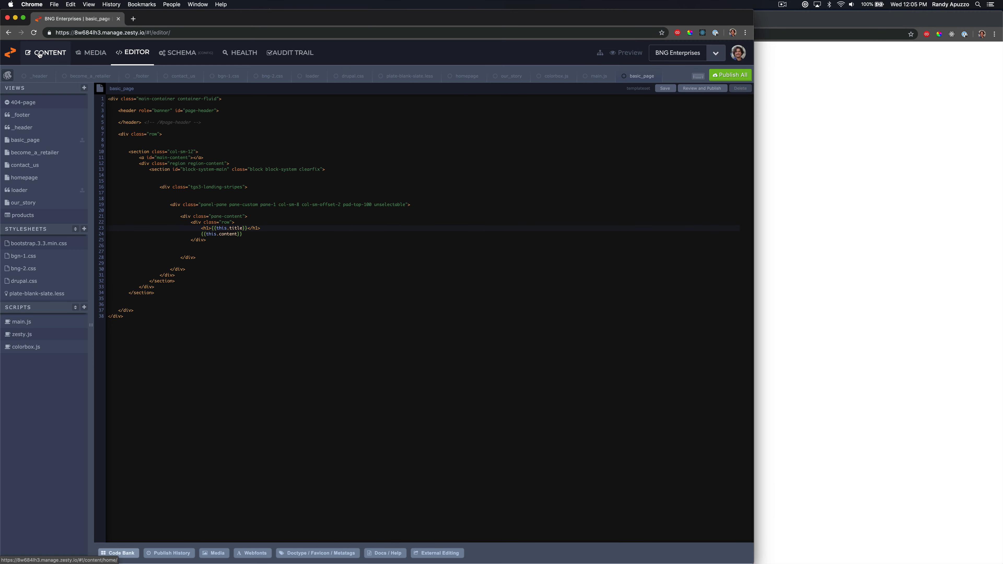
Create a new Basic Page item and paste brand-protection-policy as its title
{"action": "mouse_move", "coordinate": [39, 54]}
{"action": "left_mouse_down"}
{"action": "mouse_move", "coordinate": [294, 97]}
{"action": "mouse_move", "coordinate": [427, 133]}
{"action": "mouse_move", "coordinate": [50, 54]}
{"action": "left_mouse_up"}
{"action": "left_click", "coordinate": [50, 54]}
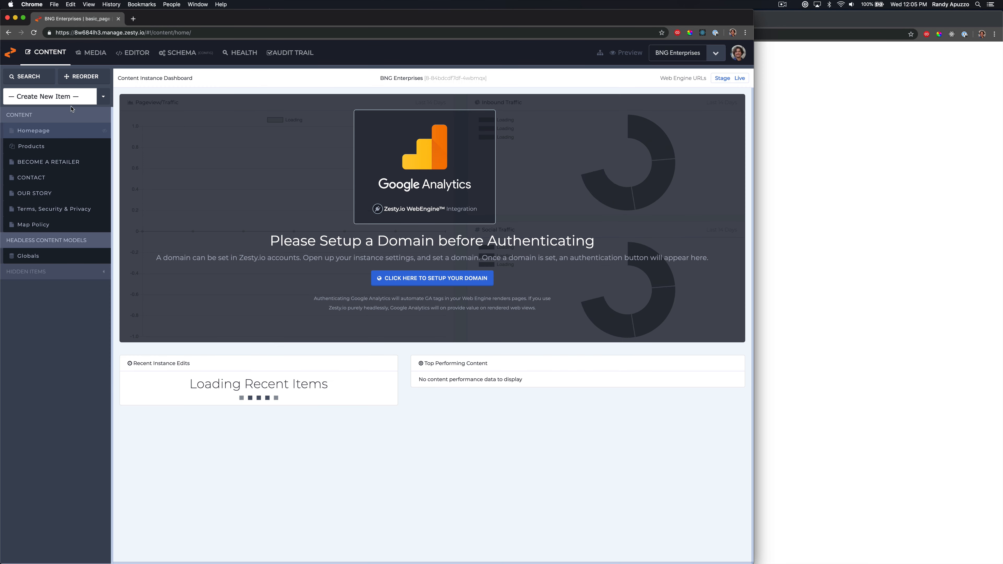
{"action": "left_click", "coordinate": [55, 96]}
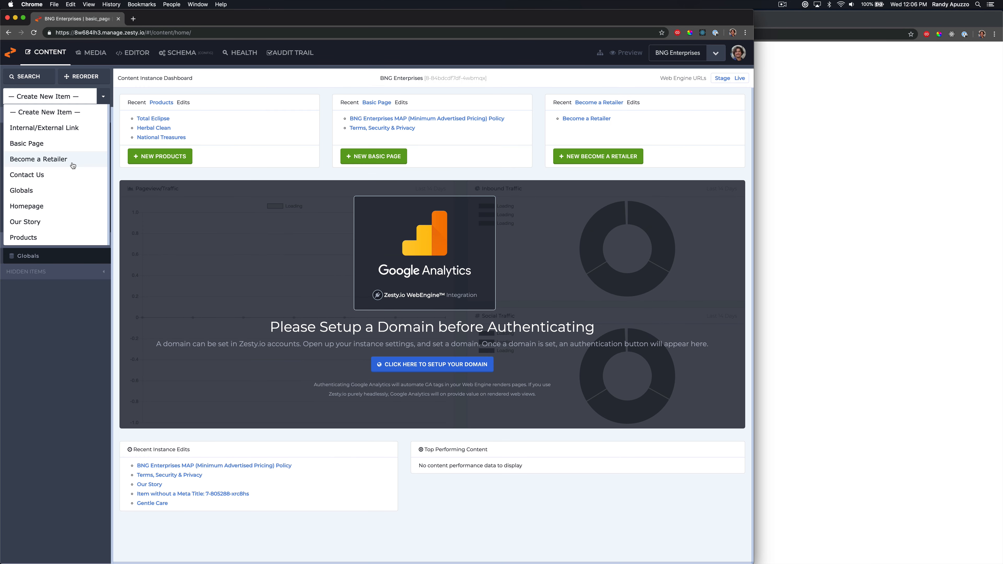
{"action": "left_click", "coordinate": [70, 148]}
{"action": "left_click", "coordinate": [225, 128]}
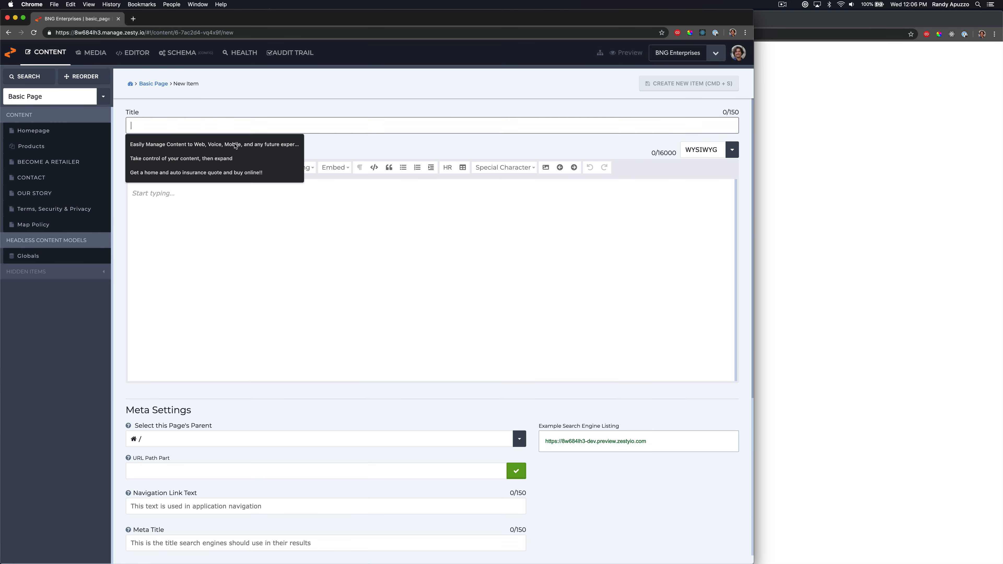
{"action": "key", "text": "super+v"}
{"action": "scroll", "coordinate": [262, 272], "scroll_direction": "down", "scroll_amount": 1}
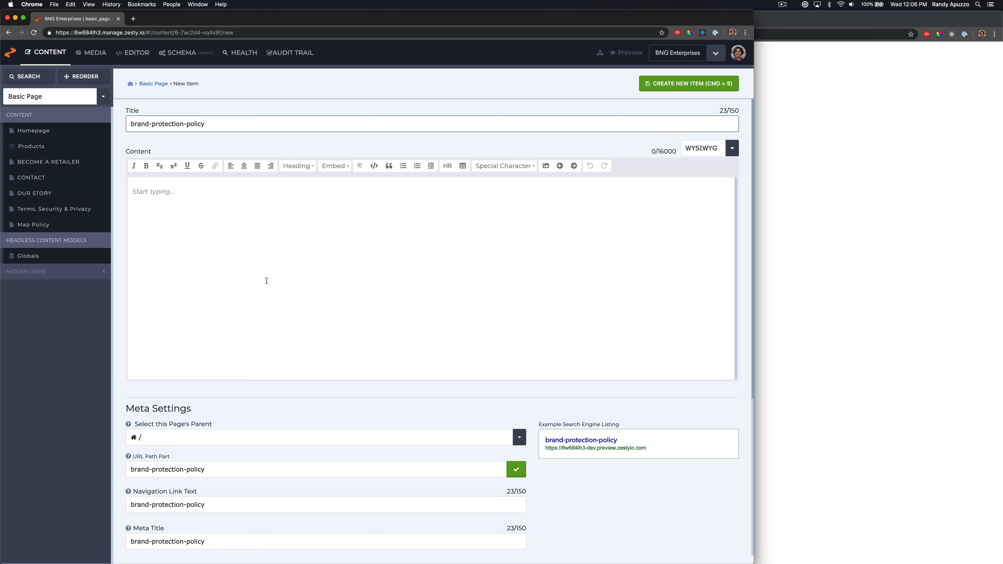
Check the brand-protection-policy preview URL and inspect the live Brand Protection Policy page's markup
{"action": "left_click", "coordinate": [761, 292]}
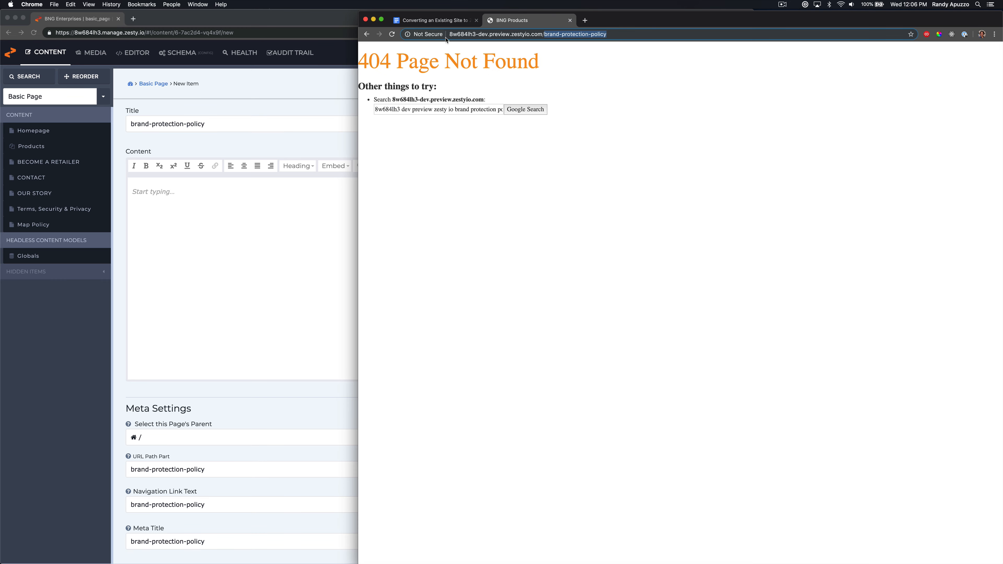
{"action": "key", "text": "super+grave"}
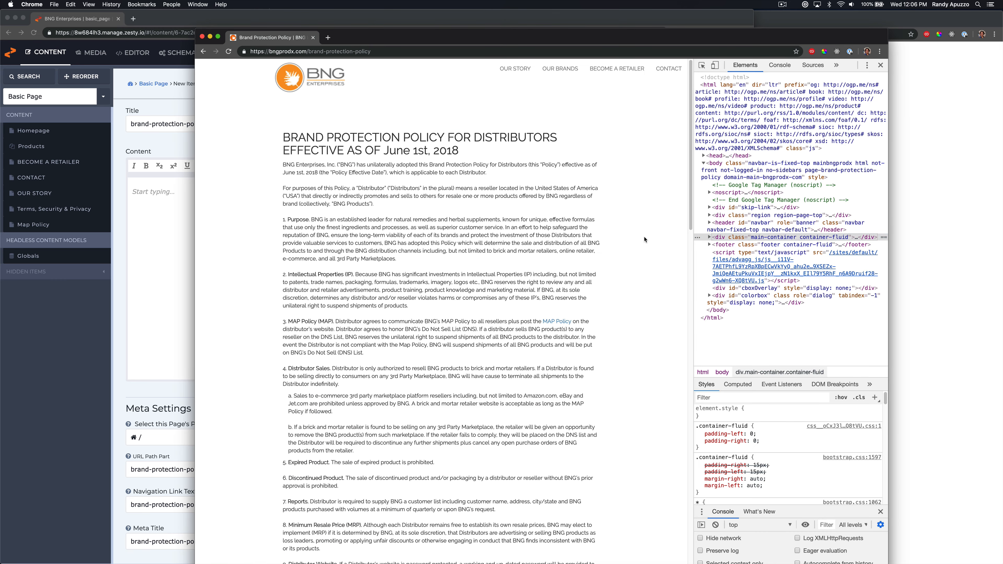
{"action": "right_click", "coordinate": [499, 186]}
{"action": "left_click", "coordinate": [523, 281]}
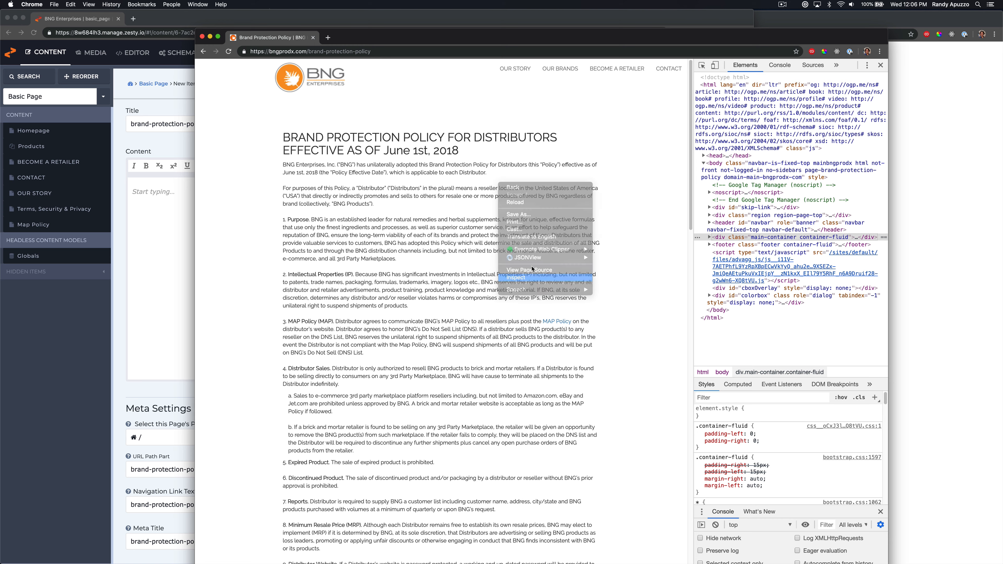
{"action": "left_click", "coordinate": [144, 224]}
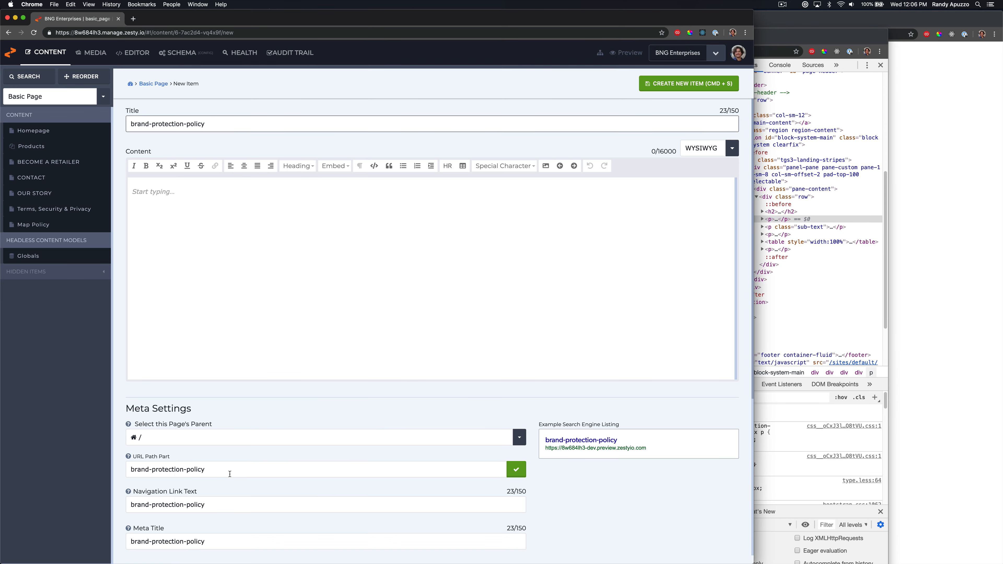
{"action": "left_click", "coordinate": [797, 232]}
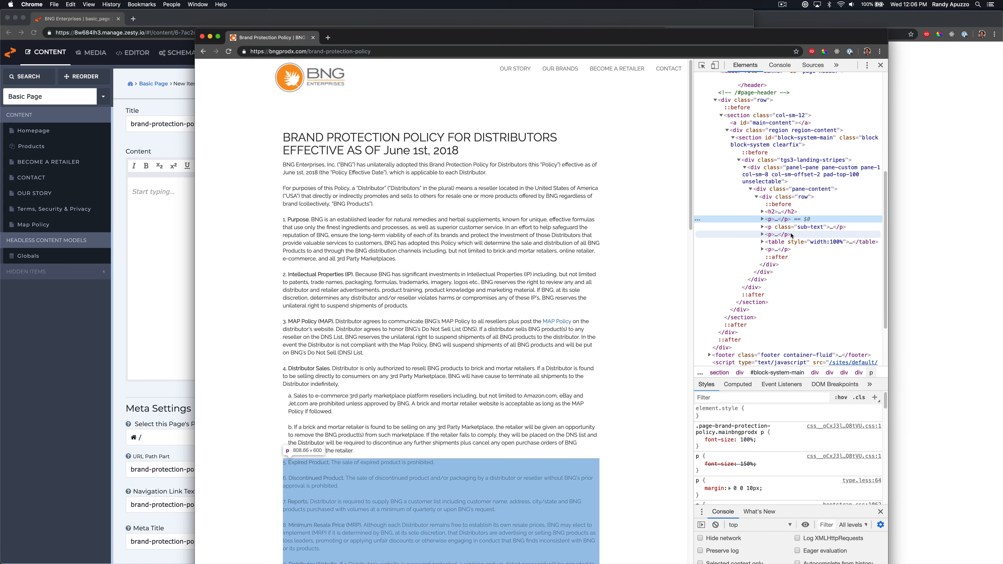
Open the live page's content row div as HTML and select all of its markup
{"action": "left_click", "coordinate": [789, 198]}
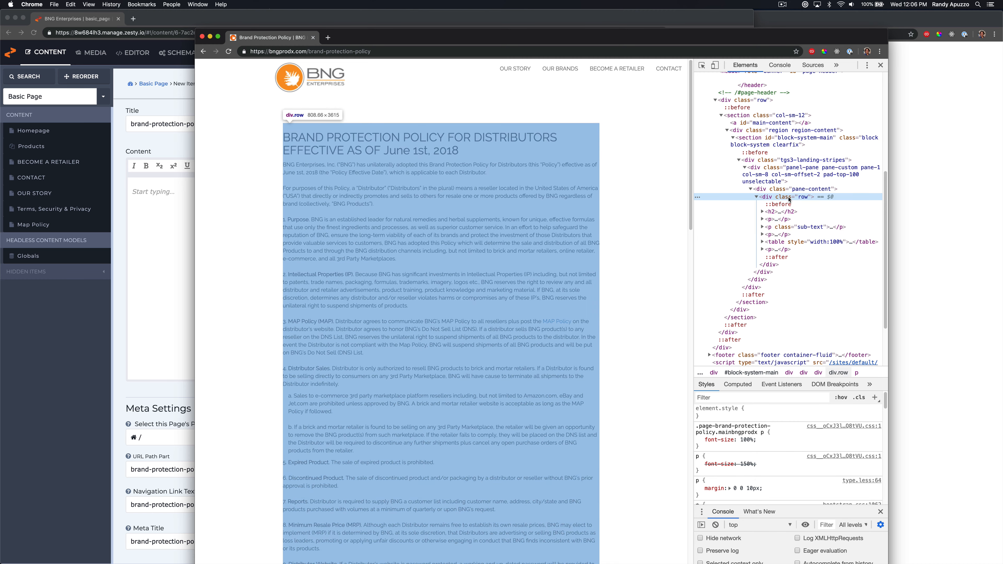
{"action": "right_click", "coordinate": [789, 197]}
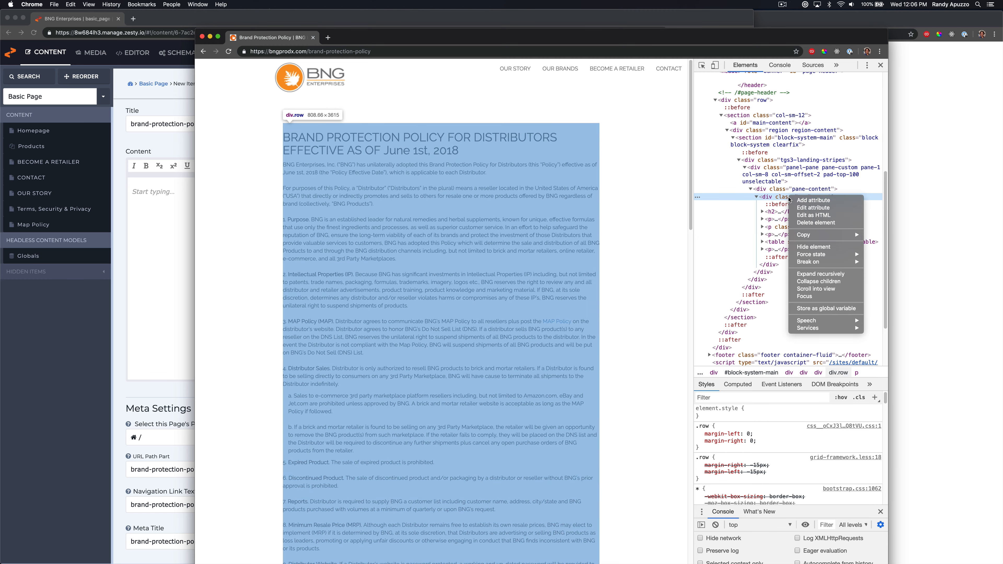
{"action": "left_click", "coordinate": [813, 215]}
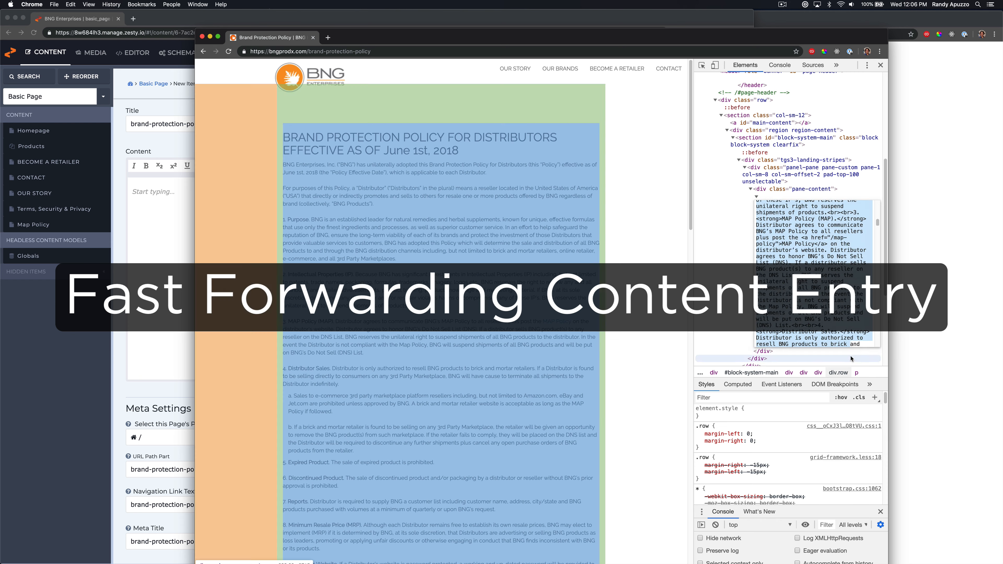
{"action": "left_click_drag", "start_coordinate": [852, 358], "coordinate": [848, 344]}
{"action": "key", "text": "super+a"}
Switch the Content field to HTML mode and paste the copied policy markup
{"action": "left_click", "coordinate": [175, 197]}
{"action": "left_click", "coordinate": [727, 147]}
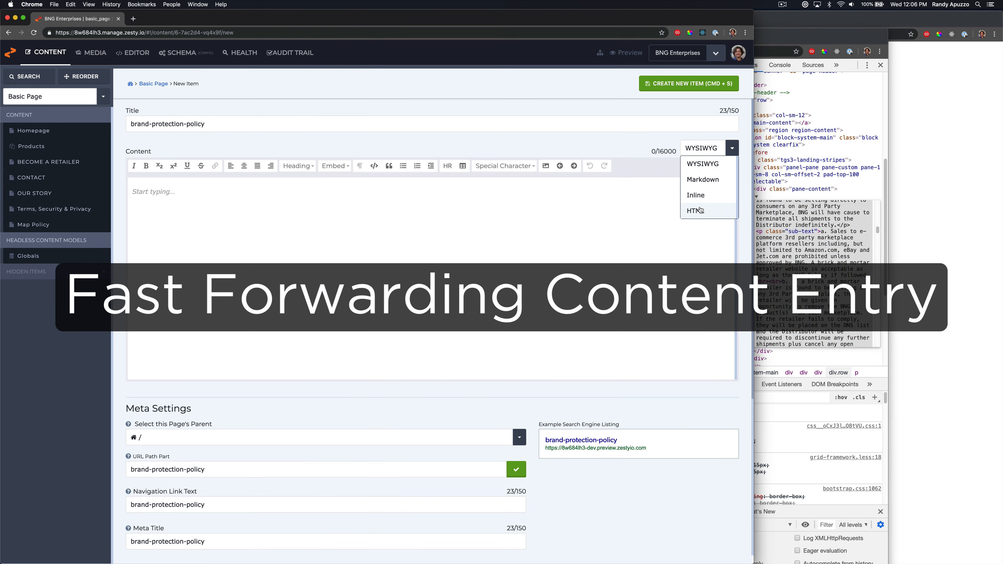
{"action": "left_click", "coordinate": [700, 210]}
{"action": "left_click", "coordinate": [284, 204]}
{"action": "key", "text": "super+v"}
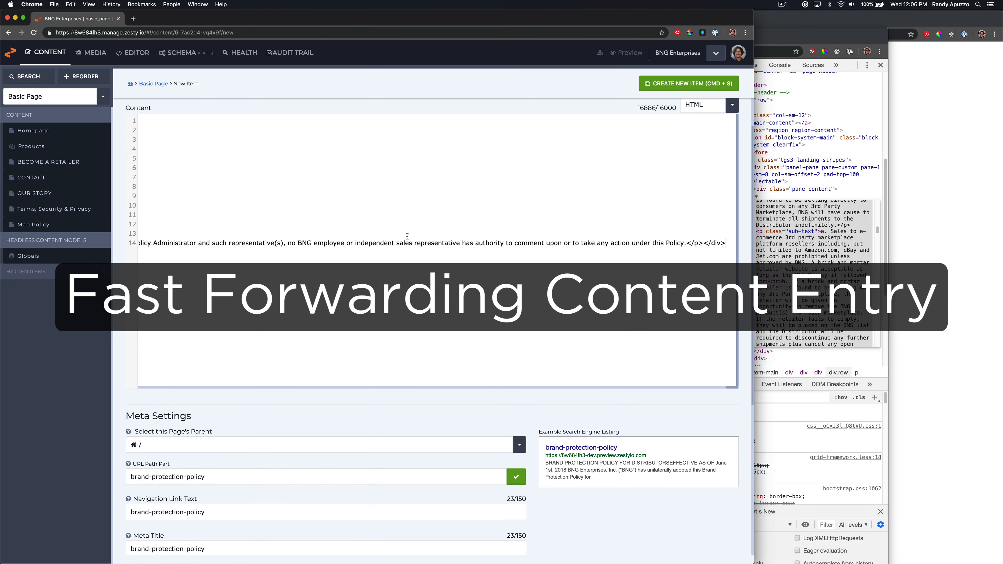
Review the pasted HTML and auto-filled meta description, then create the new Basic Page item
{"action": "scroll", "coordinate": [407, 236], "scroll_direction": "up", "scroll_amount": 2}
{"action": "left_click", "coordinate": [687, 82]}
{"action": "scroll", "coordinate": [286, 463], "scroll_direction": "down", "scroll_amount": 5}
{"action": "left_click", "coordinate": [246, 443]}
{"action": "key", "text": "super+a"}
{"action": "key", "text": "Left"}
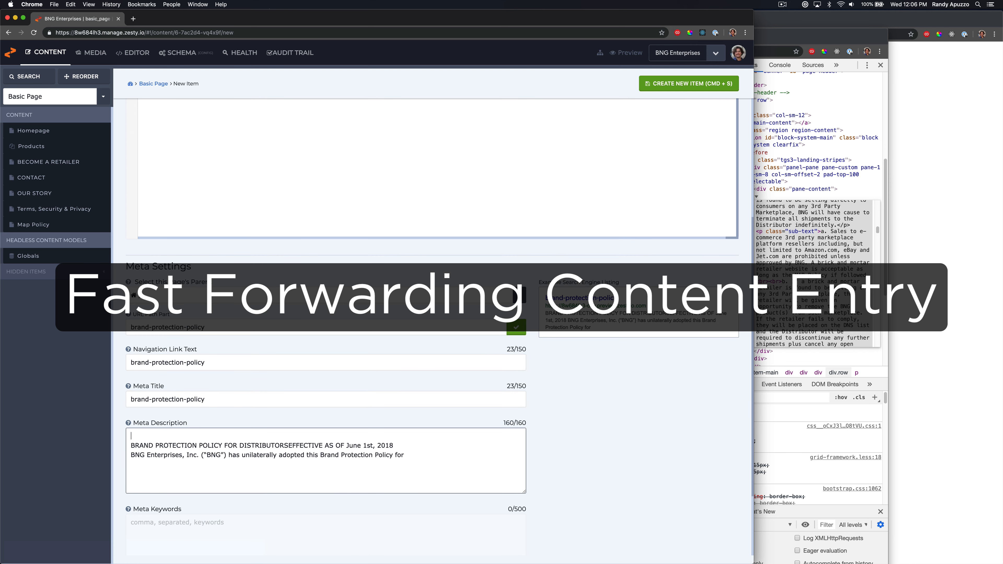
{"action": "key", "text": "super+a"}
{"action": "key", "text": "Right"}
{"action": "double_click", "coordinate": [214, 455]}
{"action": "key", "text": "super+a"}
{"action": "key", "text": "Right"}
{"action": "scroll", "coordinate": [214, 458], "scroll_direction": "up", "scroll_amount": 5}
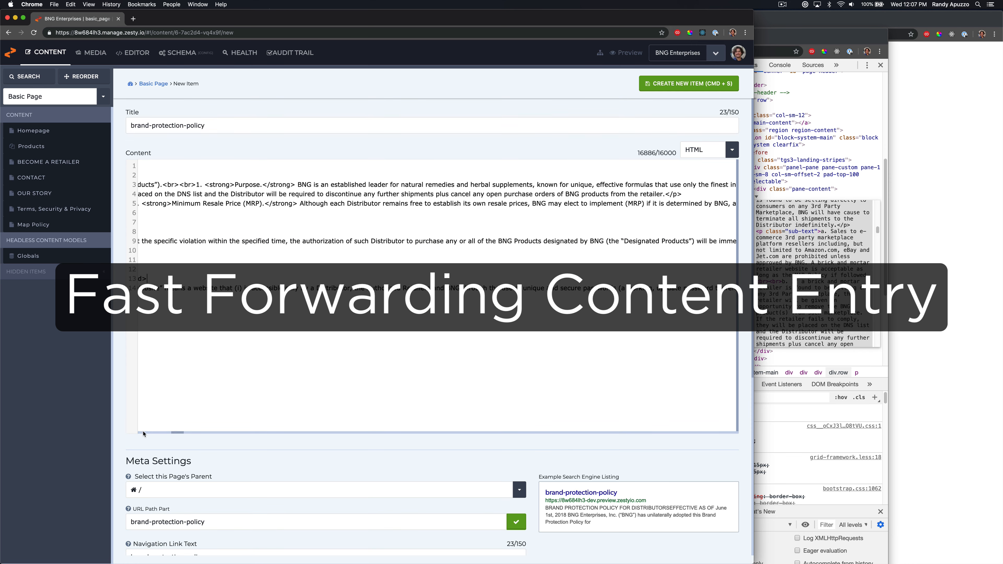
{"action": "scroll", "coordinate": [175, 369], "scroll_direction": "left", "scroll_amount": 10}
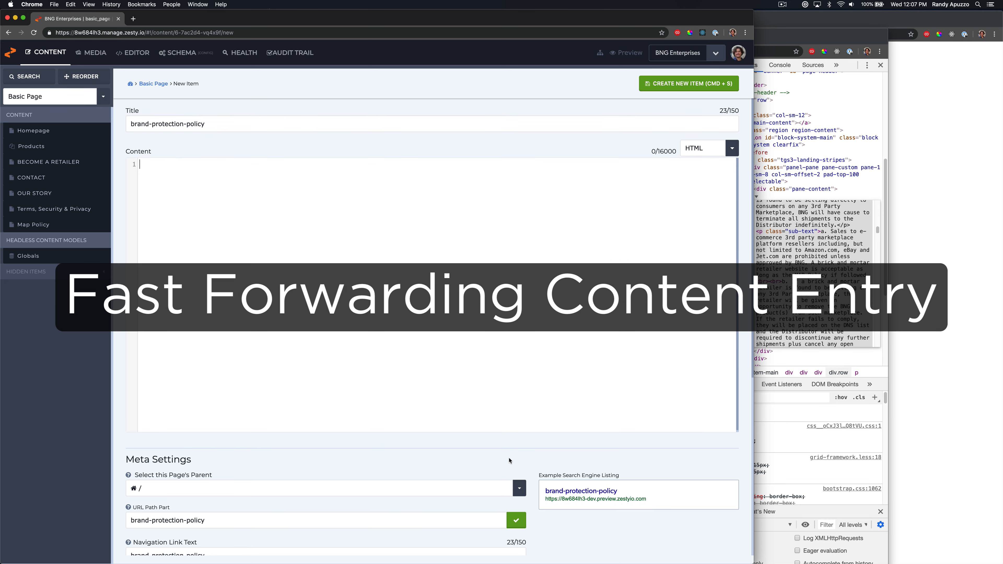
{"action": "left_click", "coordinate": [667, 85]}
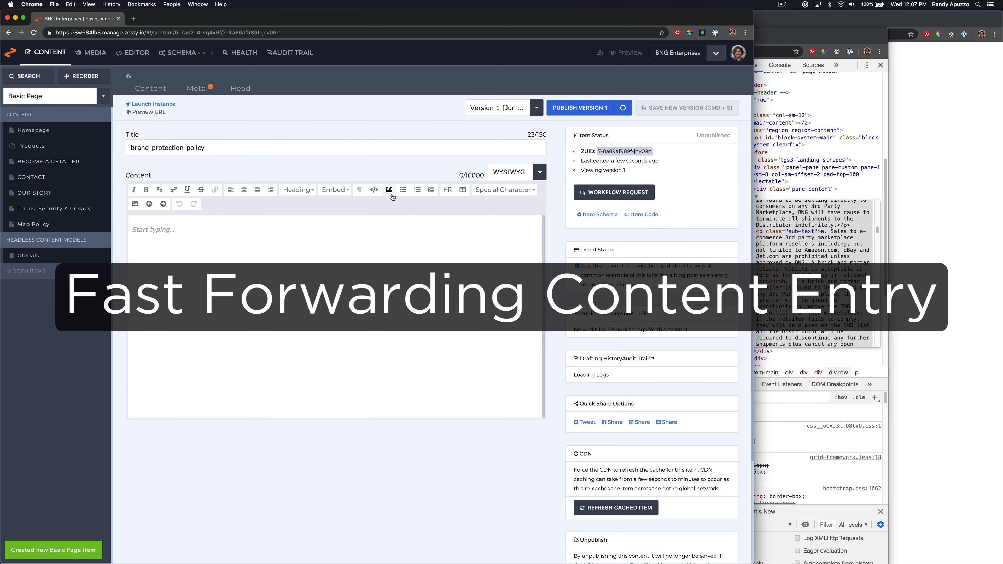
Paste the copied policy markup into the item's Content field and save a new version
{"action": "left_click", "coordinate": [542, 172]}
{"action": "left_click", "coordinate": [509, 233]}
{"action": "left_click", "coordinate": [415, 237]}
{"action": "key", "text": "super+v"}
{"action": "left_click", "coordinate": [676, 106]}
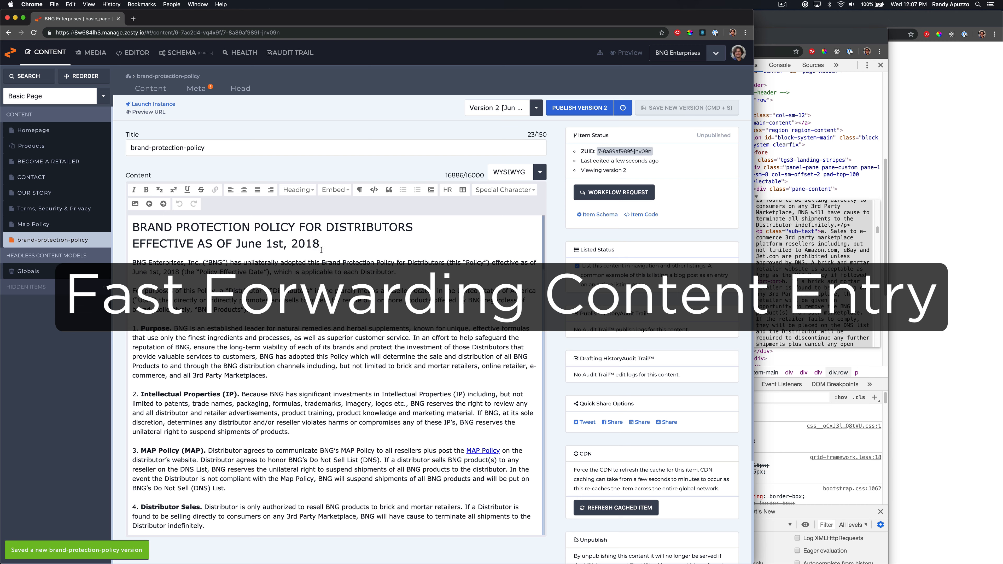
Move the heading text into the title as BRAND PROTECTION POLICY FOR DISTRIBUTORS and save the version
{"action": "left_click_drag", "start_coordinate": [322, 250], "coordinate": [131, 227]}
{"action": "key", "text": "super+x"}
{"action": "left_click_drag", "start_coordinate": [211, 148], "coordinate": [125, 148]}
{"action": "key", "text": "super+v"}
{"action": "left_click_drag", "start_coordinate": [287, 148], "coordinate": [374, 175]}
{"action": "key", "text": "BackSpace"}
{"action": "key", "text": "super+z"}
{"action": "key", "text": "super+z"}
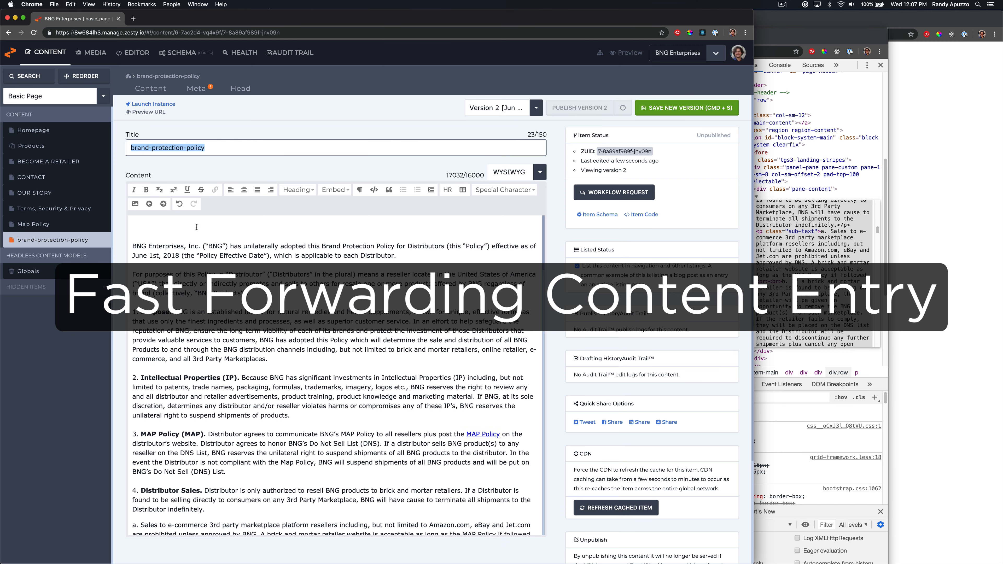
{"action": "left_click", "coordinate": [197, 227]}
{"action": "key", "text": "super+shift+z"}
{"action": "left_click_drag", "start_coordinate": [288, 147], "coordinate": [439, 162]}
{"action": "key", "text": "BackSpace"}
{"action": "left_click", "coordinate": [166, 229]}
{"action": "key", "text": "super+z"}
{"action": "left_click", "coordinate": [134, 243]}
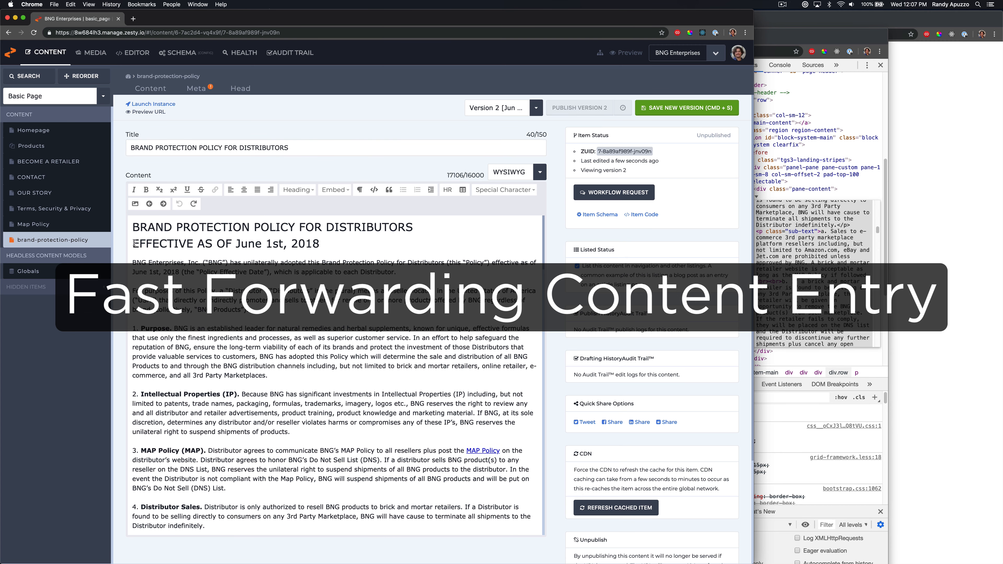
{"action": "left_click_drag", "start_coordinate": [134, 243], "coordinate": [130, 228]}
{"action": "key", "text": "BackSpace"}
{"action": "left_click_drag", "start_coordinate": [321, 227], "coordinate": [131, 227]}
{"action": "left_click", "coordinate": [680, 110]}
Copy the opening paragraph into the Meta Description, save, and publish the item
{"action": "scroll", "coordinate": [316, 356], "scroll_direction": "down", "scroll_amount": 3}
{"action": "scroll", "coordinate": [316, 356], "scroll_direction": "up", "scroll_amount": 3}
{"action": "left_click_drag", "start_coordinate": [397, 256], "coordinate": [127, 244]}
{"action": "key", "text": "super+c"}
{"action": "left_click", "coordinate": [197, 88]}
{"action": "left_click", "coordinate": [221, 296]}
{"action": "key", "text": "super+v"}
{"action": "left_click", "coordinate": [687, 108]}
{"action": "left_click", "coordinate": [578, 109]}
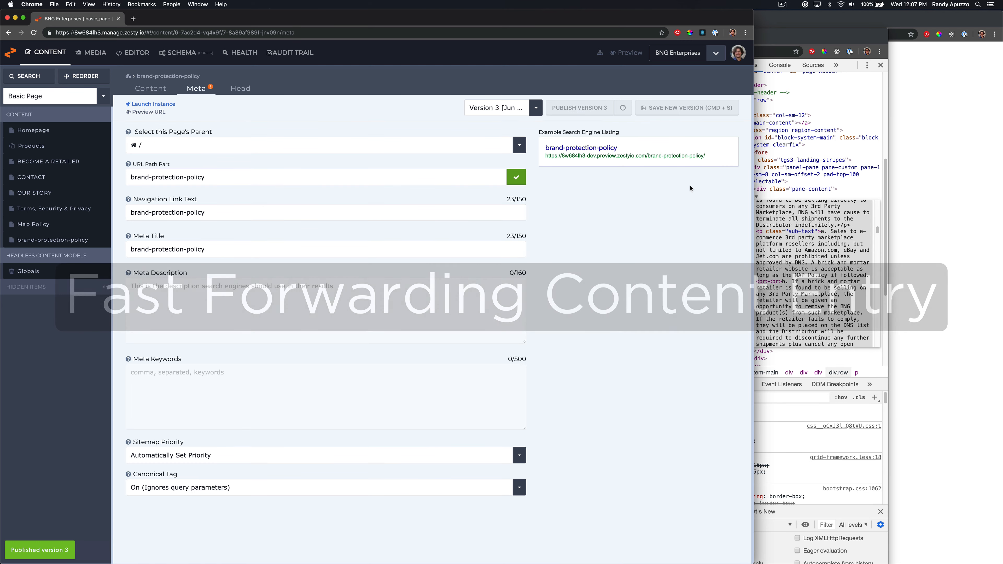
Open the item's preview URL and scroll through the rendered Brand Protection Policy page
{"action": "left_click", "coordinate": [580, 148]}
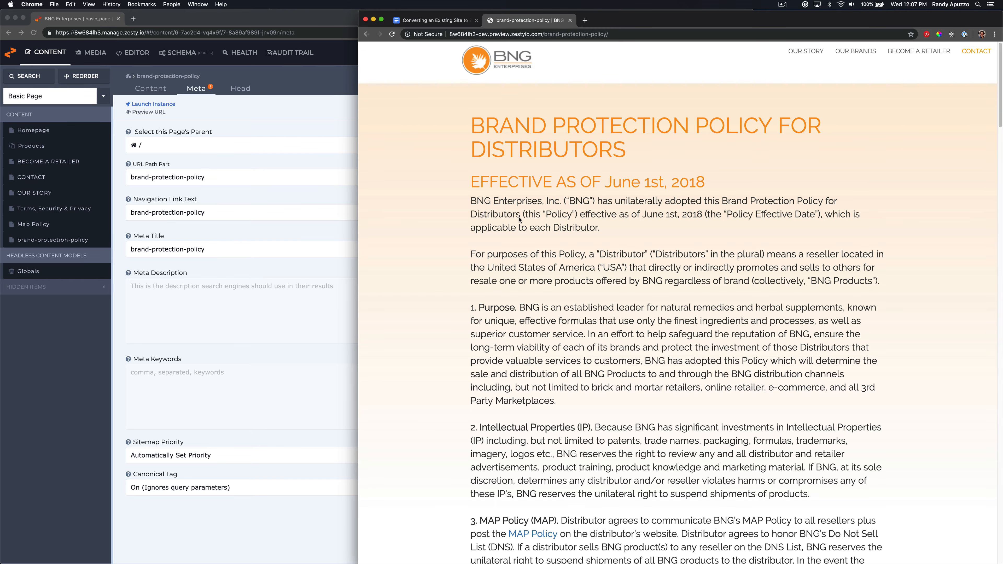
{"action": "scroll", "coordinate": [504, 226], "scroll_direction": "down", "scroll_amount": 8}
{"action": "scroll", "coordinate": [504, 225], "scroll_direction": "up", "scroll_amount": 8}
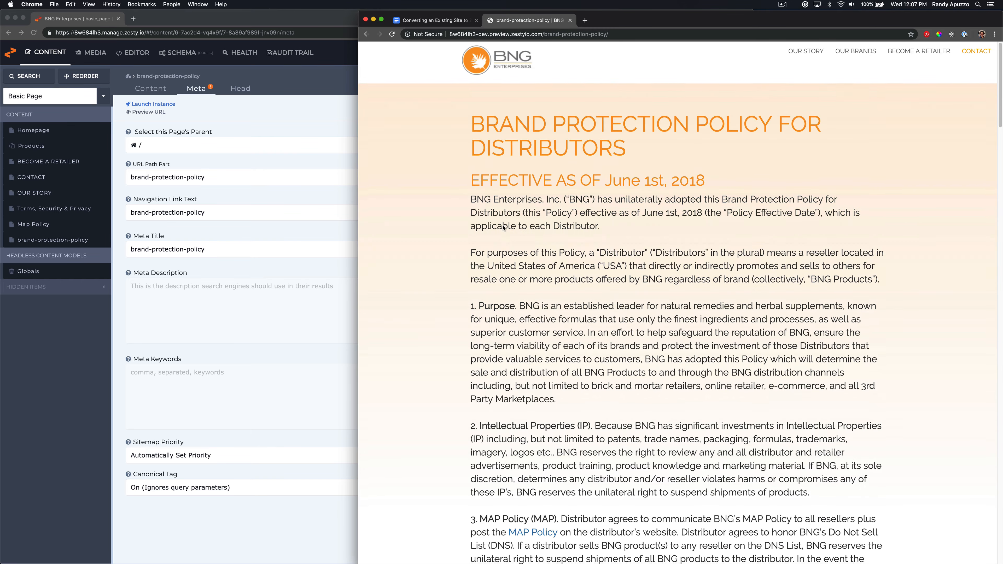
{"action": "scroll", "coordinate": [505, 233], "scroll_direction": "down", "scroll_amount": 15}
{"action": "scroll", "coordinate": [506, 237], "scroll_direction": "down", "scroll_amount": 20}
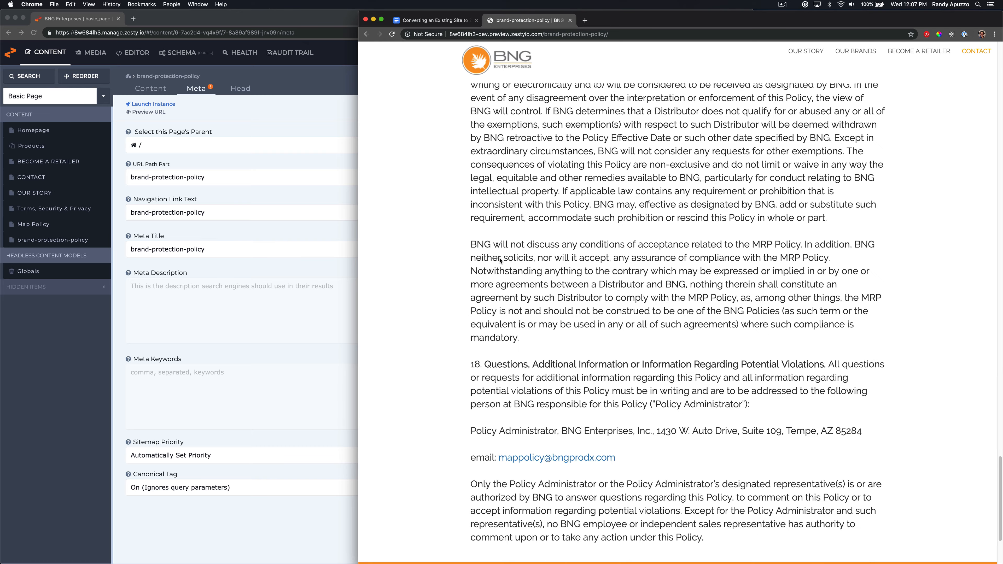
{"action": "left_click", "coordinate": [221, 184]}
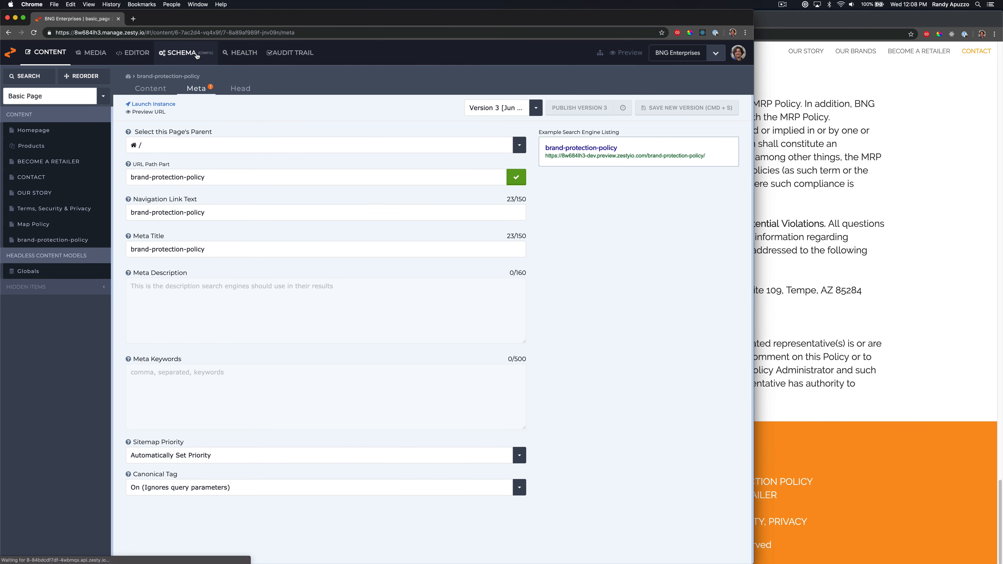
Open the _footer template in the code editor
{"action": "left_click", "coordinate": [181, 53]}
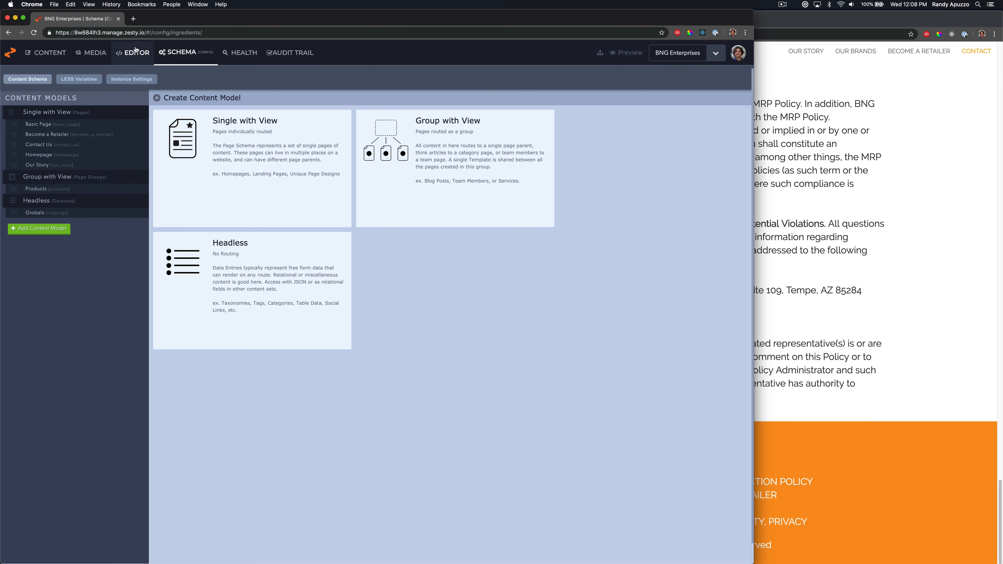
{"action": "left_click", "coordinate": [133, 52]}
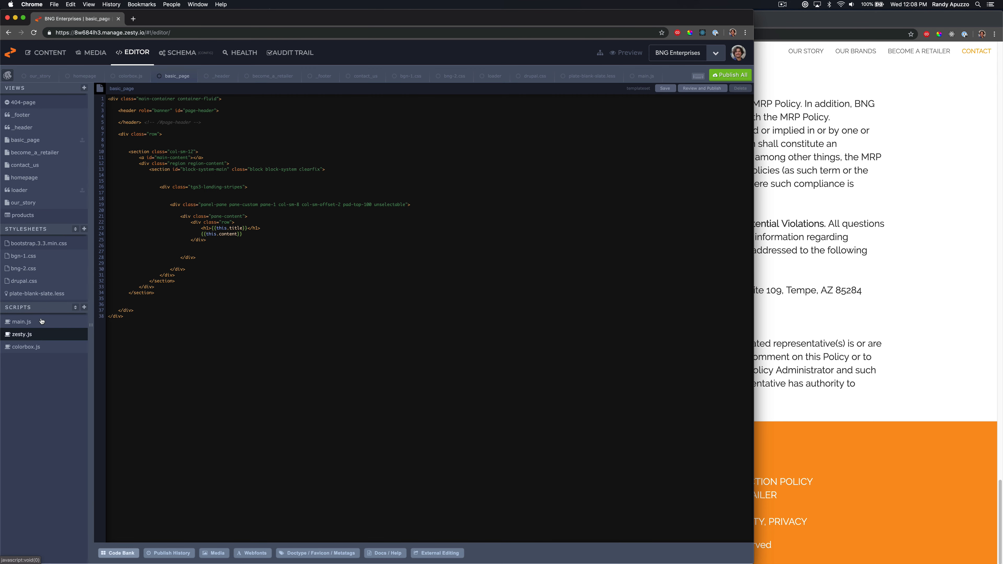
{"action": "left_click", "coordinate": [55, 119]}
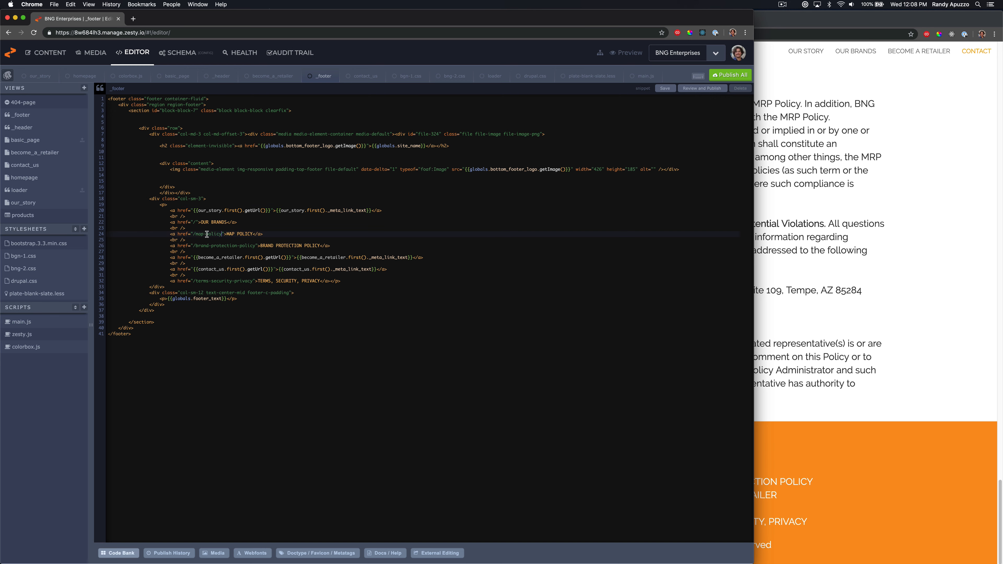
Replace the MAP POLICY link's href with the start of a {{basic_page.filter( expression
{"action": "left_click", "coordinate": [193, 235], "text": "shift"}
{"action": "type", "text": "{{b"}
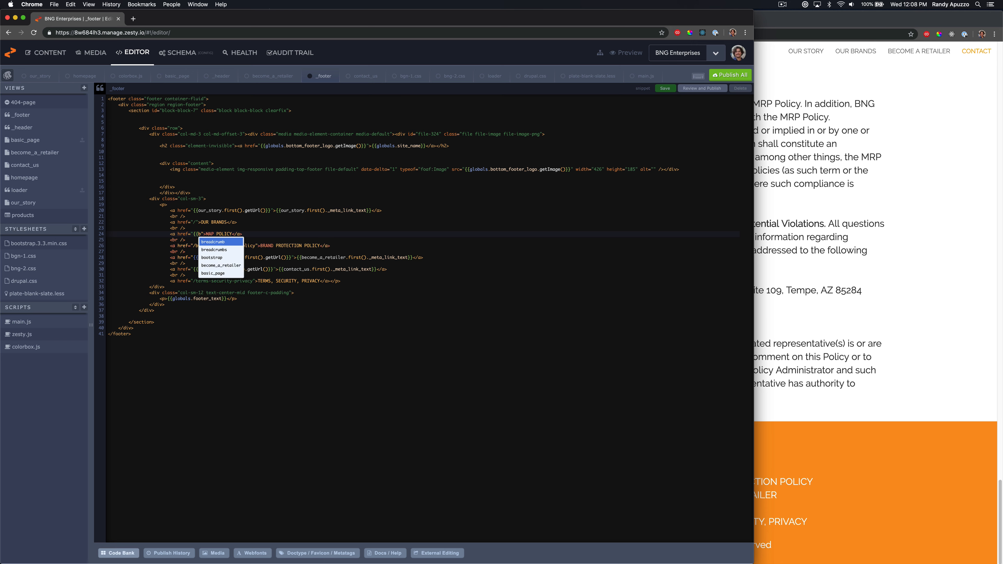
{"action": "key", "text": "Down"}
{"action": "key", "text": "Down"}
{"action": "key", "text": "Down"}
{"action": "key", "text": "Down"}
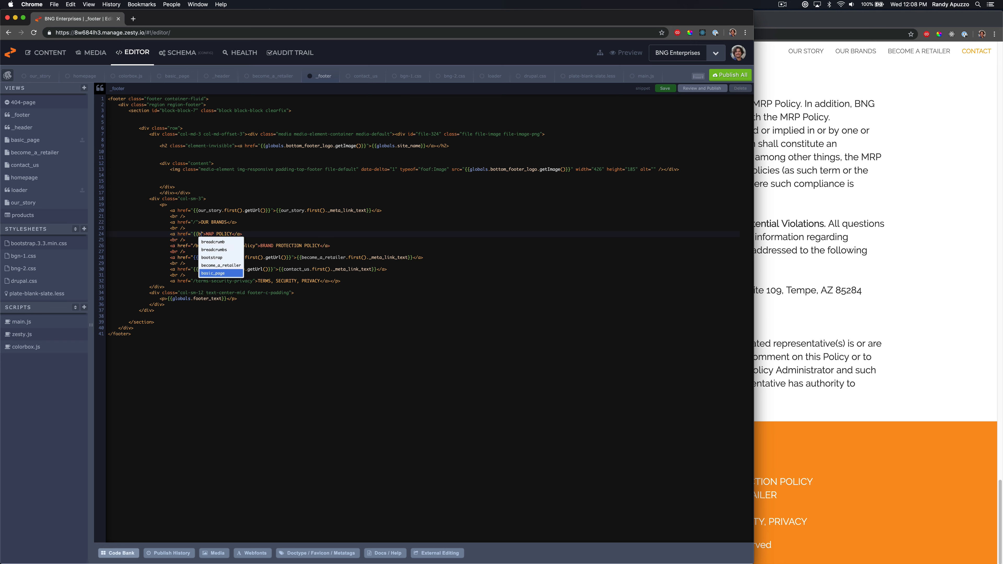
{"action": "key", "text": "Return"}
{"action": "type", "text": "."}
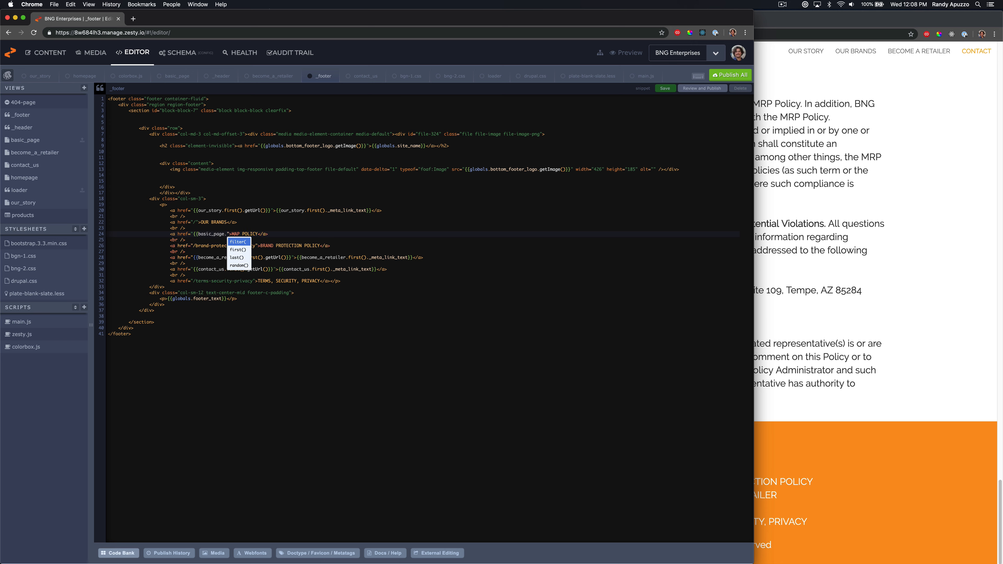
{"action": "key", "text": "Down"}
{"action": "key", "text": "Up"}
{"action": "key", "text": "Return"}
{"action": "type", "text": "'"}
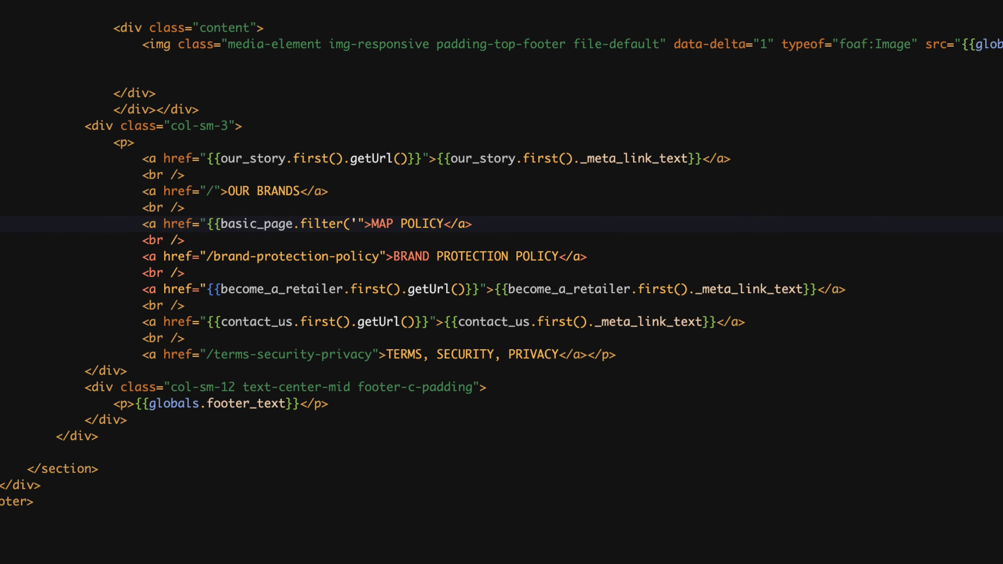
{"action": "key", "text": "BackSpace"}
{"action": "type", "text": "z."}
Complete the MAP POLICY href as {{basic_page.filter(z.path_part = 'map-policy').getUrl()}}
{"action": "key", "text": "Down"}
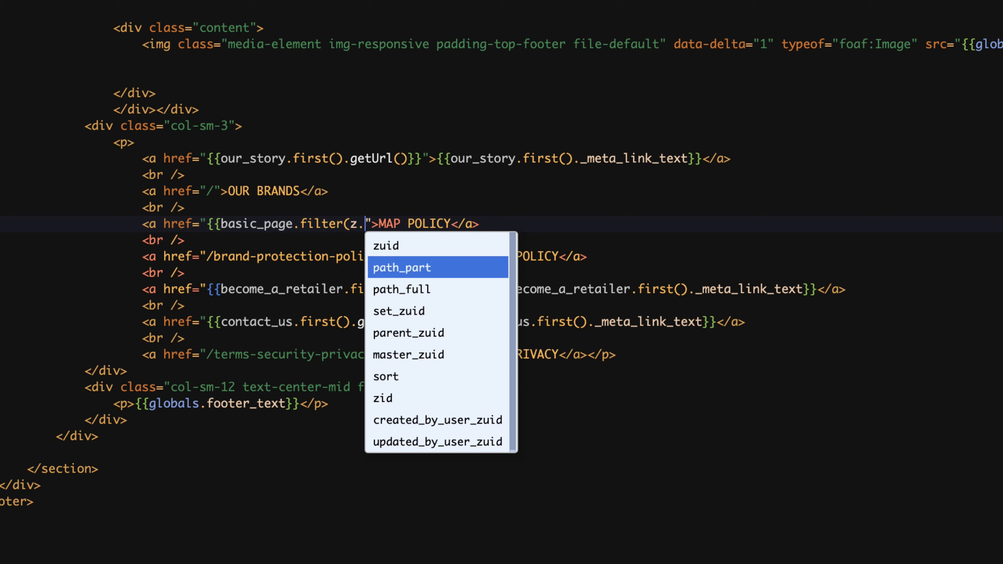
{"action": "key", "text": "Return"}
{"action": "type", "text": "=;"}
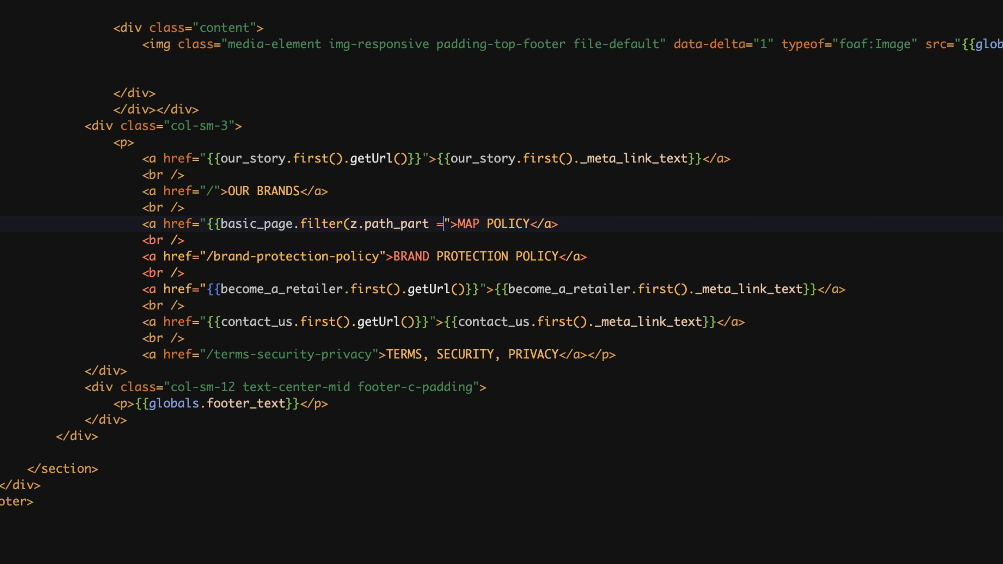
{"action": "key", "text": "BackSpace"}
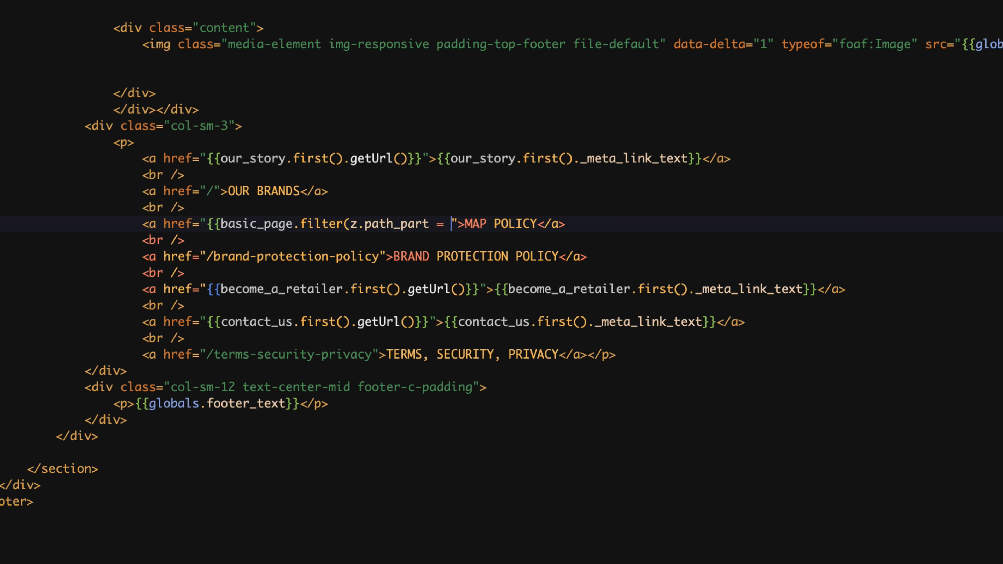
{"action": "type", "text": "'m"}
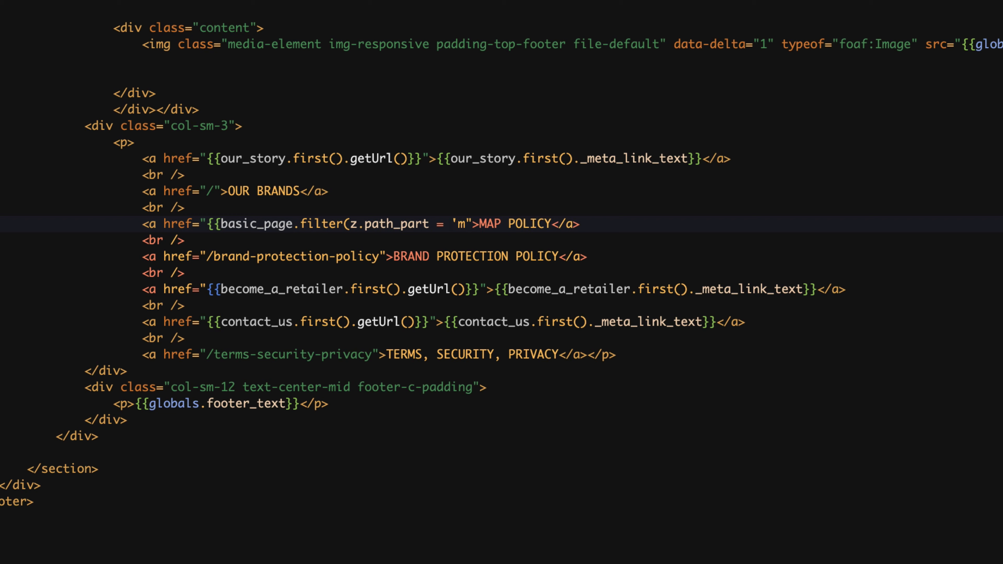
{"action": "type", "text": "ap-policy"}
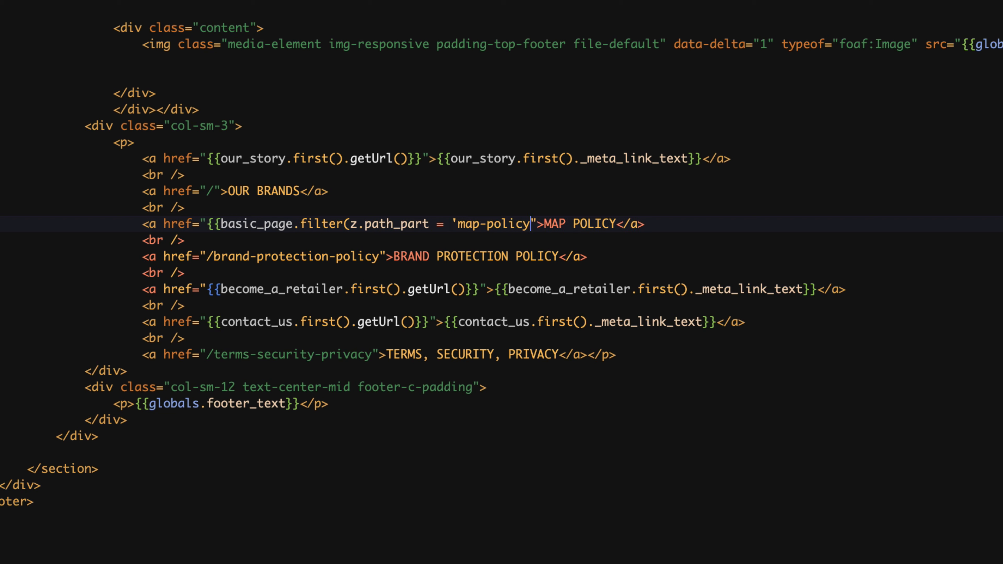
{"action": "type", "text": "')"}
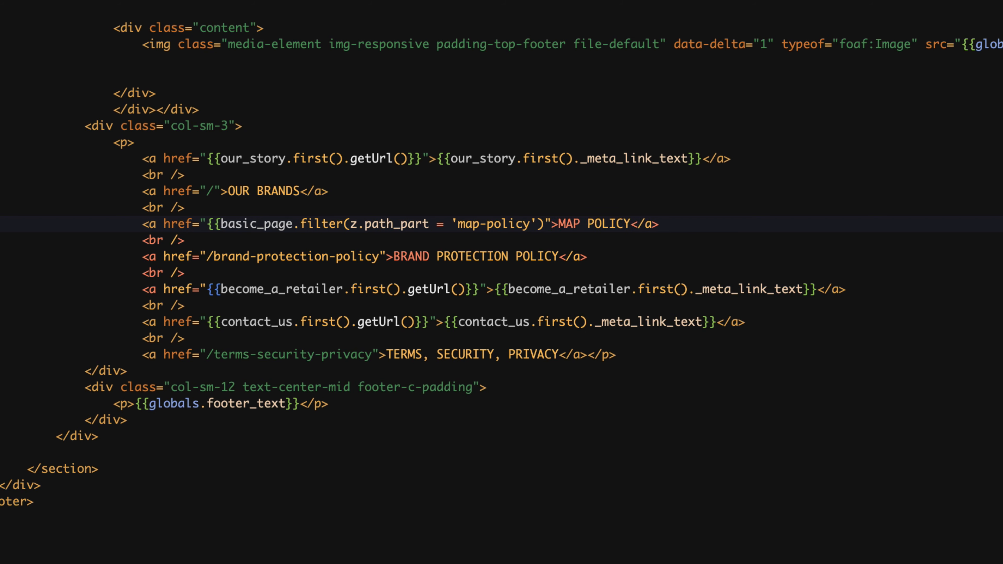
{"action": "type", "text": "."}
{"action": "key", "text": "Down"}
{"action": "key", "text": "Down"}
{"action": "key", "text": "Return"}
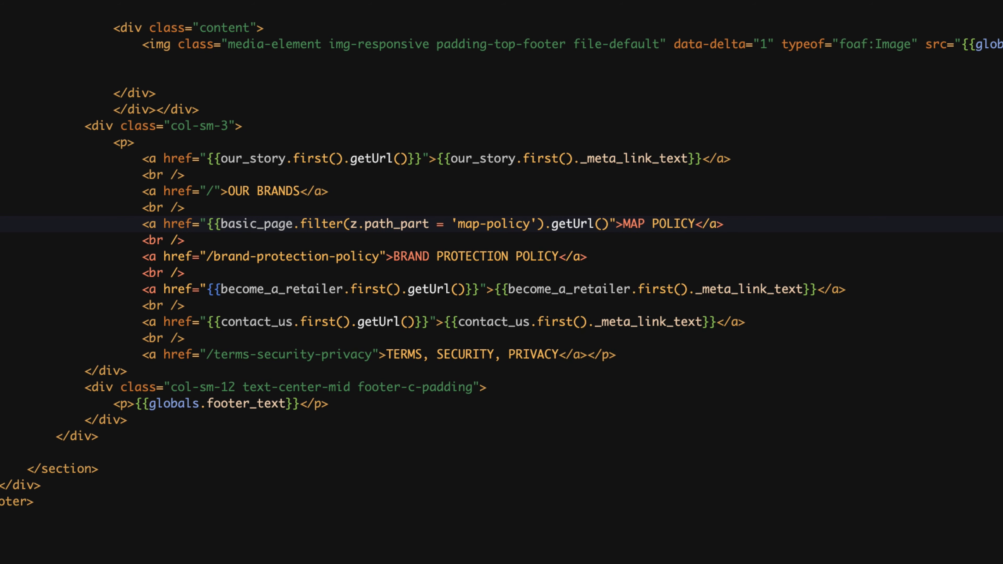
{"action": "type", "text": "}"}
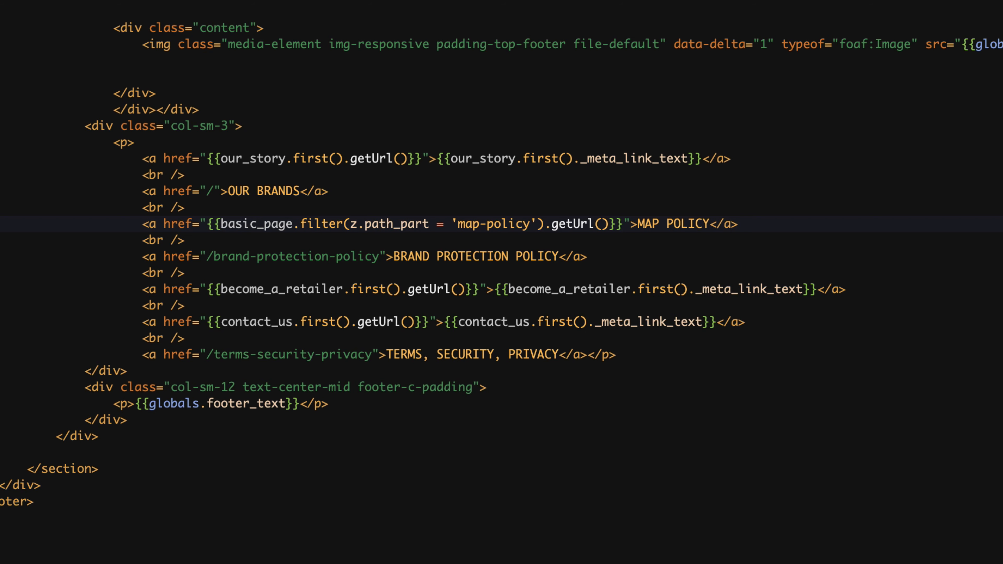
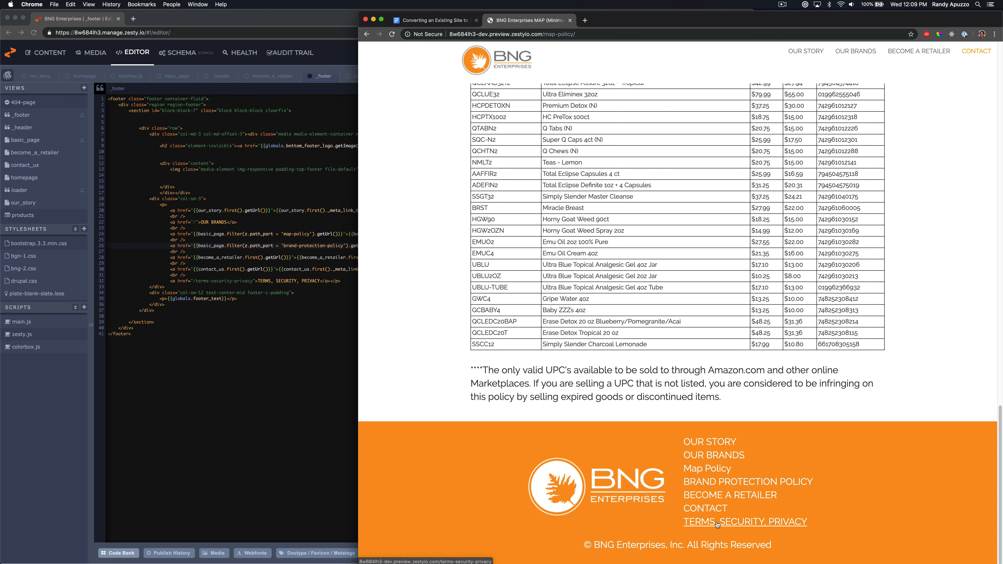
Duplicate the BRAND PROTECTION POLICY footer link line below the TERMS, SECURITY, PRIVACY link in the _footer template
{"action": "left_click", "coordinate": [290, 257]}
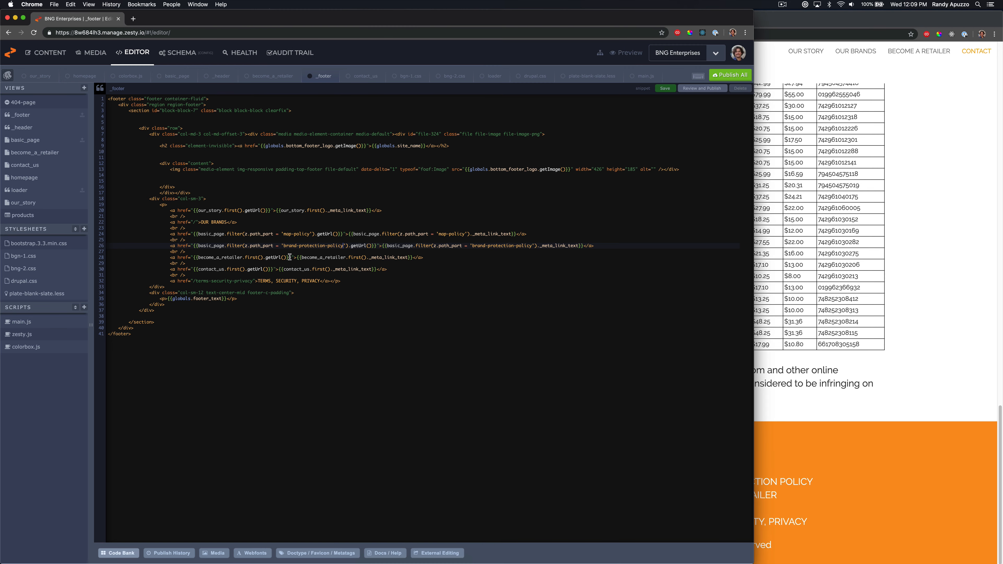
{"action": "triple_click", "coordinate": [176, 246]}
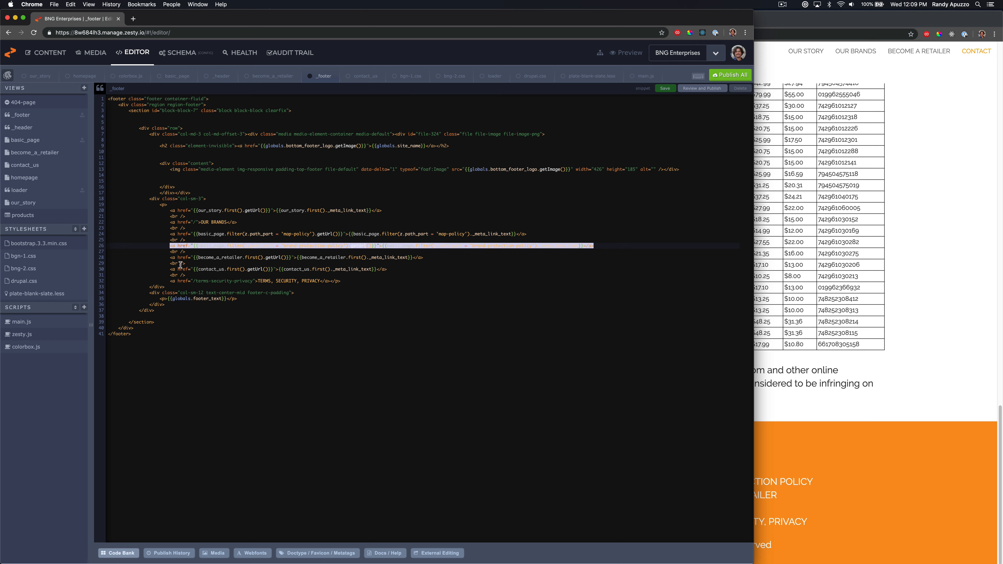
{"action": "key", "text": "super+c"}
{"action": "left_click", "coordinate": [197, 278]}
{"action": "key", "text": "Return"}
{"action": "key", "text": "super+v"}
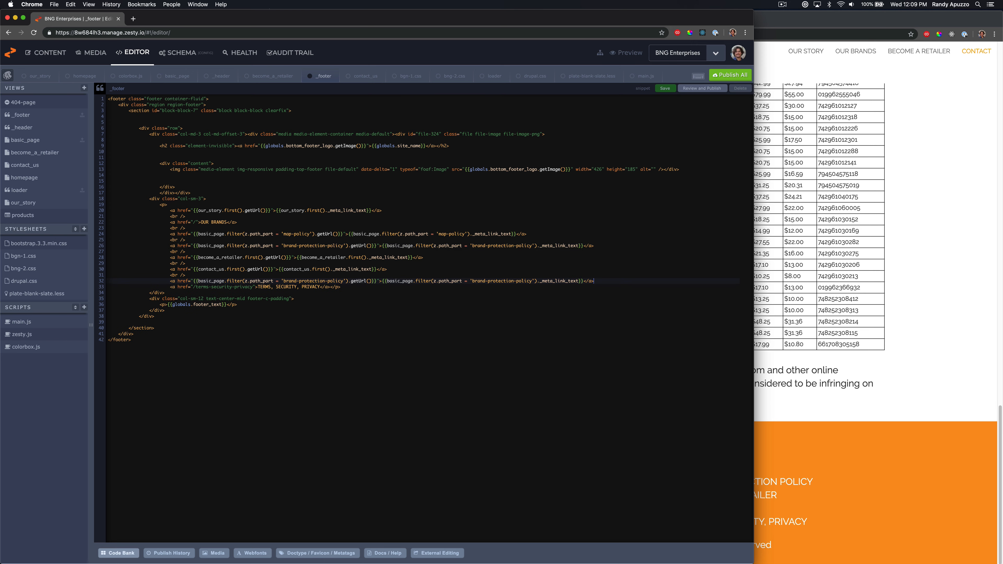
Delete the old hard-coded TERMS, SECURITY, PRIVACY link line from the footer template
{"action": "left_click_drag", "start_coordinate": [198, 288], "coordinate": [249, 288]}
{"action": "key", "text": "BackSpace"}
{"action": "key", "text": "BackSpace"}
{"action": "key", "text": "super+shift+Right"}
{"action": "key", "text": "BackSpace"}
{"action": "key", "text": "BackSpace"}
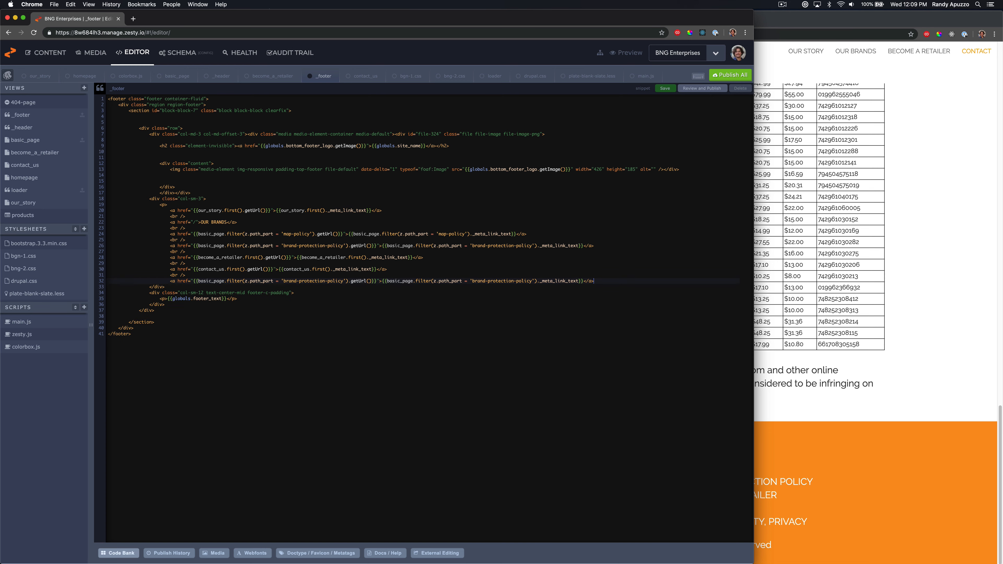
Change both path_part filters in the new footer link to 'terms-security-privacy' and save the template
{"action": "left_click_drag", "start_coordinate": [283, 280], "coordinate": [341, 281]}
{"action": "key", "text": "super+v"}
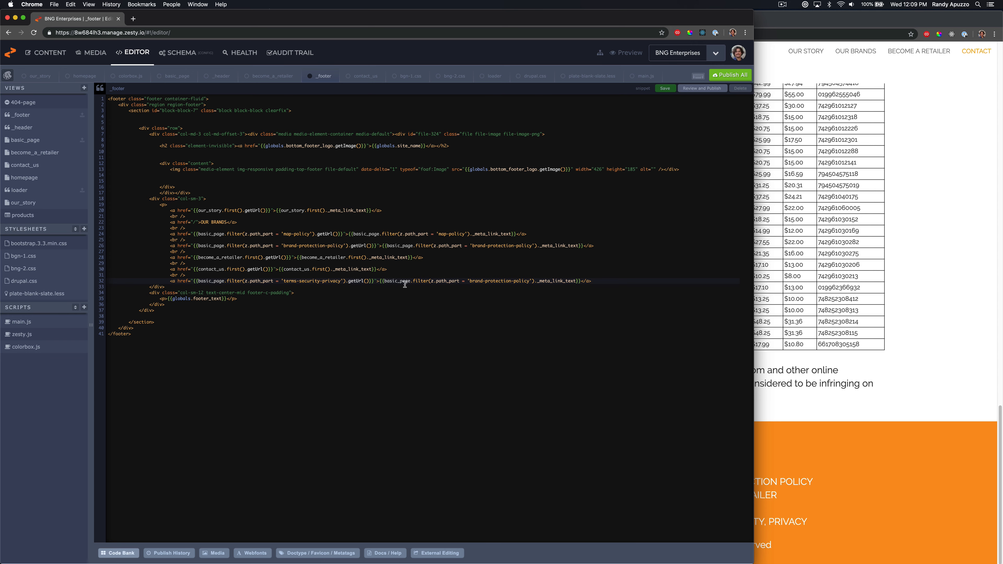
{"action": "left_click_drag", "start_coordinate": [470, 279], "coordinate": [529, 281]}
{"action": "key", "text": "super+v"}
{"action": "key", "text": "super+s"}
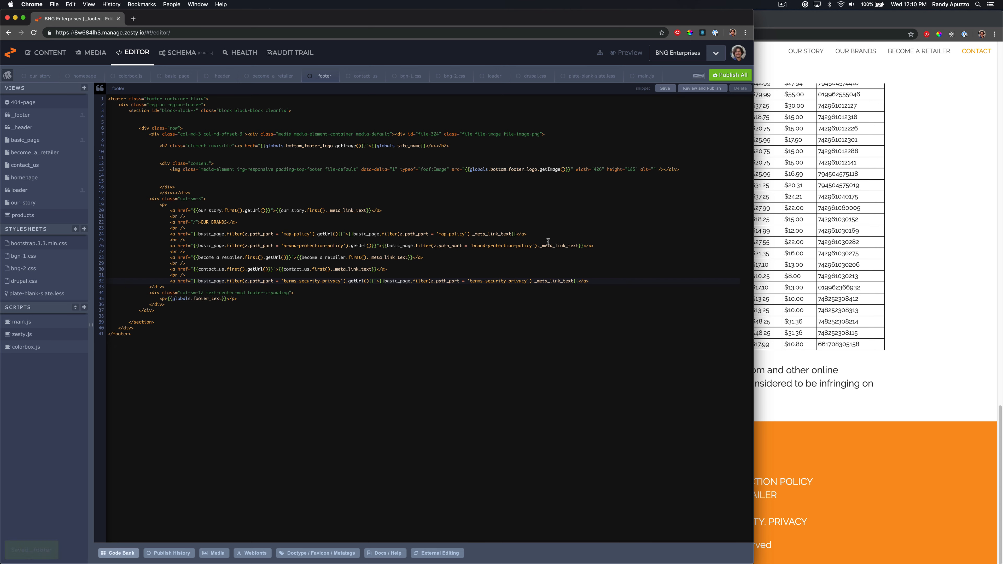
Publish all changes and reload the site preview to check the footer links
{"action": "left_click", "coordinate": [730, 76]}
{"action": "left_click", "coordinate": [324, 317]}
{"action": "left_click", "coordinate": [952, 289]}
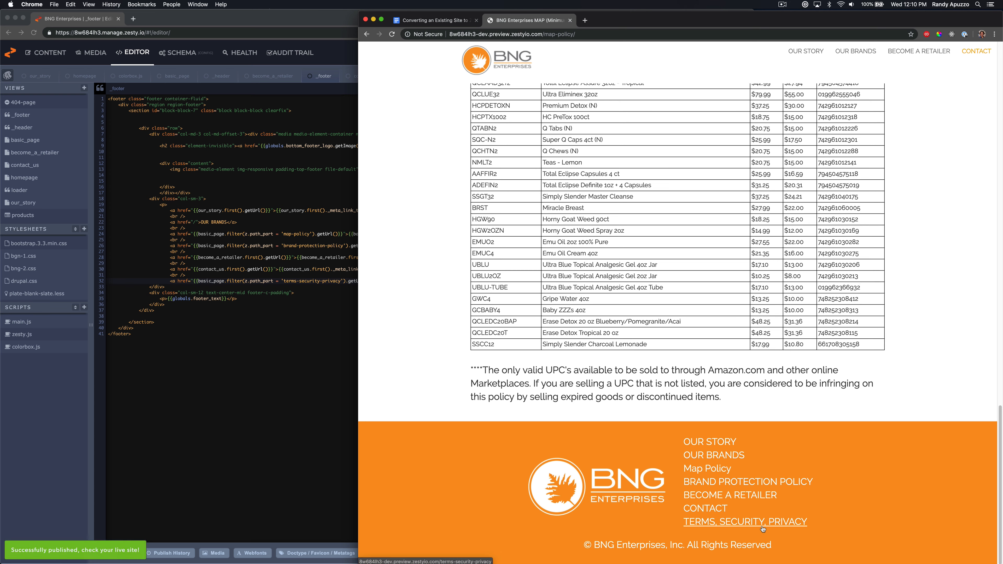
{"action": "left_click", "coordinate": [730, 459]}
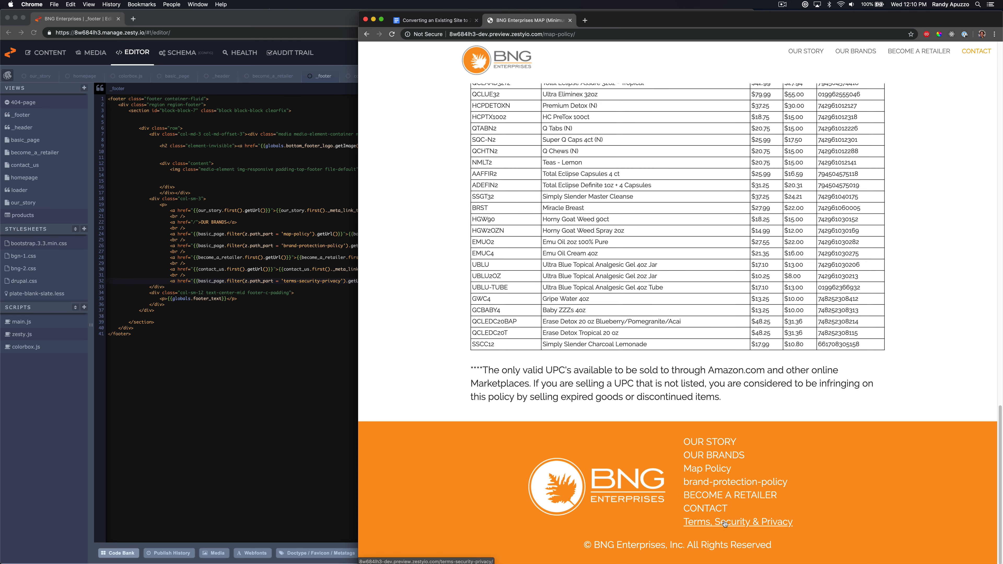
Open the brand-protection-policy content item
{"action": "left_click", "coordinate": [260, 276]}
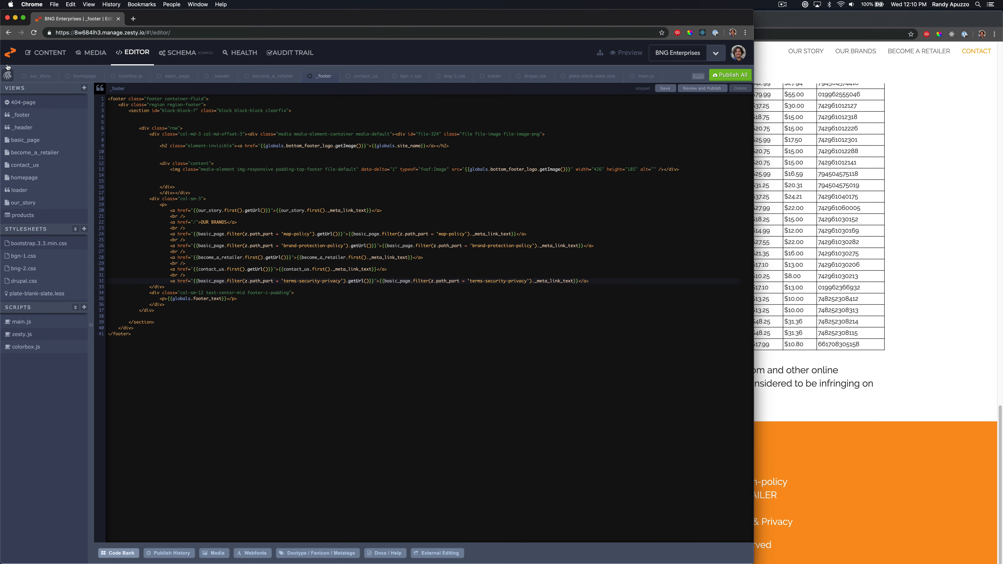
{"action": "left_click", "coordinate": [38, 55]}
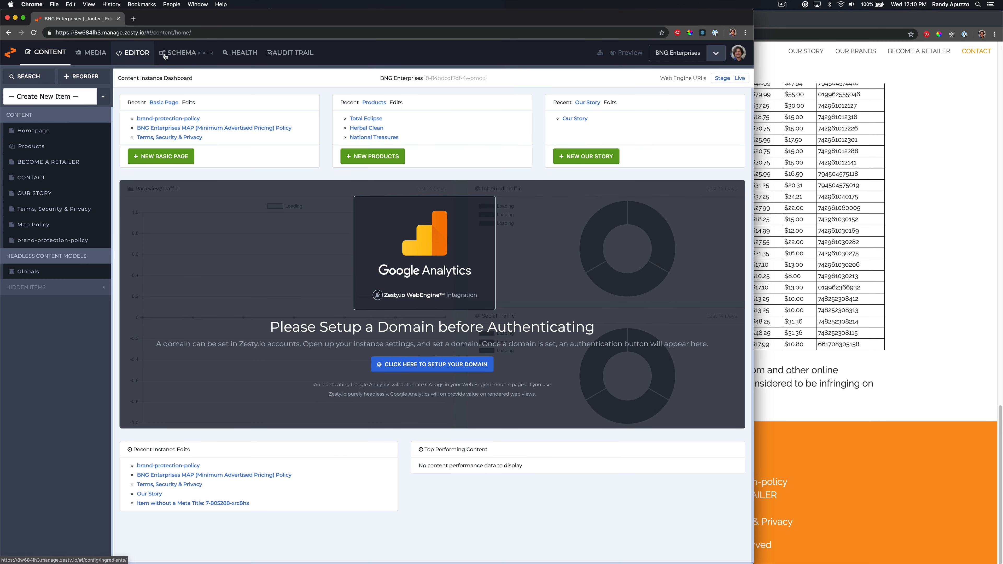
{"action": "left_click", "coordinate": [54, 240]}
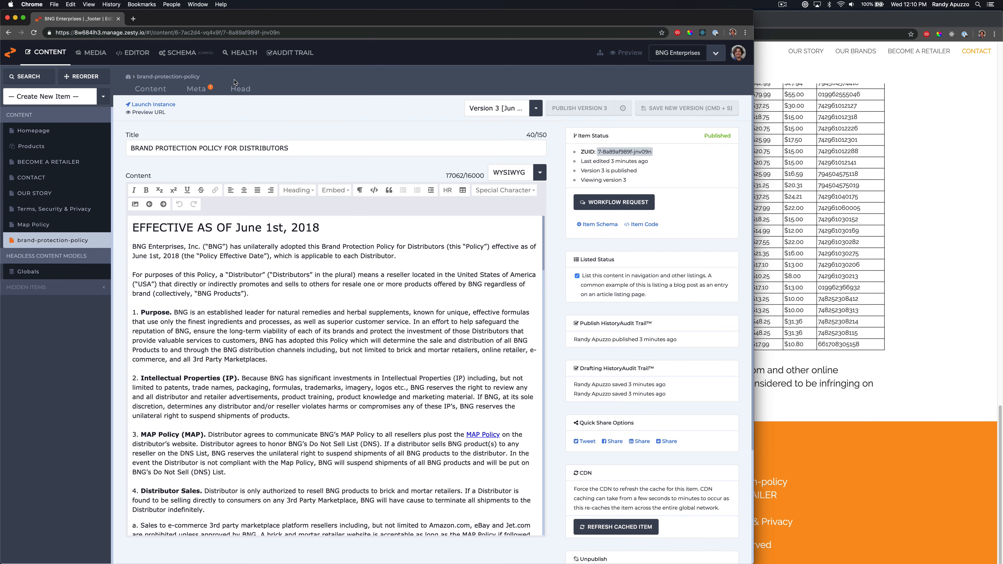
Copy the policy's opening paragraph into the item's Meta Description field
{"action": "left_click", "coordinate": [196, 89]}
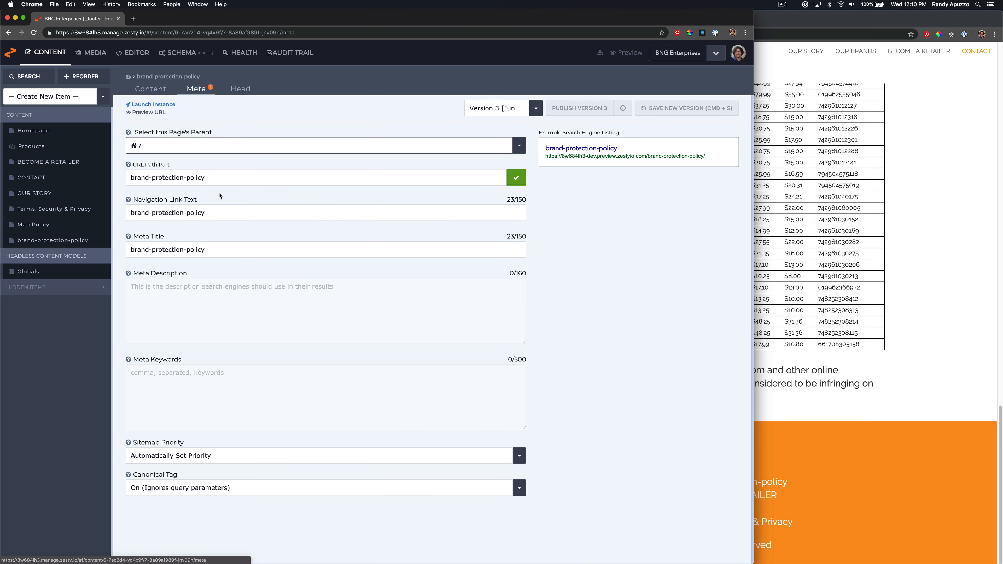
{"action": "left_click", "coordinate": [154, 90]}
{"action": "left_click_drag", "start_coordinate": [396, 256], "coordinate": [126, 250]}
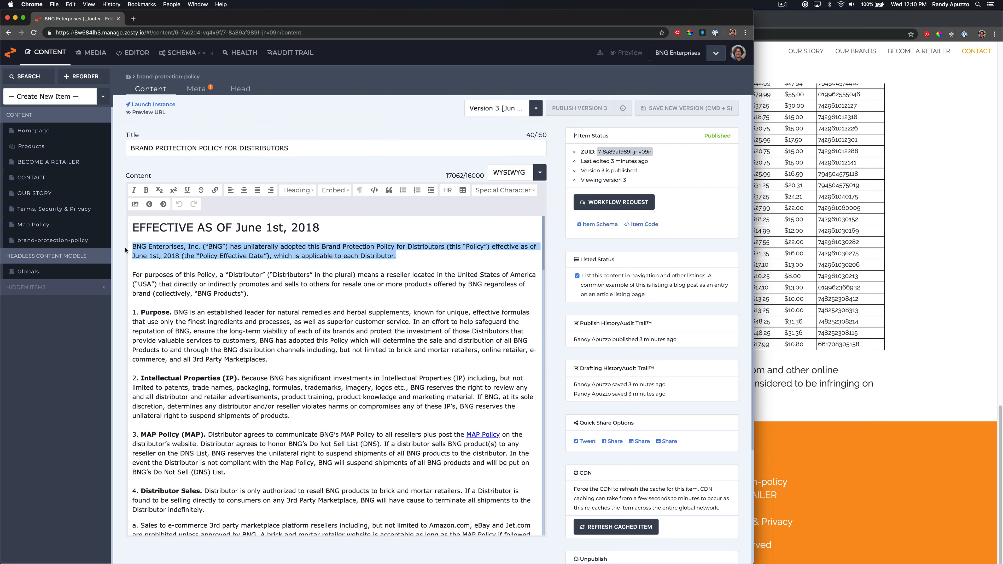
{"action": "left_click", "coordinate": [195, 89]}
{"action": "left_click", "coordinate": [181, 297]}
{"action": "key", "text": "super+v"}
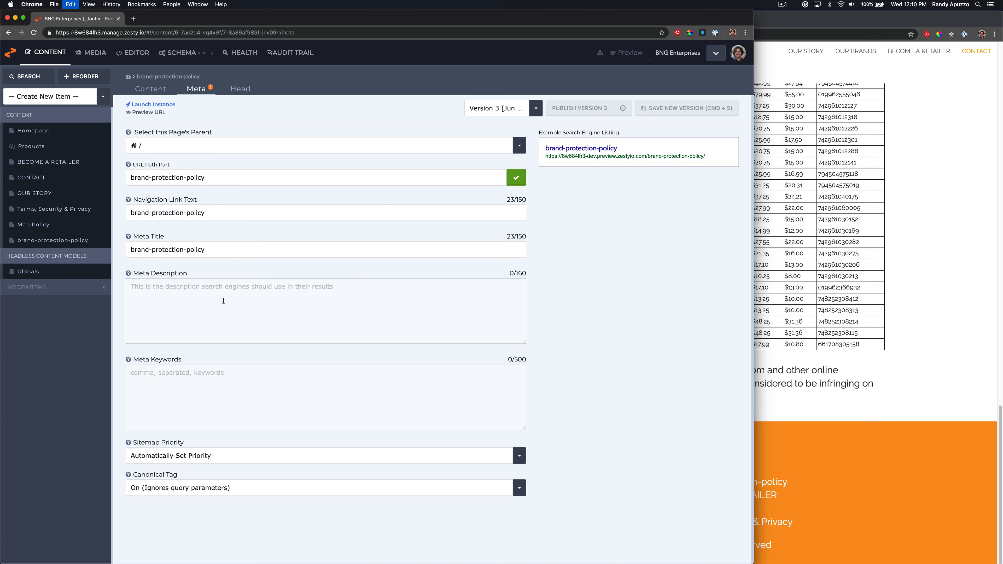
Set the item's Meta Title to BRAND PROTECTION POLICY
{"action": "left_click", "coordinate": [222, 250]}
{"action": "left_click_drag", "start_coordinate": [150, 237], "coordinate": [142, 239]}
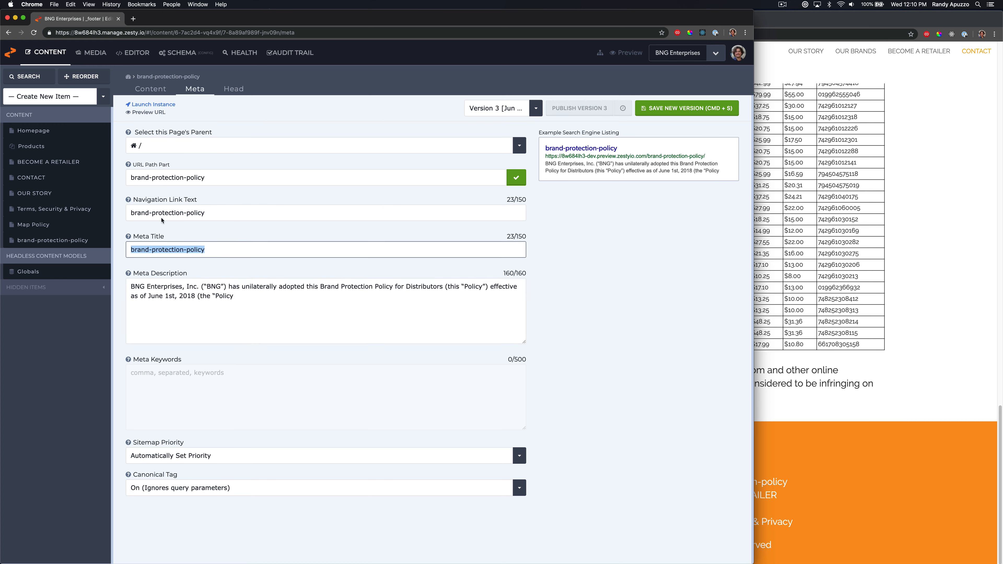
{"action": "type", "text": "B"}
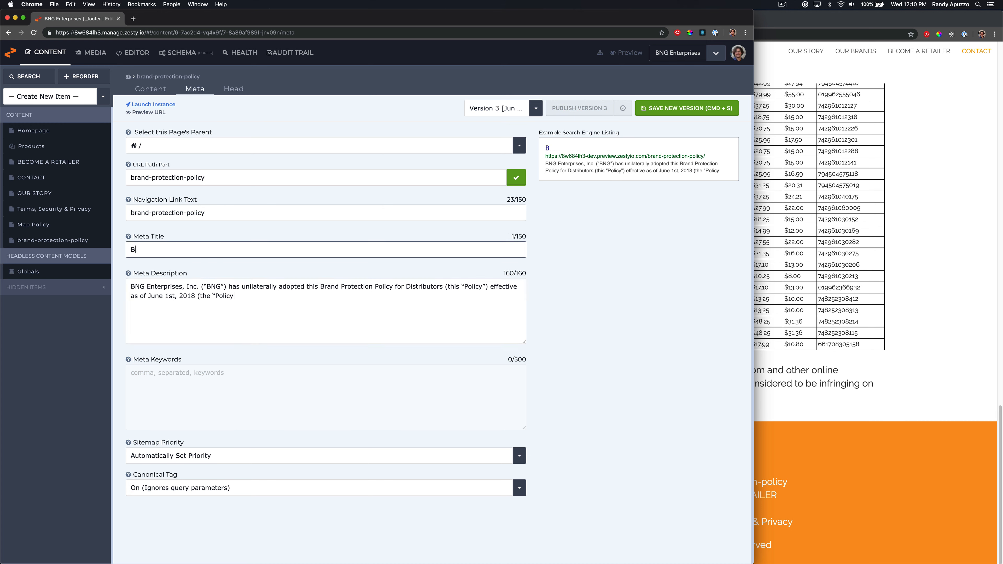
{"action": "type", "text": "RAND PROTECTION POLOC"}
{"action": "key", "text": "BackSpace"}
{"action": "key", "text": "BackSpace"}
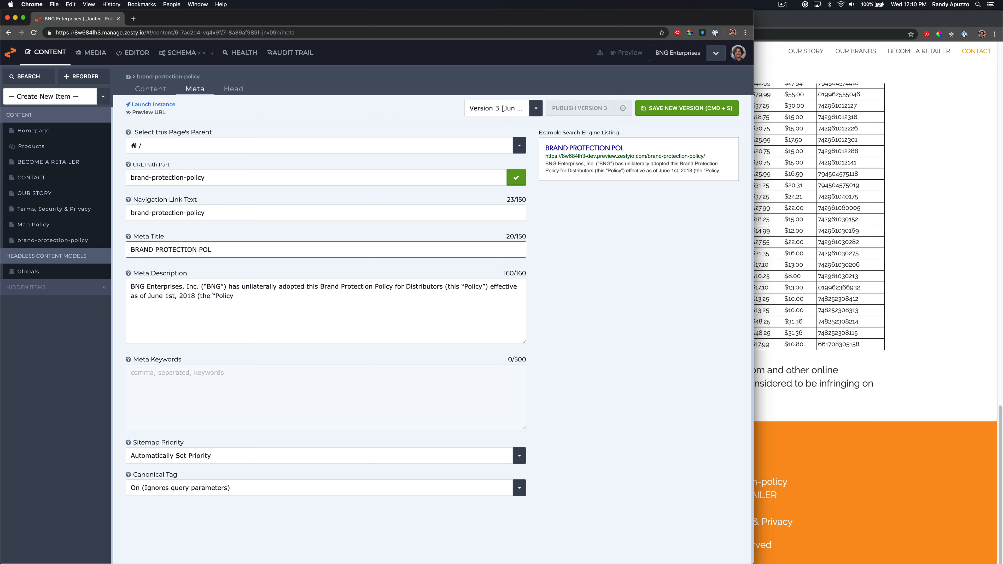
{"action": "type", "text": "ICY"}
Try to save the item and reload the site preview
{"action": "left_click", "coordinate": [801, 358]}
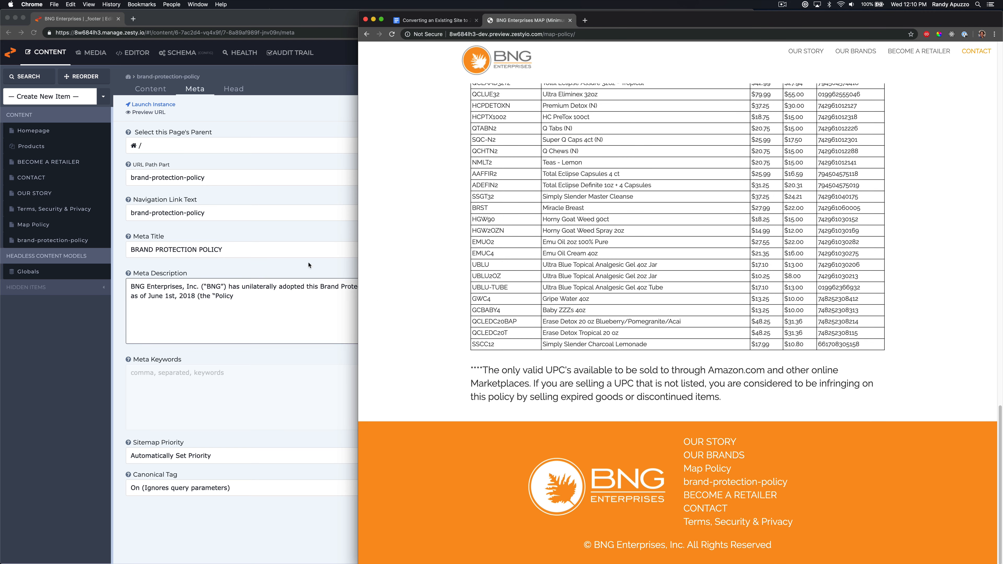
{"action": "left_click", "coordinate": [280, 249]}
{"action": "key", "text": "super+s"}
{"action": "left_click", "coordinate": [849, 385]}
{"action": "key", "text": "super+r"}
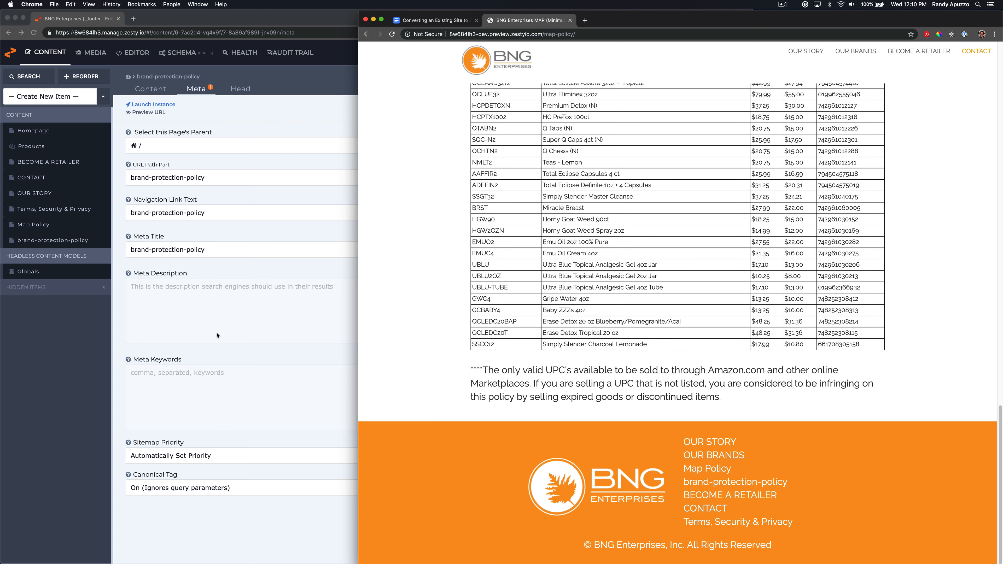
Replace the item's Meta Title with BRAND PROTECTION POLICY
{"action": "left_click", "coordinate": [210, 250]}
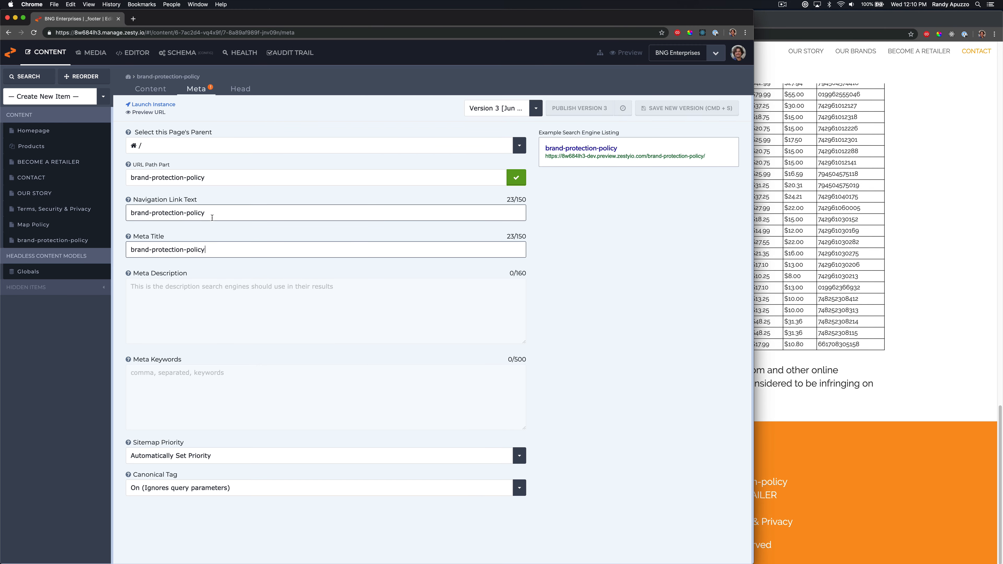
{"action": "left_click_drag", "start_coordinate": [217, 253], "coordinate": [103, 229]}
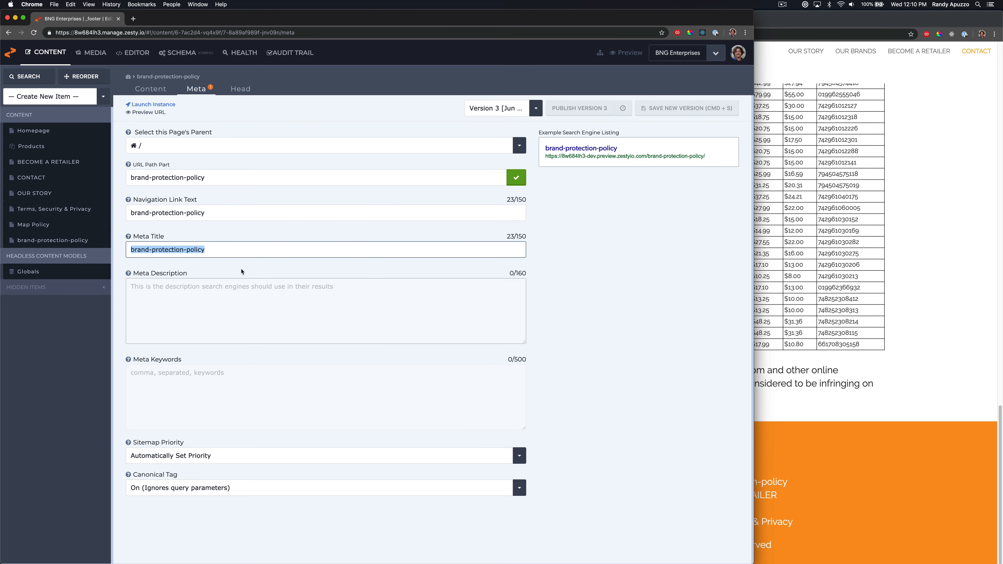
{"action": "left_click", "coordinate": [151, 88]}
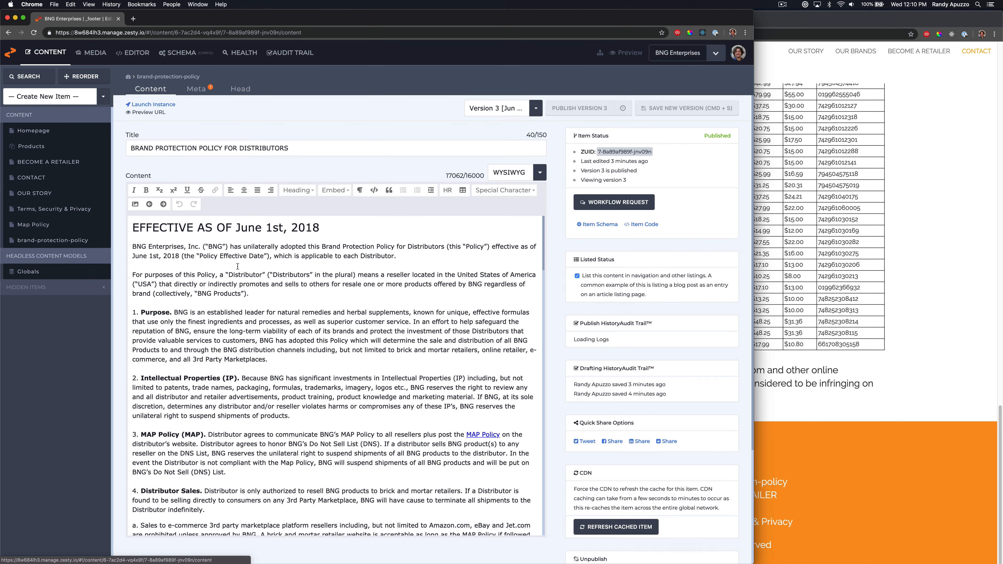
{"action": "scroll", "coordinate": [300, 408], "scroll_direction": "down", "scroll_amount": 20}
{"action": "scroll", "coordinate": [299, 408], "scroll_direction": "down", "scroll_amount": 15}
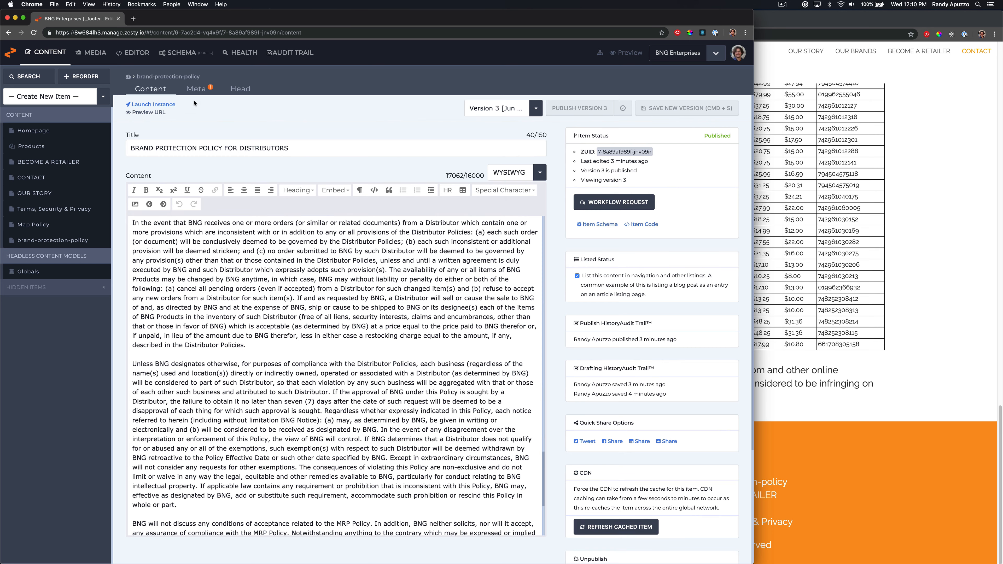
{"action": "left_click", "coordinate": [196, 89]}
{"action": "left_click_drag", "start_coordinate": [222, 252], "coordinate": [137, 231]}
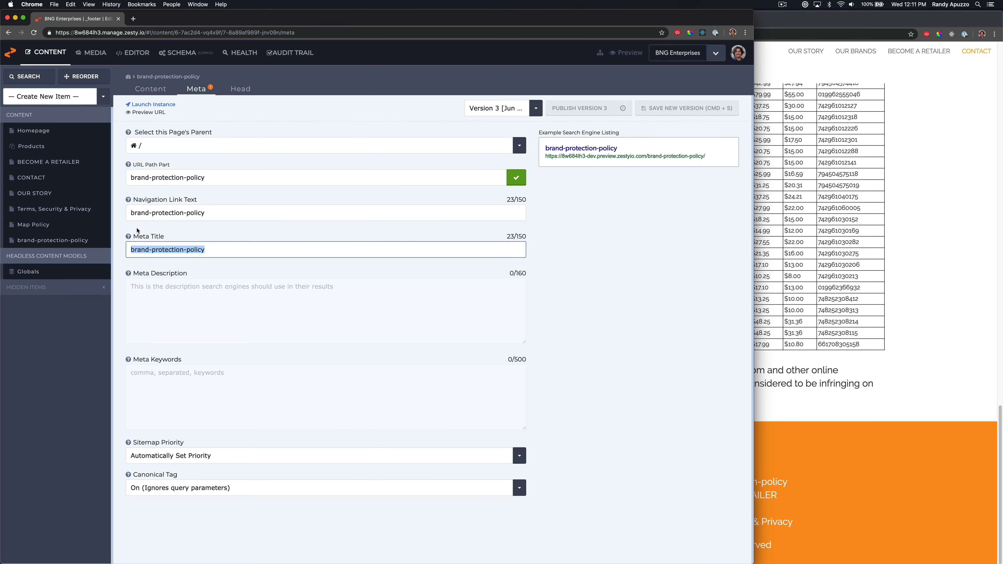
{"action": "type", "text": "BR"}
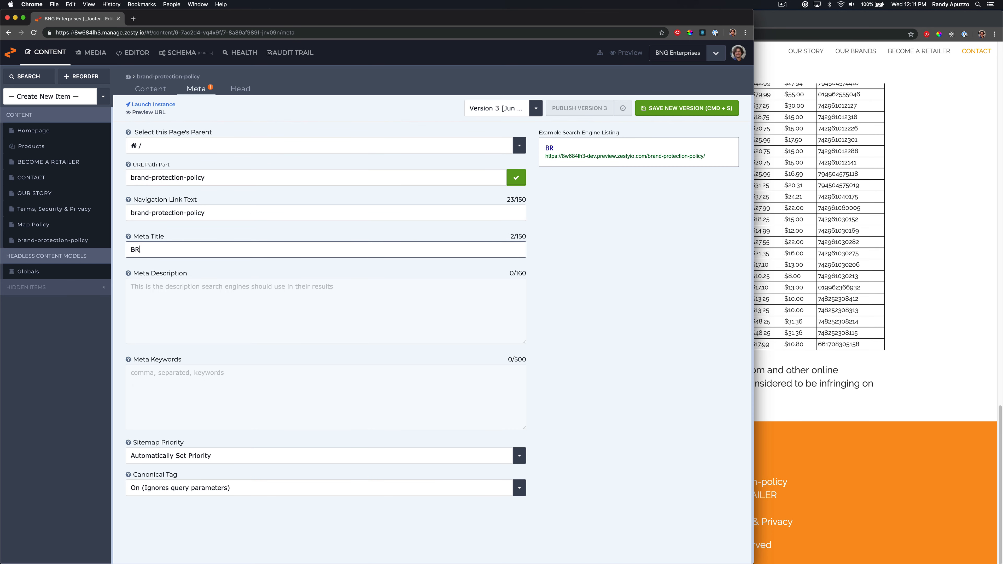
{"action": "type", "text": "AND PROTECTION POLICY"}
{"action": "key", "text": "BackSpace"}
{"action": "key", "text": "BackSpace"}
{"action": "key", "text": "BackSpace"}
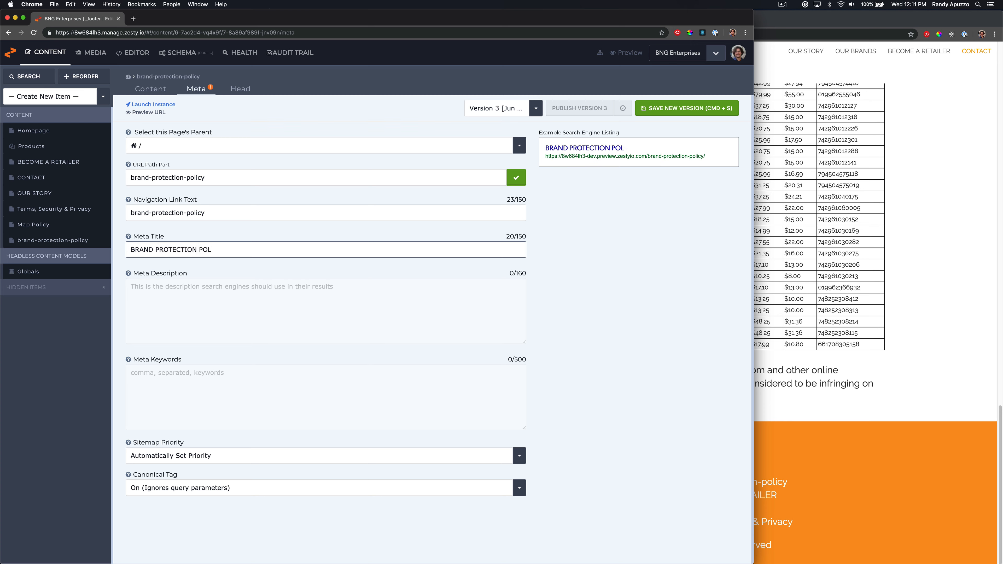
{"action": "type", "text": "ICY"}
Save a new version of the item and reload the site preview
{"action": "key", "text": "super+a"}
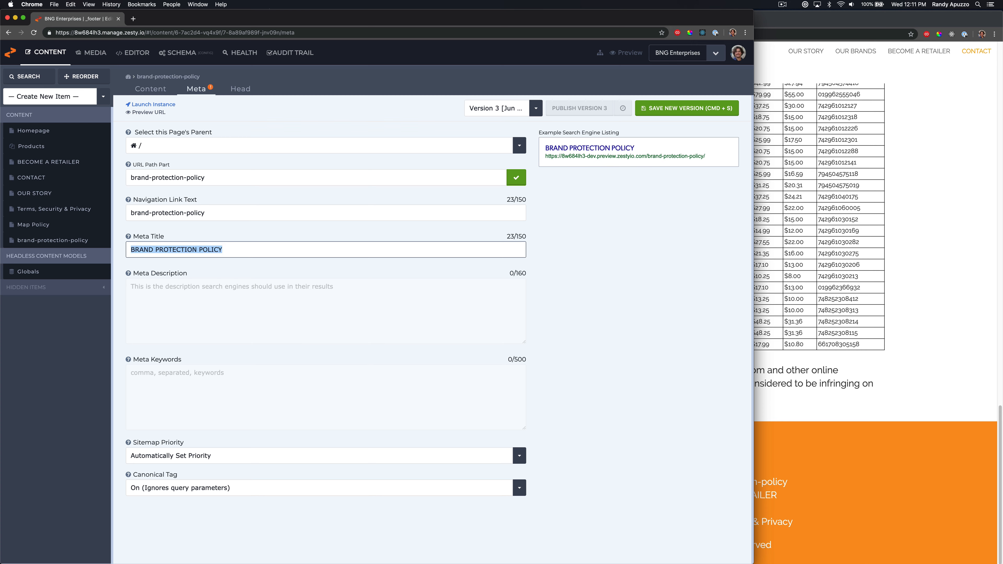
{"action": "left_click", "coordinate": [660, 116]}
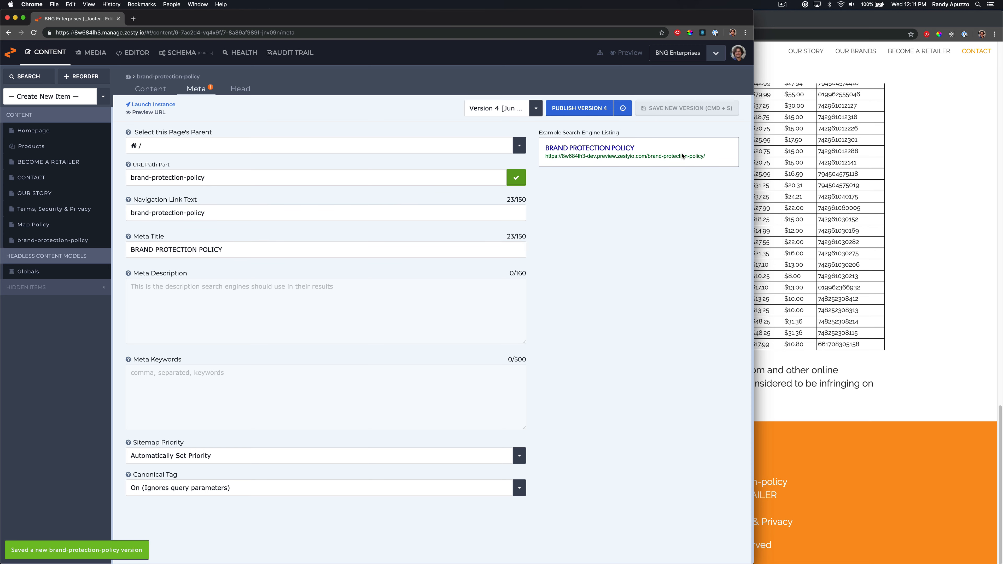
{"action": "left_click", "coordinate": [821, 331]}
{"action": "key", "text": "super+r"}
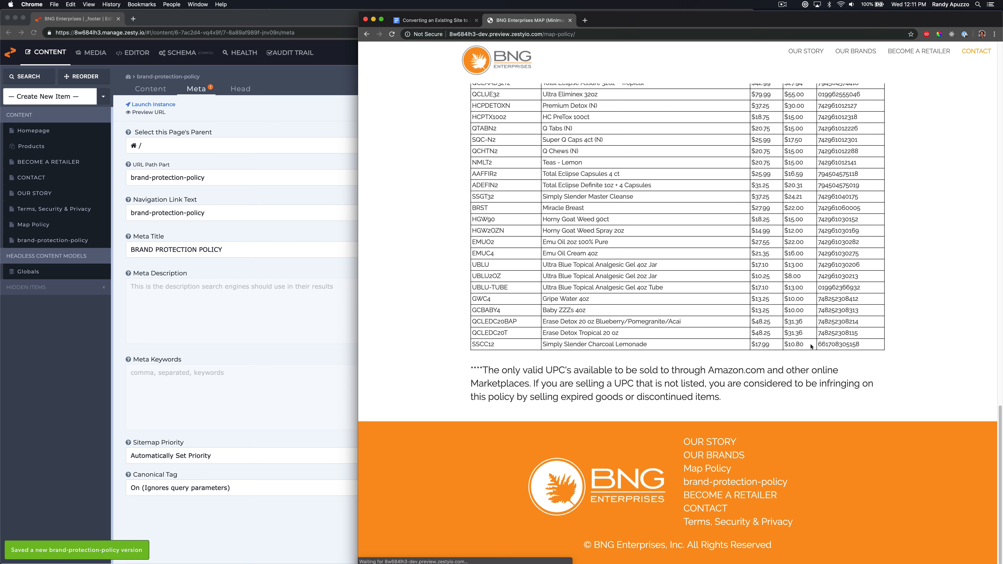
{"action": "key", "text": "super+r"}
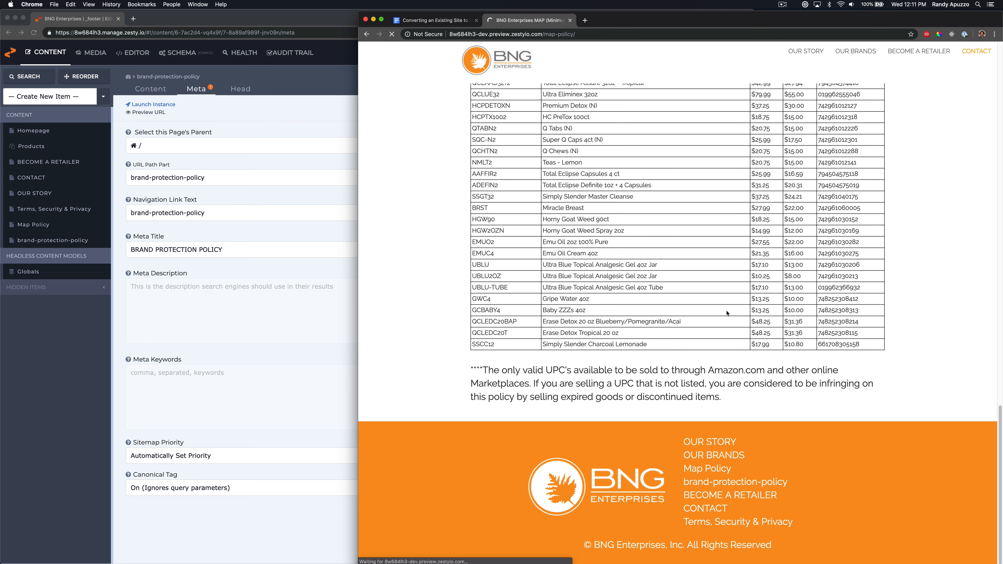
Copy the Meta Title into the Navigation Link Text field and save a new version
{"action": "left_click", "coordinate": [302, 281]}
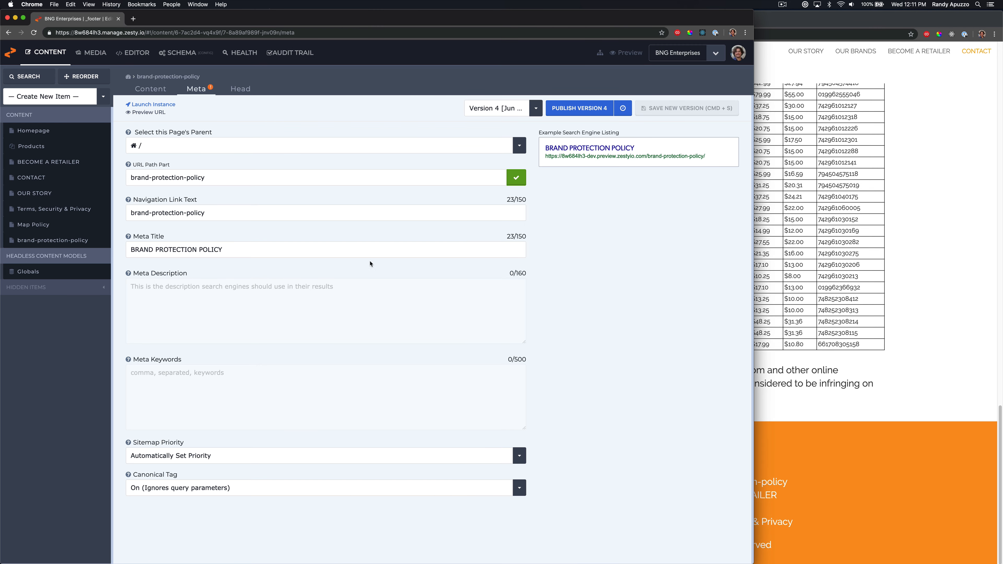
{"action": "left_click", "coordinate": [354, 253]}
{"action": "double_click", "coordinate": [237, 256]}
{"action": "triple_click", "coordinate": [249, 254]}
{"action": "key", "text": "super+c"}
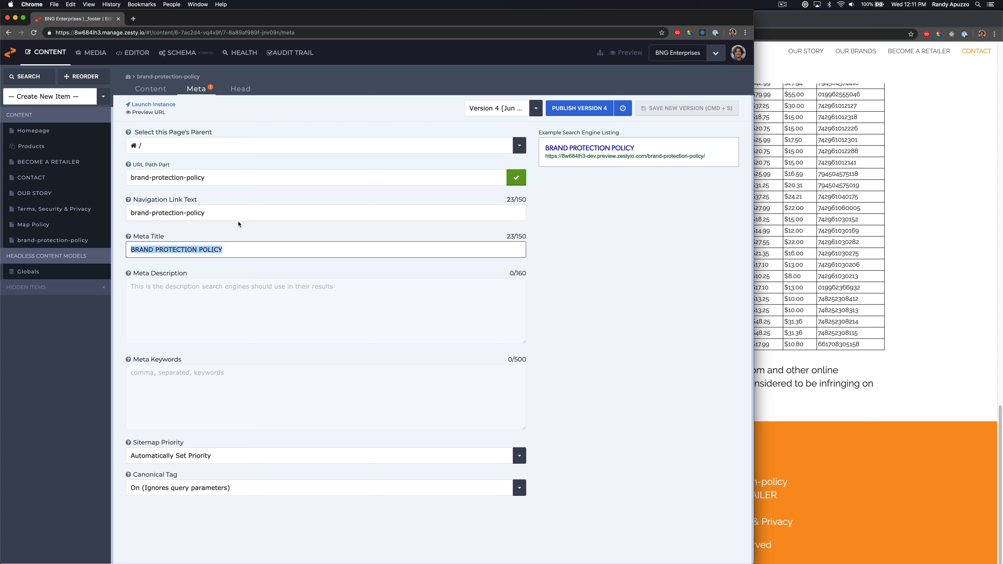
{"action": "triple_click", "coordinate": [237, 215]}
{"action": "key", "text": "super+v"}
{"action": "key", "text": "super+s"}
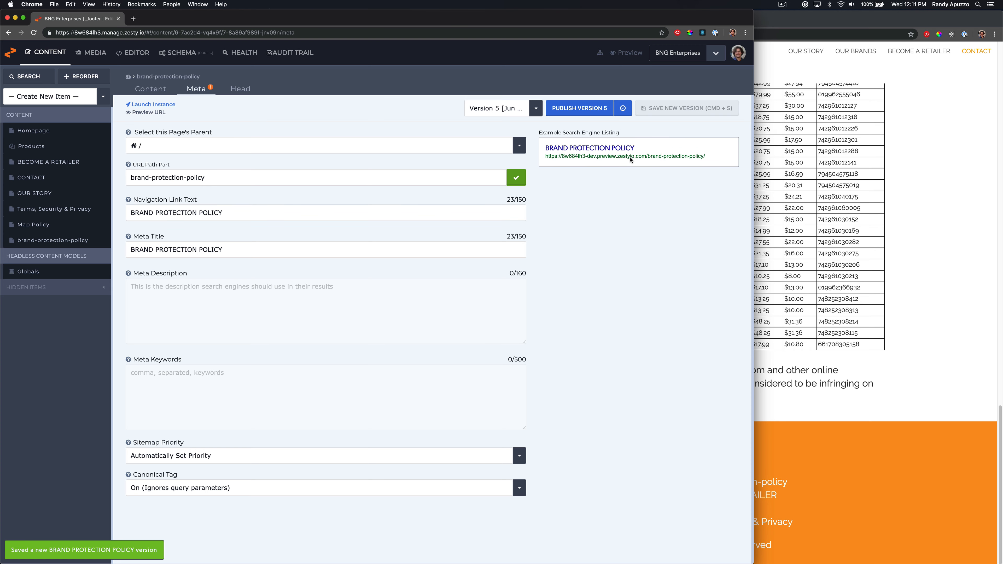
Reload the site preview to check the footer, then return to the item's Content tab
{"action": "left_click", "coordinate": [922, 466]}
{"action": "key", "text": "super+r"}
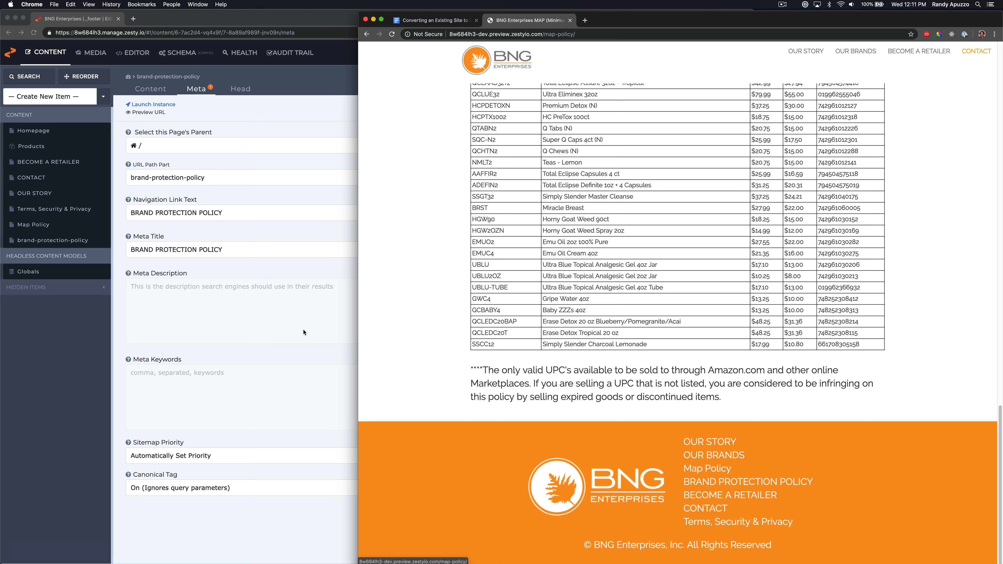
{"action": "left_click", "coordinate": [330, 271]}
{"action": "left_click", "coordinate": [151, 89]}
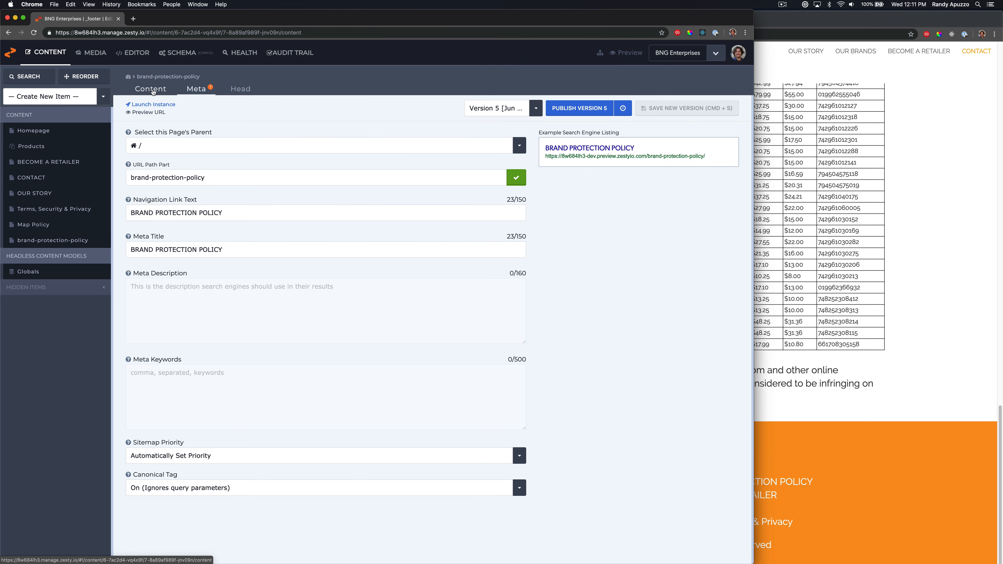
Copy the opening sentence of the Purpose paragraph into the item's Meta Description field
{"action": "left_click", "coordinate": [228, 255]}
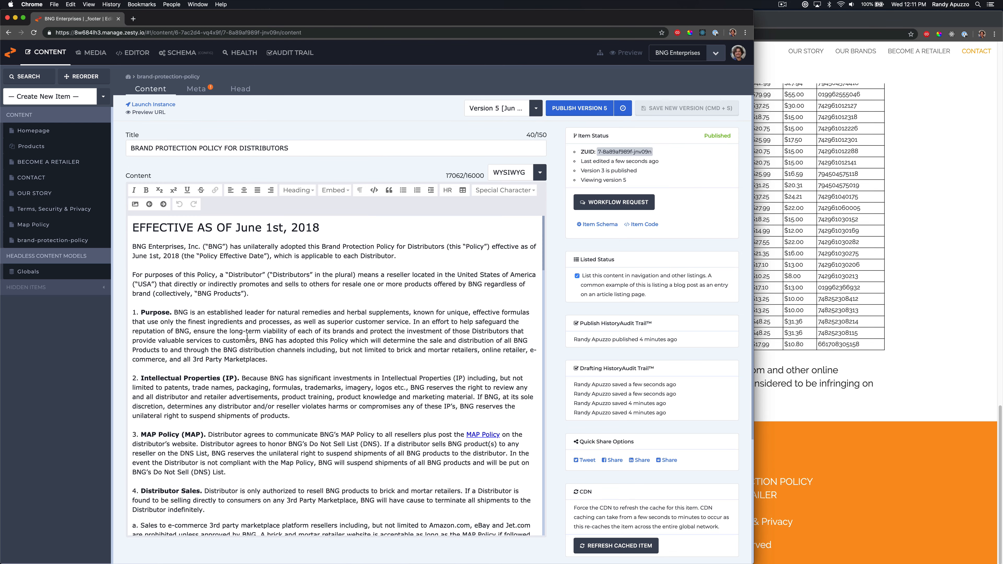
{"action": "left_click_drag", "start_coordinate": [175, 313], "coordinate": [414, 322]}
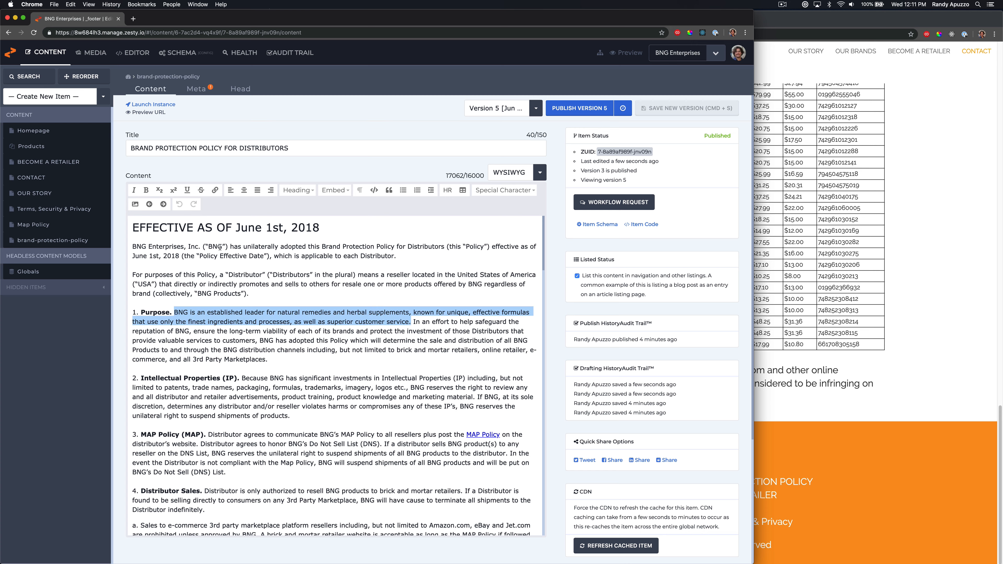
{"action": "left_click_drag", "start_coordinate": [221, 247], "coordinate": [241, 274]}
{"action": "left_click", "coordinate": [242, 274]}
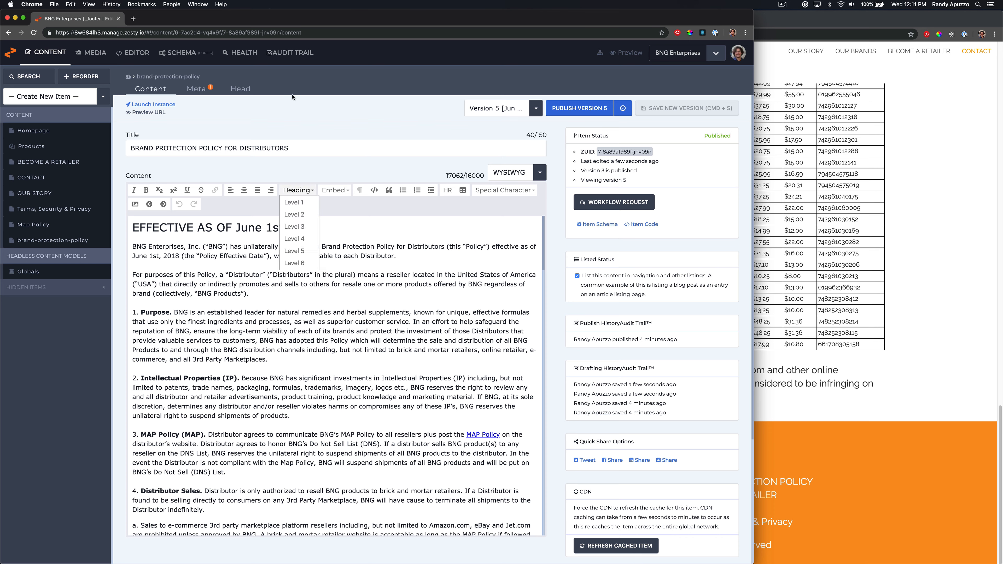
{"action": "left_click", "coordinate": [205, 89]}
{"action": "left_click", "coordinate": [249, 306]}
{"action": "key", "text": "super+v"}
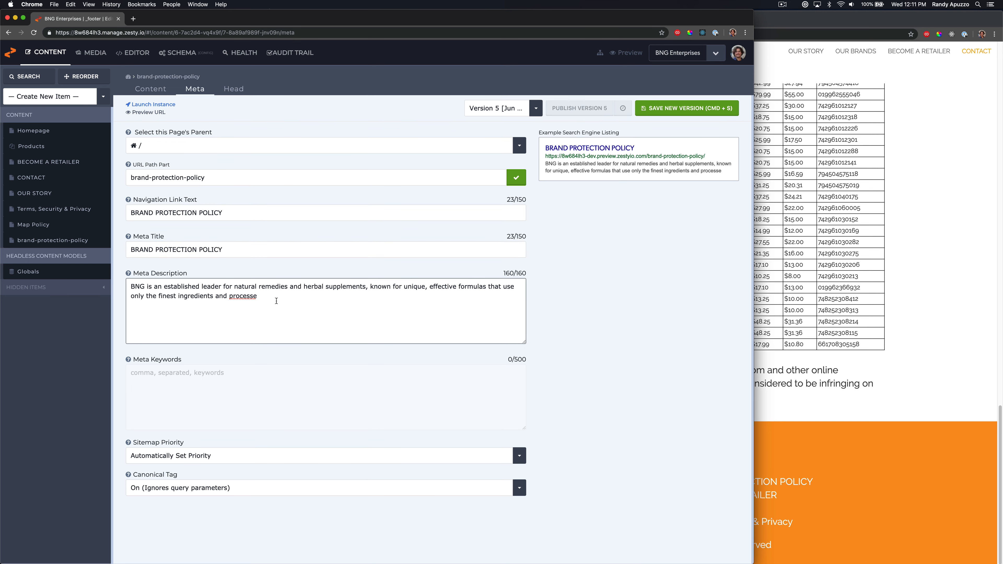
Trim the description's trailing partial word, save a new version and publish version 6
{"action": "key", "text": "alt+shift+Left"}
{"action": "key", "text": "BackSpace"}
{"action": "key", "text": "BackSpace"}
{"action": "left_click", "coordinate": [679, 113]}
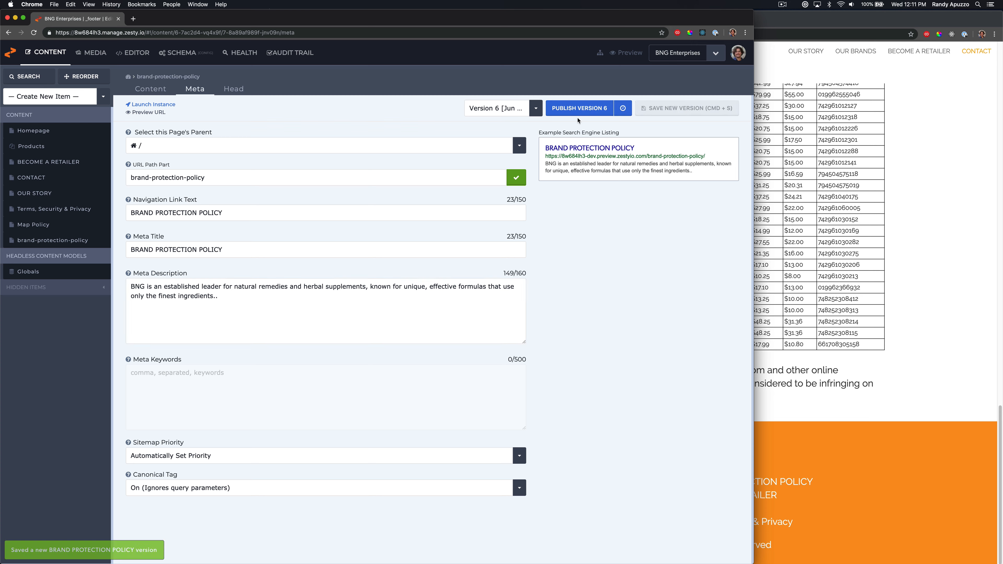
{"action": "left_click", "coordinate": [580, 109]}
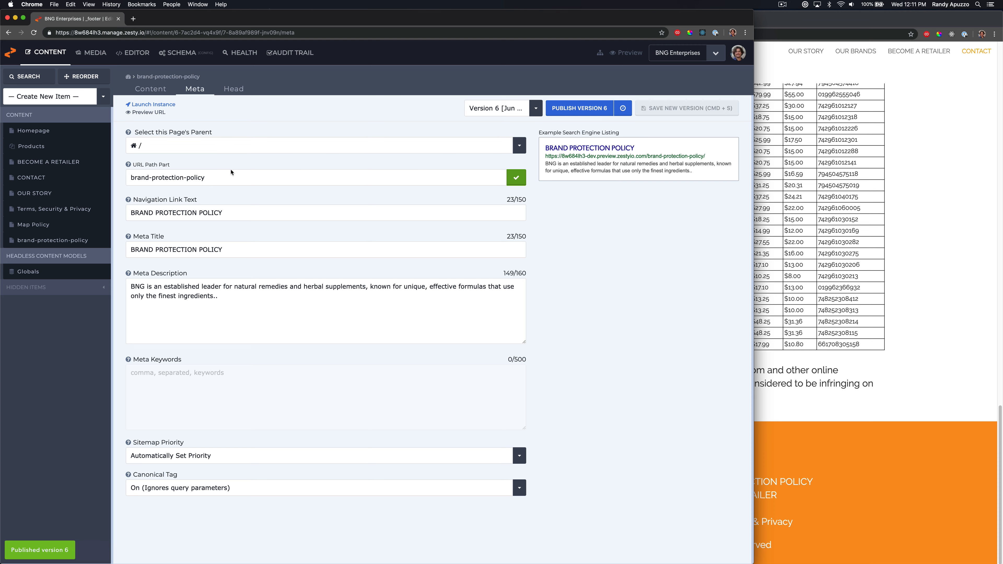
Set the Map Policy item's Navigation Link Text to MAP POLICY, save it and check the preview footer
{"action": "left_click", "coordinate": [75, 226]}
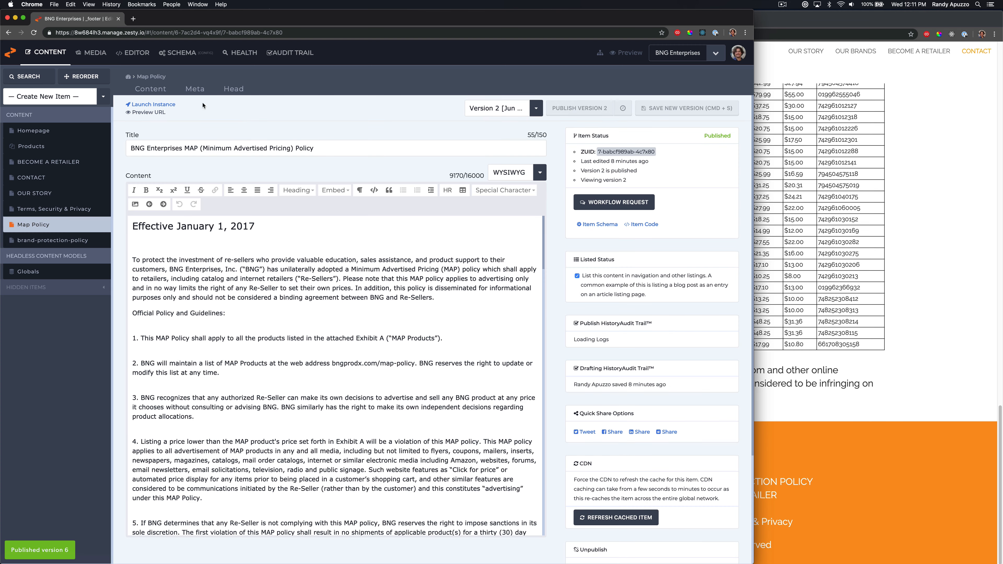
{"action": "left_click", "coordinate": [195, 88]}
{"action": "left_click", "coordinate": [179, 212]}
{"action": "key", "text": "shift+alt+Left"}
{"action": "key", "text": "shift+alt+Left"}
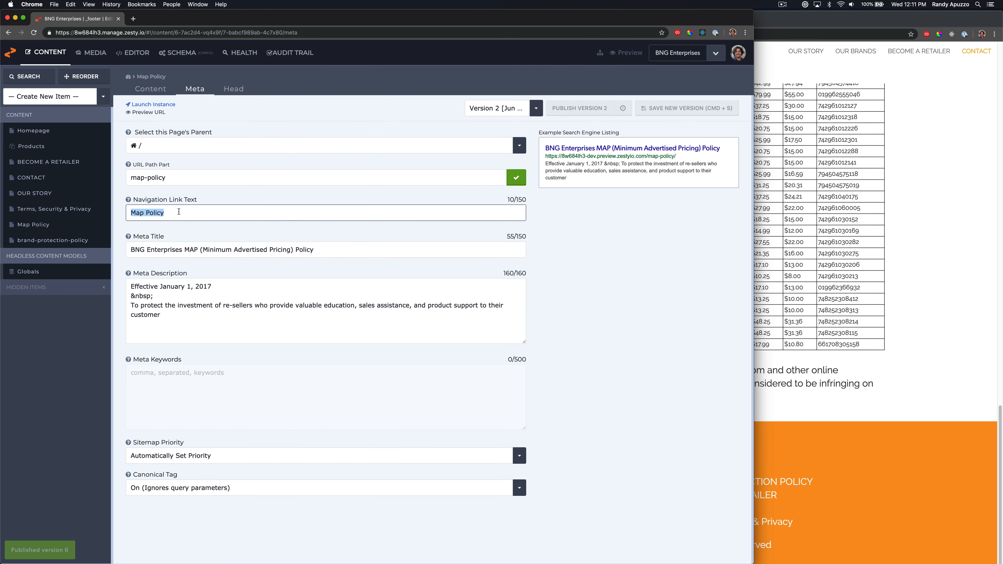
{"action": "type", "text": "MAP P"}
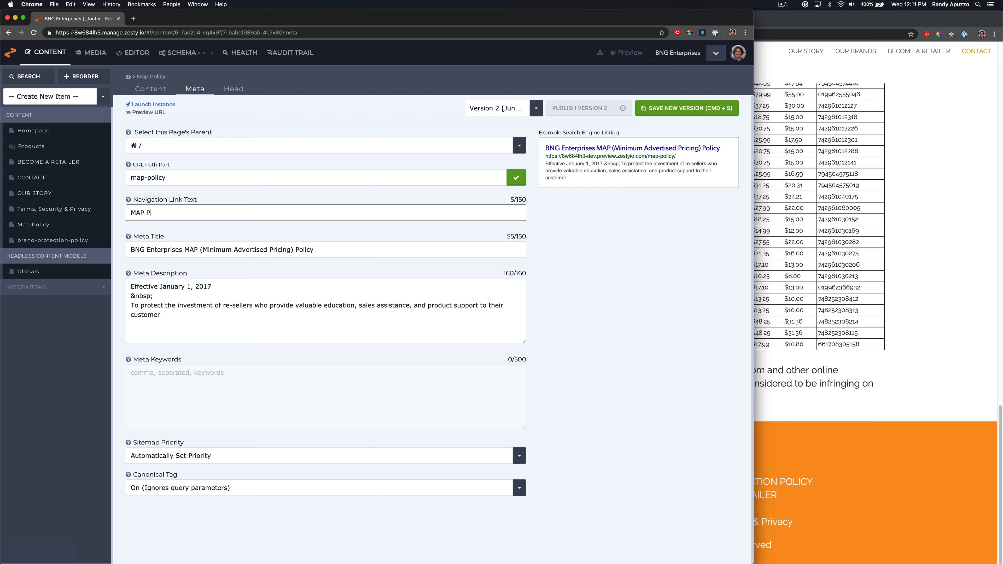
{"action": "type", "text": "OLICY"}
{"action": "key", "text": "super+s"}
{"action": "left_click", "coordinate": [812, 259]}
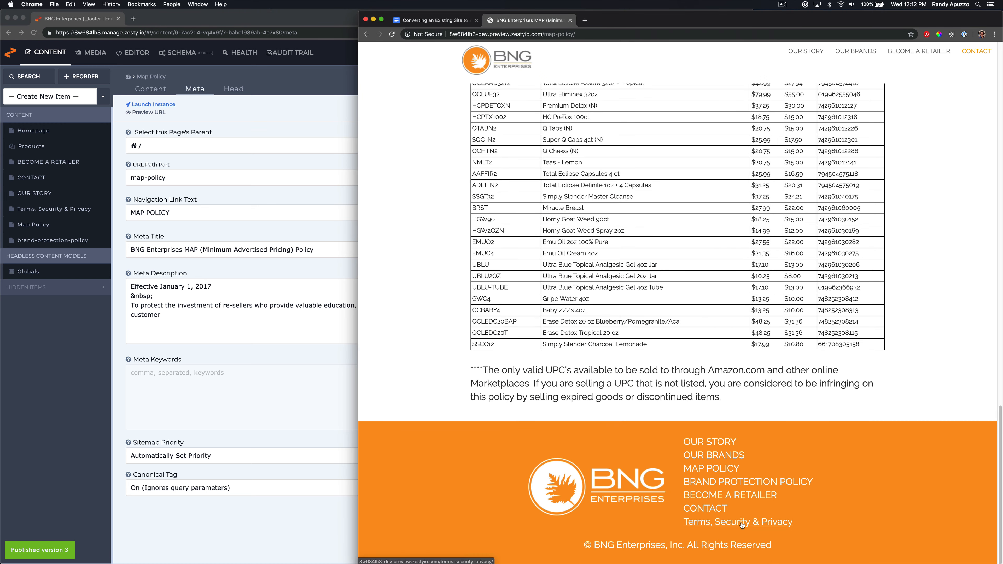
{"action": "left_click", "coordinate": [237, 513]}
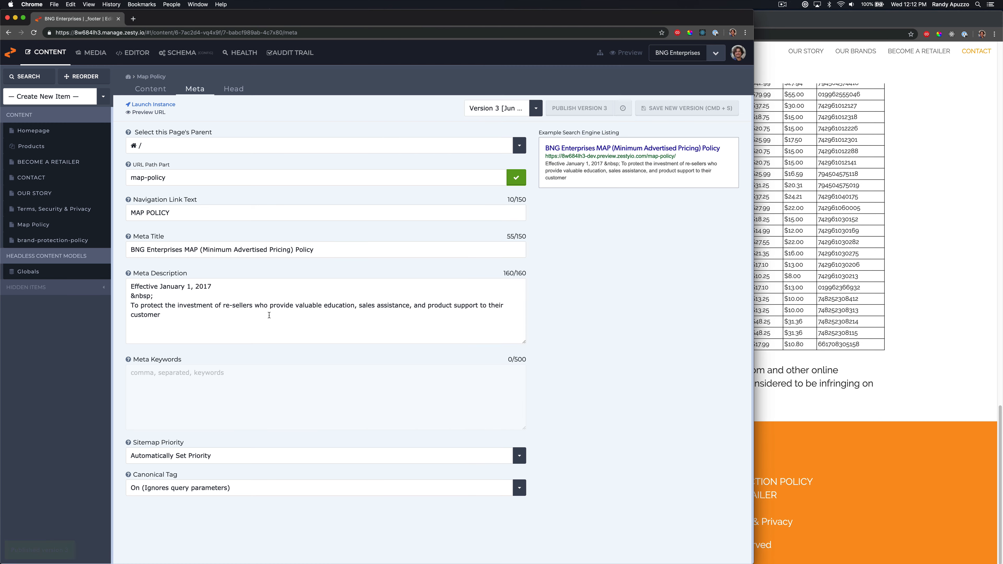
Open the Terms, Security & Privacy item's Meta tab and retype its Navigation Link Text in capitals
{"action": "left_click", "coordinate": [61, 209]}
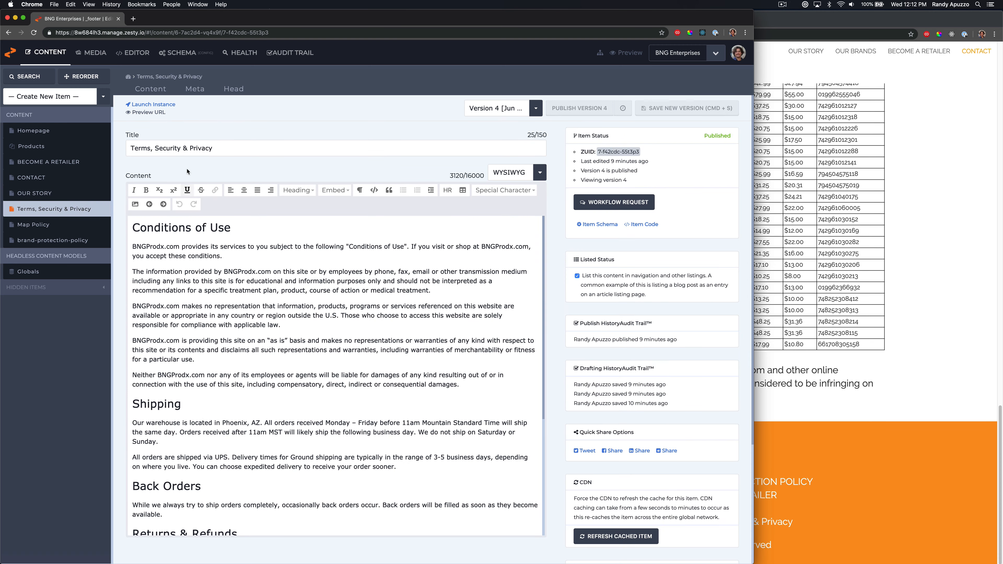
{"action": "left_click", "coordinate": [195, 89]}
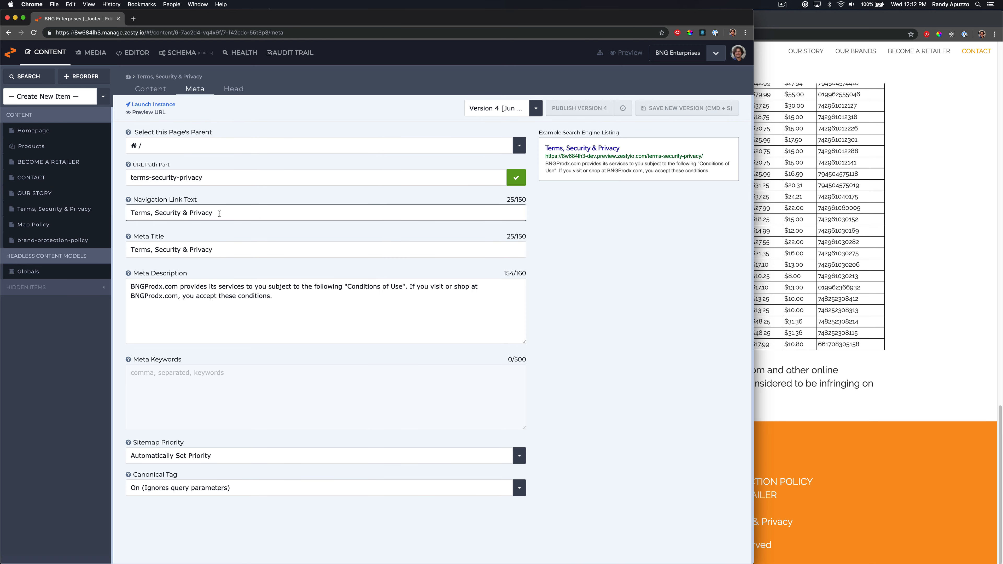
{"action": "left_click_drag", "start_coordinate": [213, 213], "coordinate": [142, 193]}
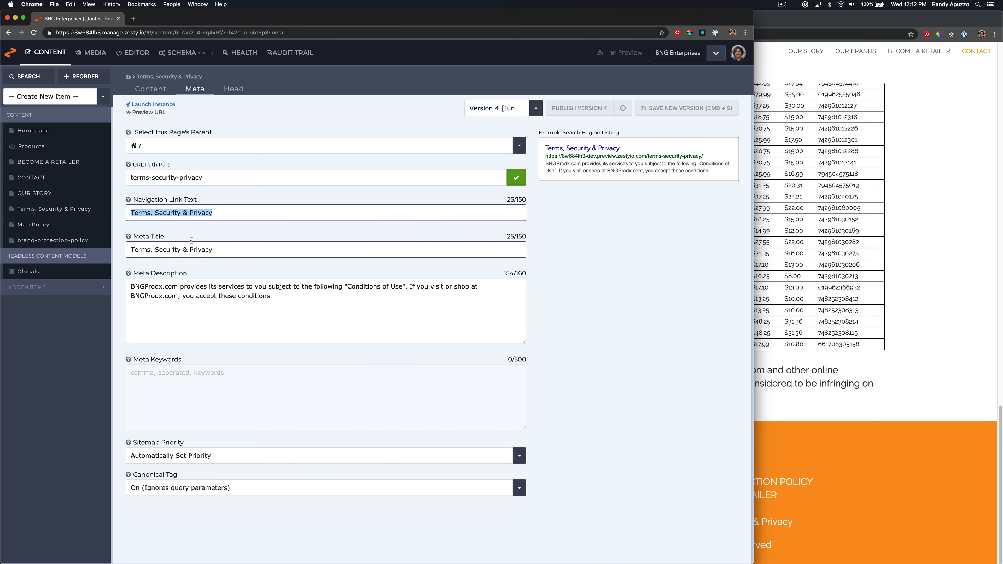
{"action": "type", "text": "TERMS, SECURITY, PRIVCAR"}
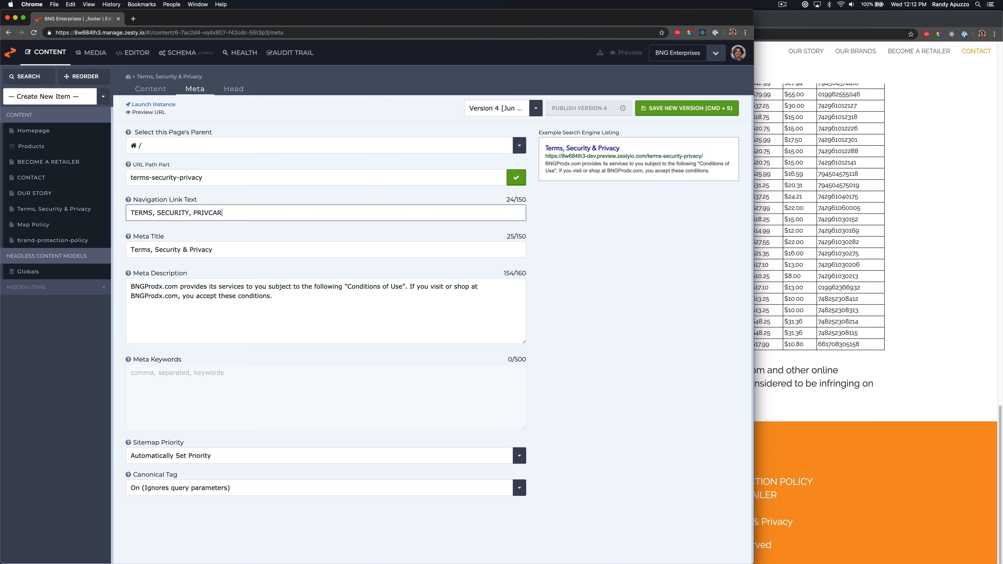
{"action": "type", "text": "CY"}
Copy TERMS, SECURITY, PRIVACY from the live site's footer into the Navigation Link Text and save a new version
{"action": "key", "text": "super+grave"}
{"action": "key", "text": "super+grave"}
{"action": "key", "text": "super+grave"}
{"action": "key", "text": "super+grave"}
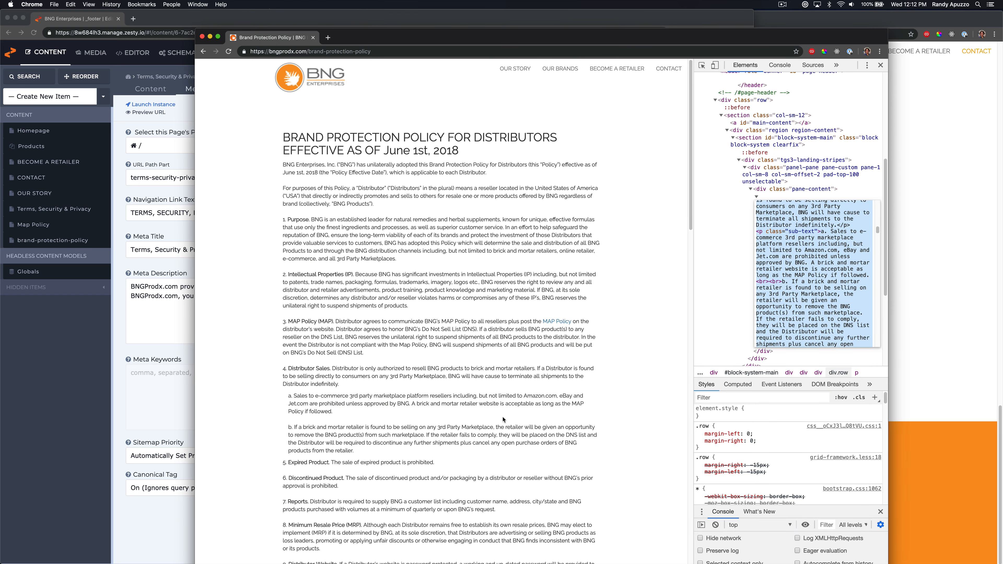
{"action": "scroll", "coordinate": [498, 419], "scroll_direction": "down", "scroll_amount": 20}
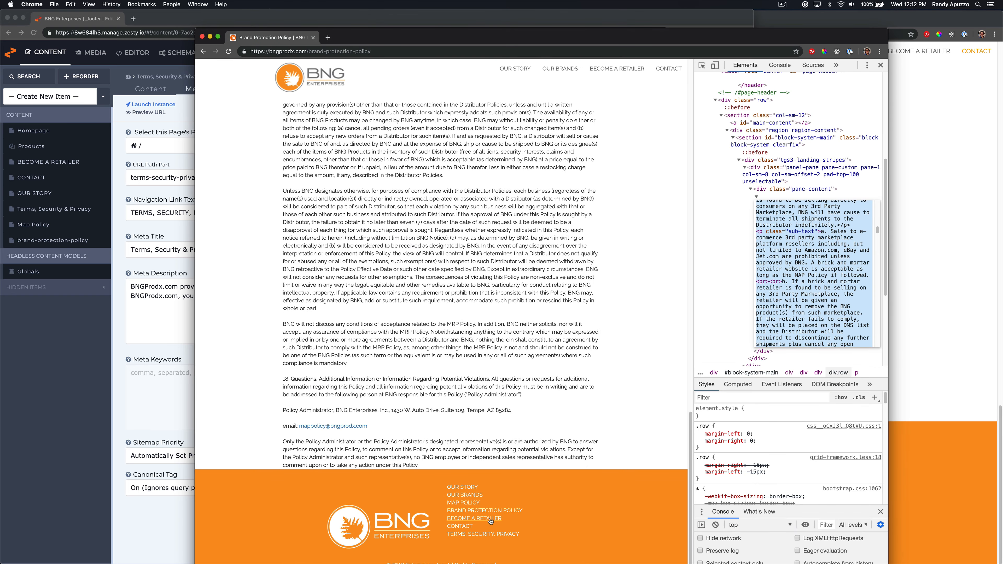
{"action": "left_click_drag", "start_coordinate": [520, 534], "coordinate": [455, 532]}
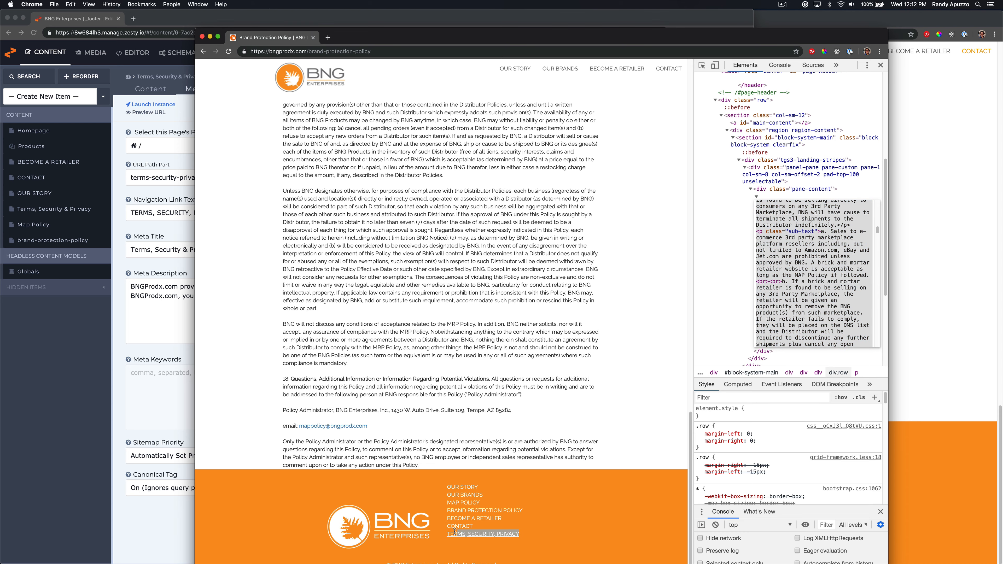
{"action": "left_click", "coordinate": [172, 350]}
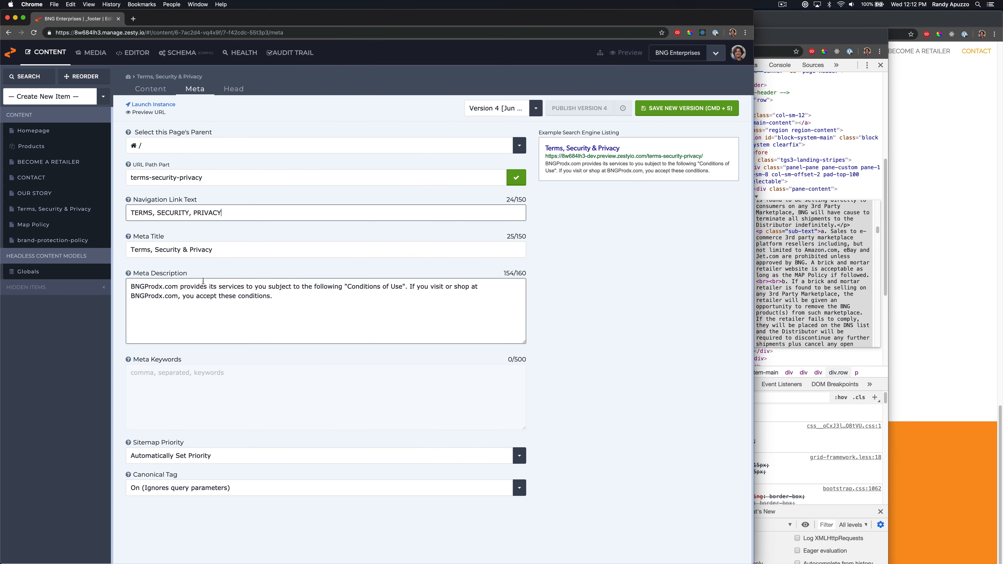
{"action": "left_click_drag", "start_coordinate": [233, 213], "coordinate": [148, 208]}
{"action": "key", "text": "super+v"}
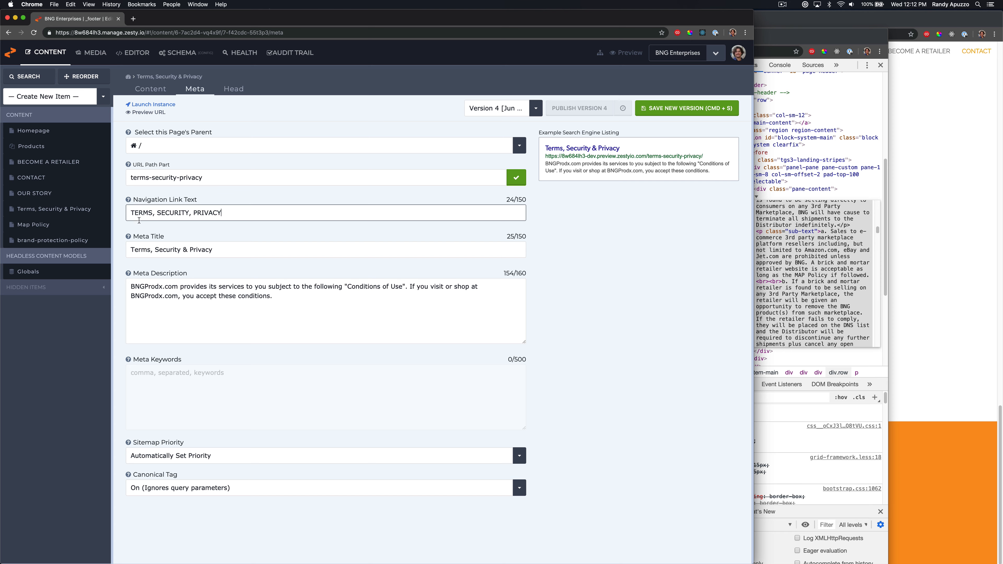
{"action": "left_click", "coordinate": [727, 114]}
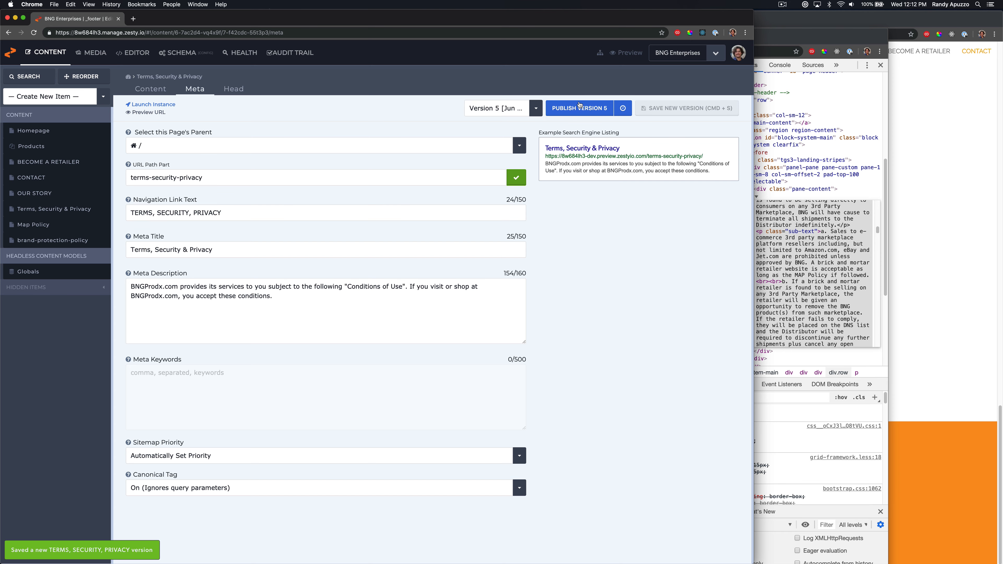
Compare the preview site's footer links with the live site's footer
{"action": "left_click", "coordinate": [955, 328]}
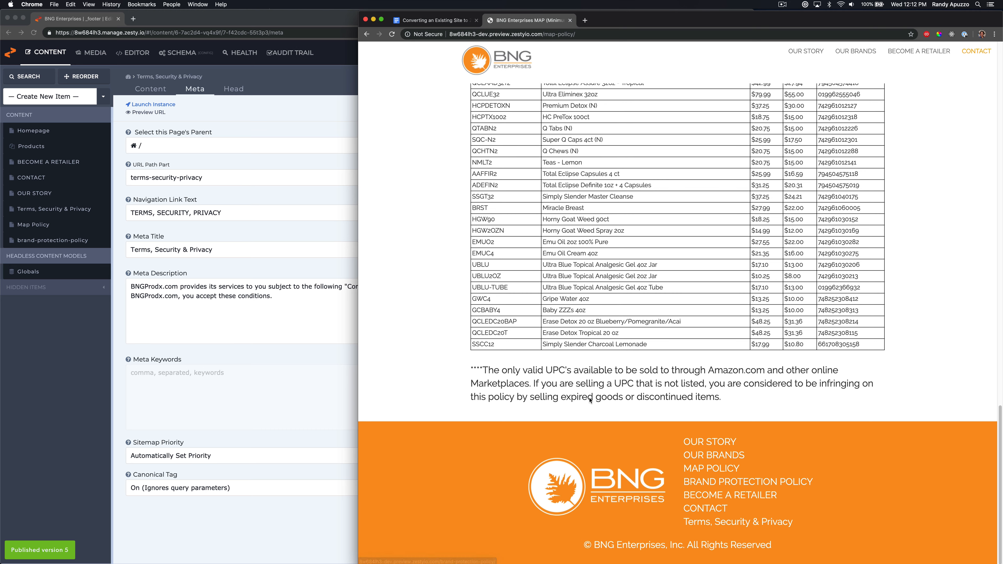
{"action": "key", "text": "super+grave"}
{"action": "key", "text": "super+grave"}
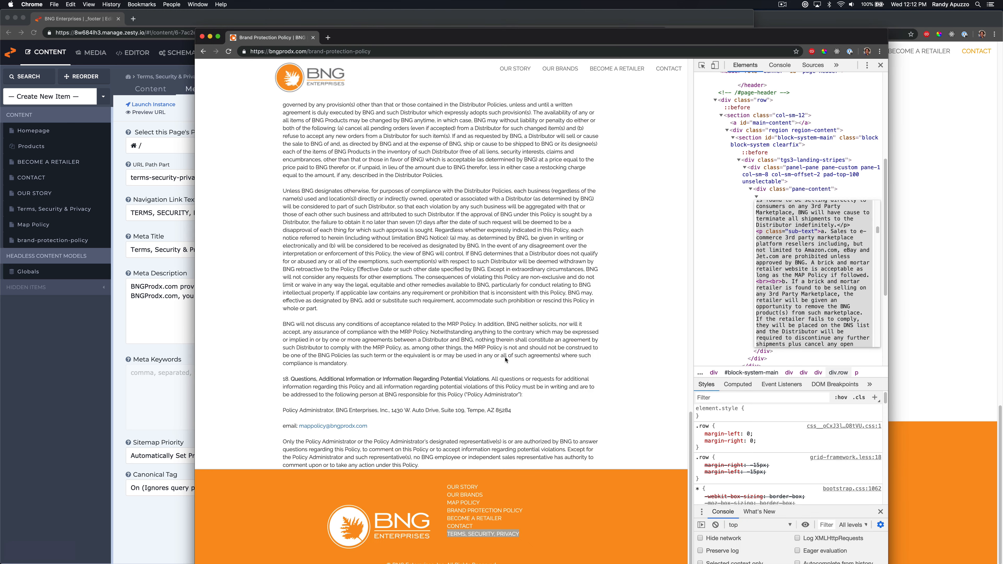
{"action": "scroll", "coordinate": [506, 359], "scroll_direction": "up", "scroll_amount": 20}
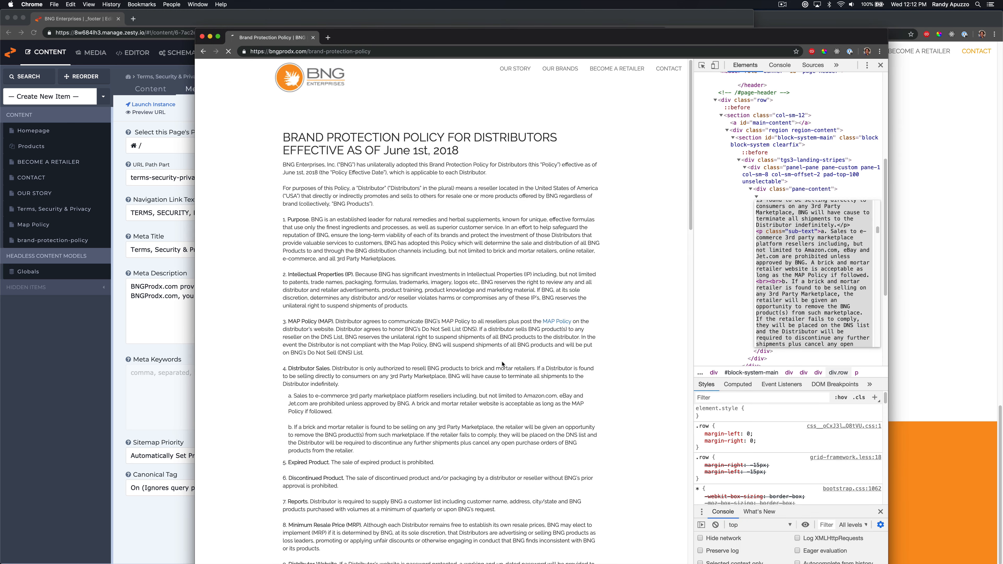
{"action": "scroll", "coordinate": [502, 363], "scroll_direction": "down", "scroll_amount": 15}
{"action": "key", "text": "super+grave"}
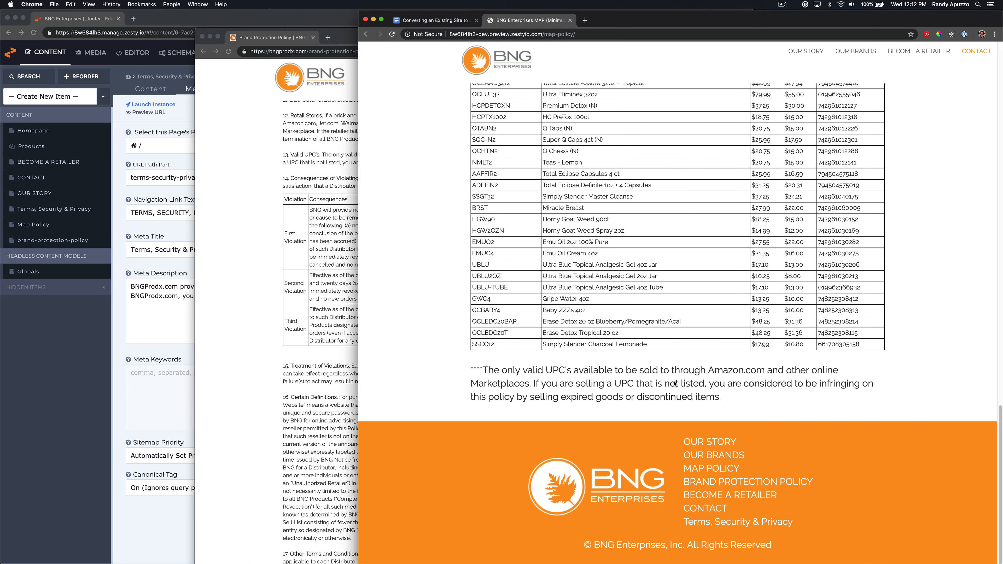
{"action": "scroll", "coordinate": [675, 383], "scroll_direction": "up", "scroll_amount": 20}
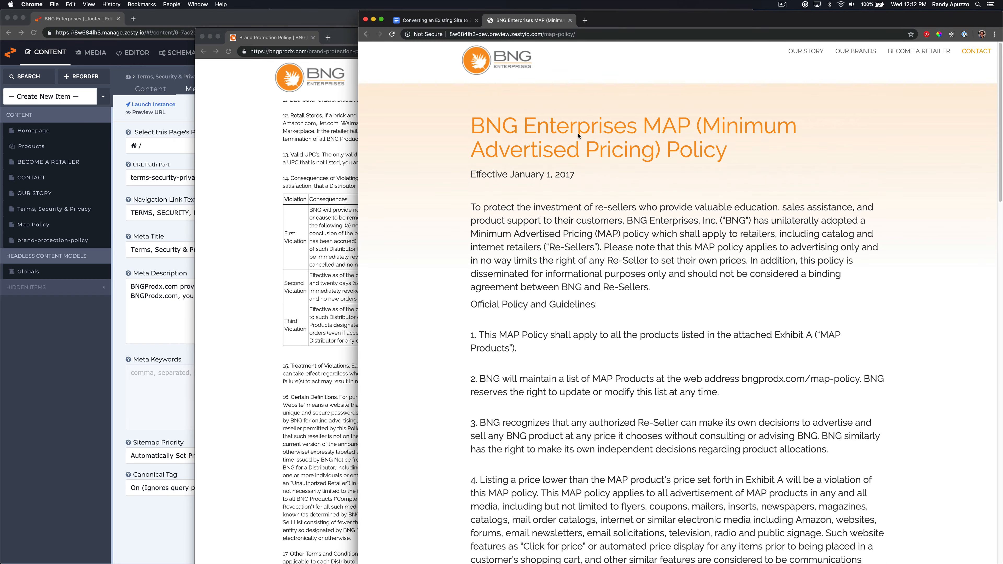
{"action": "left_click", "coordinate": [515, 64]}
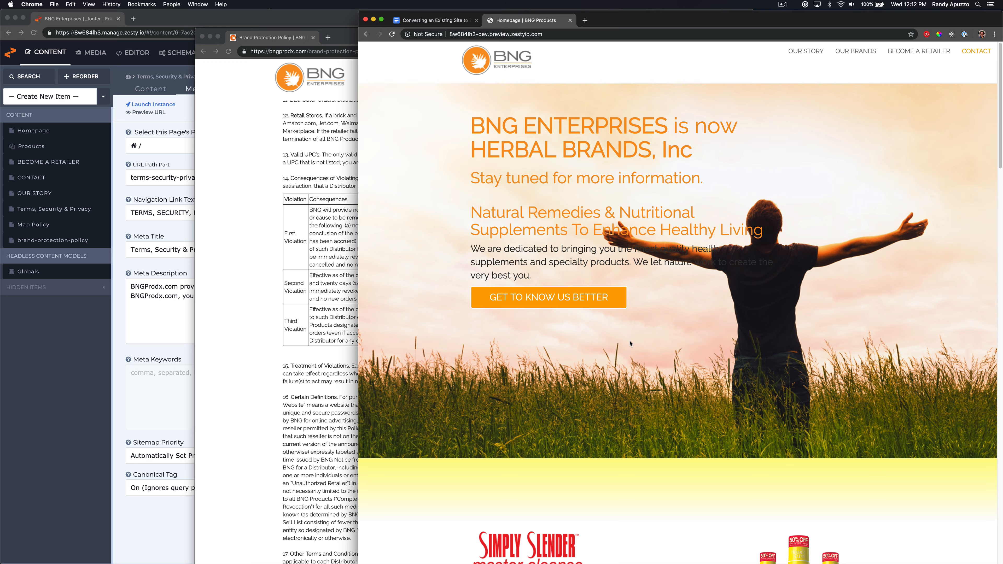
{"action": "scroll", "coordinate": [750, 396], "scroll_direction": "down", "scroll_amount": 20}
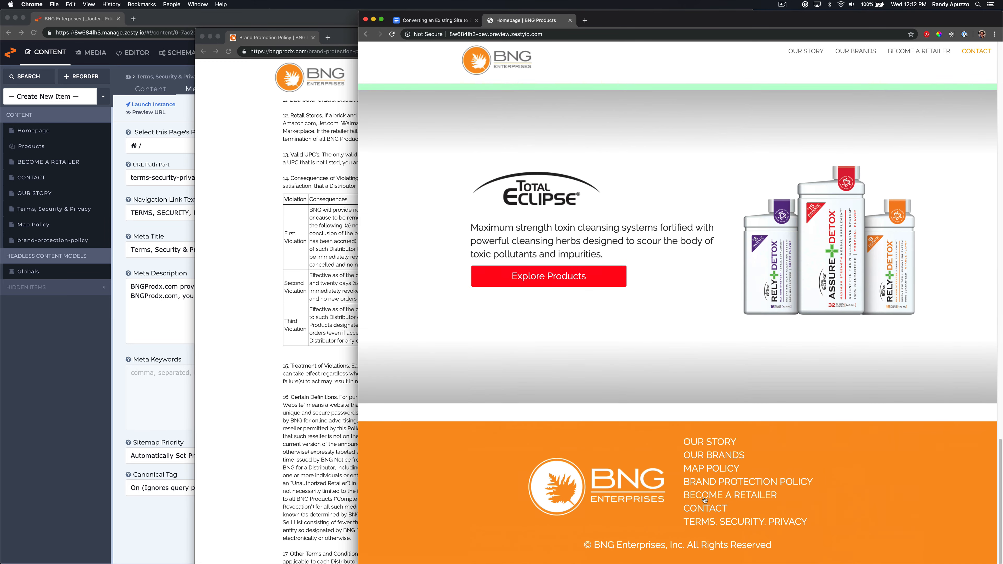
Inspect the live site's footer link markup in the browser developer tools
{"action": "left_click", "coordinate": [335, 315]}
{"action": "scroll", "coordinate": [381, 378], "scroll_direction": "down", "scroll_amount": 15}
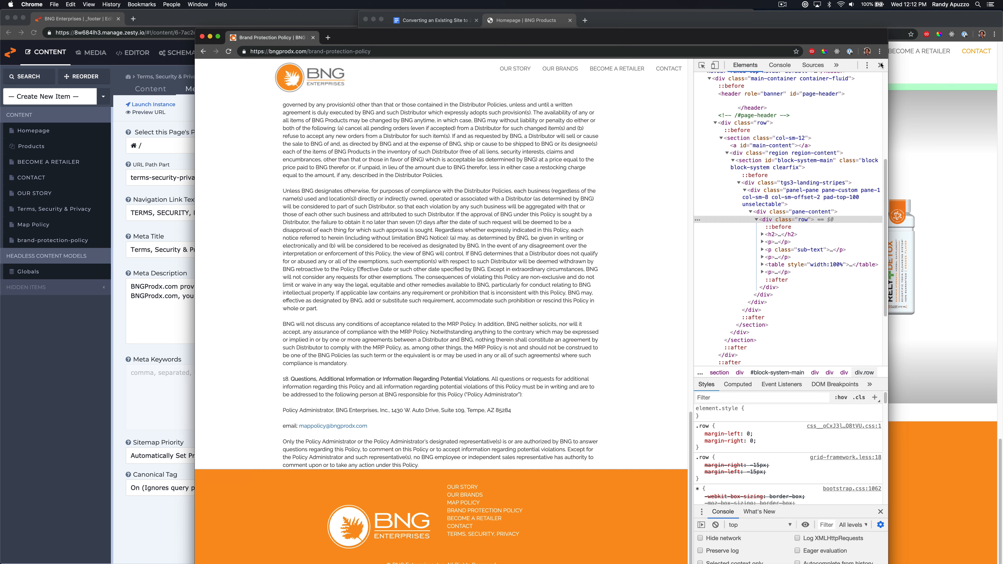
{"action": "left_click", "coordinate": [881, 65]}
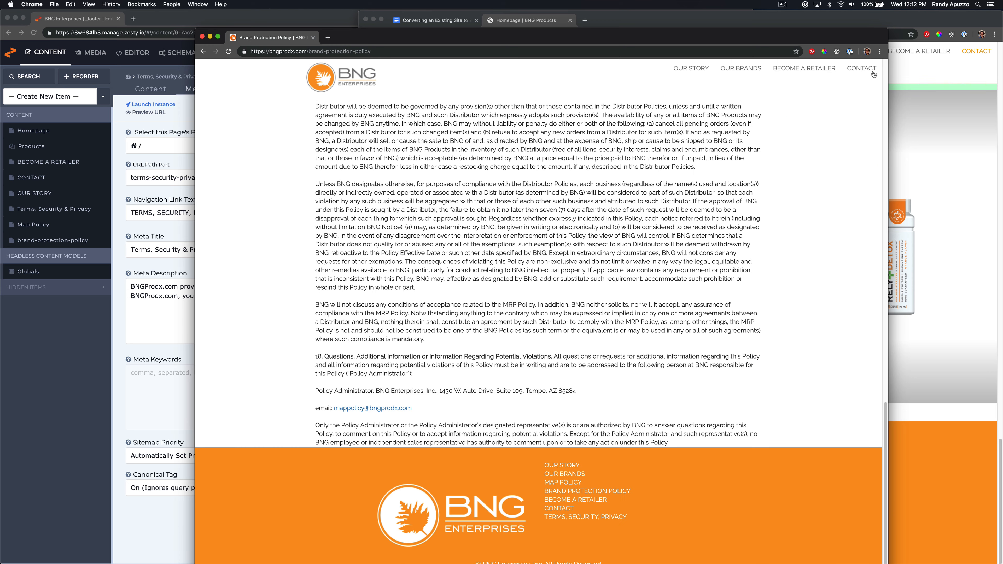
{"action": "right_click", "coordinate": [558, 466]}
{"action": "left_click", "coordinate": [611, 523]}
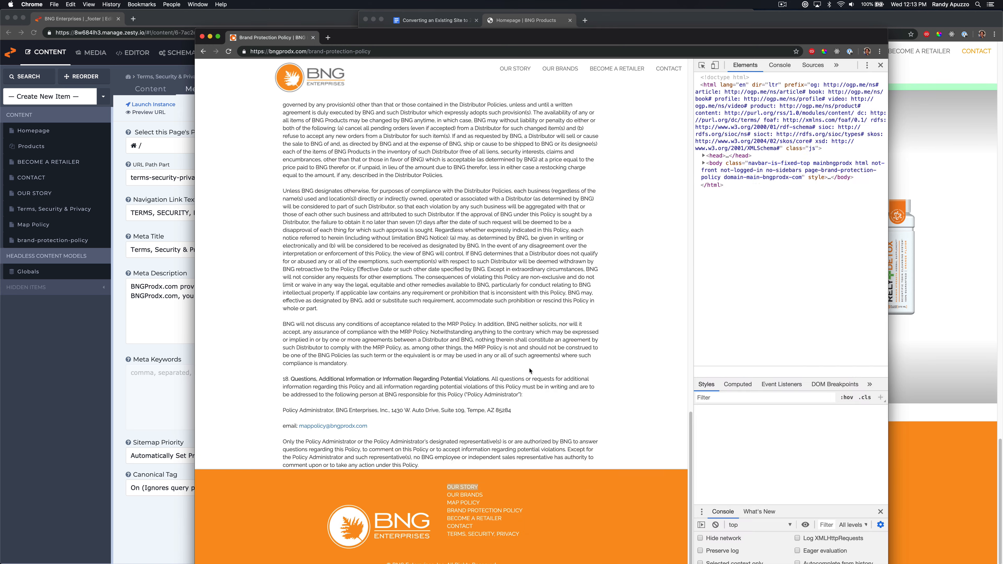
{"action": "scroll", "coordinate": [784, 408], "scroll_direction": "down", "scroll_amount": 5}
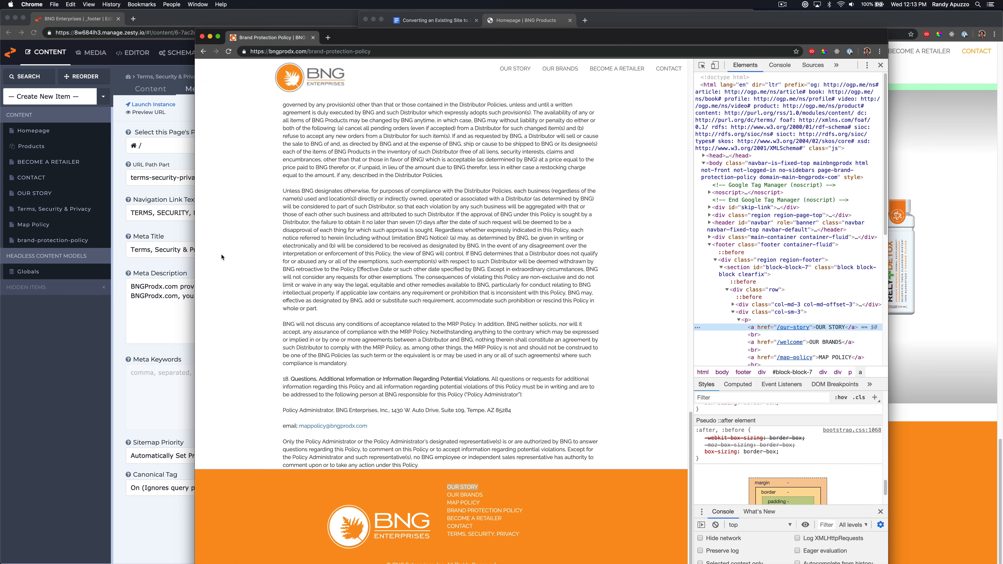
Open the code editor and move drupal.css to second place in the stylesheet order
{"action": "left_click", "coordinate": [127, 103]}
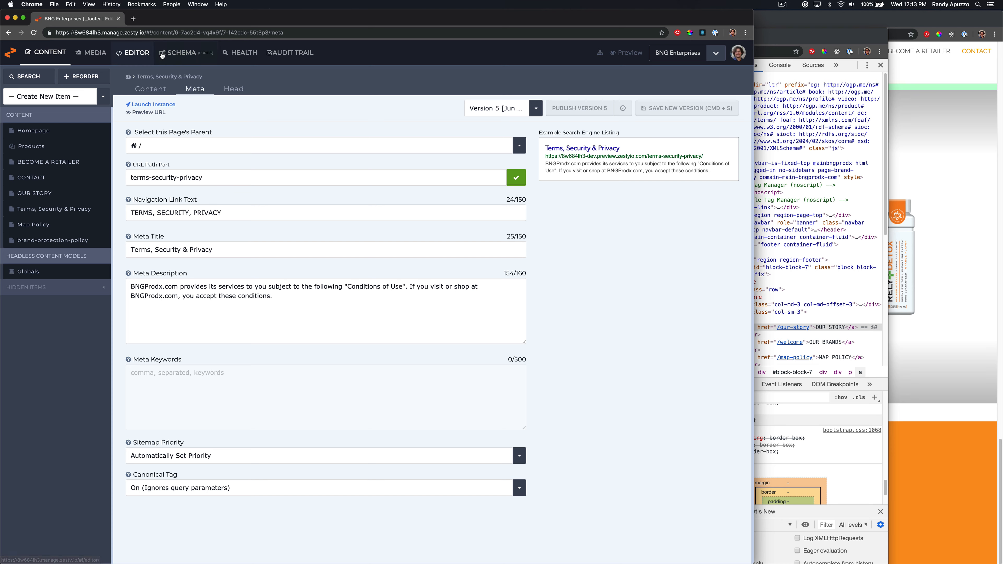
{"action": "left_click", "coordinate": [132, 52]}
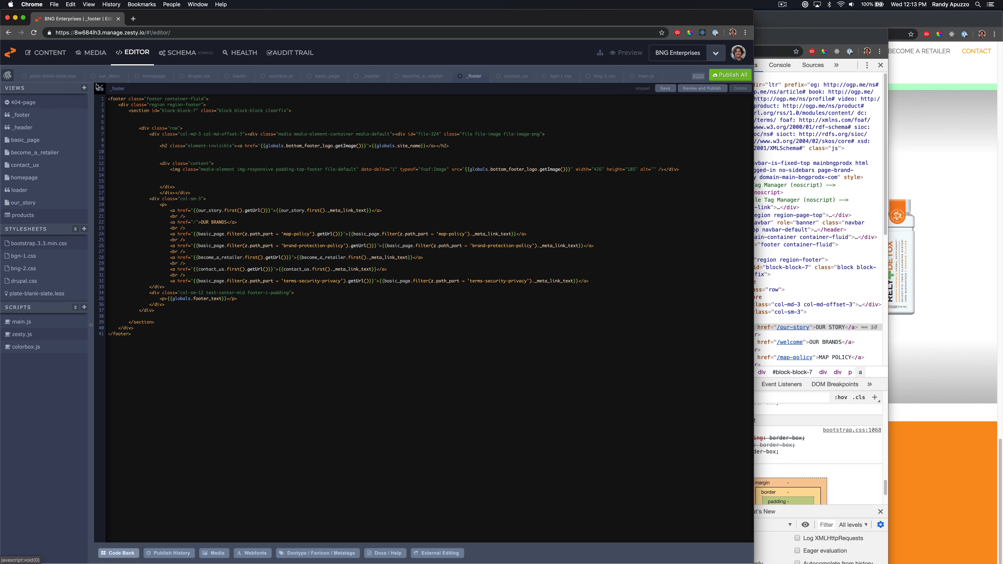
{"action": "left_click", "coordinate": [75, 229]}
{"action": "left_click_drag", "start_coordinate": [85, 279], "coordinate": [84, 260]}
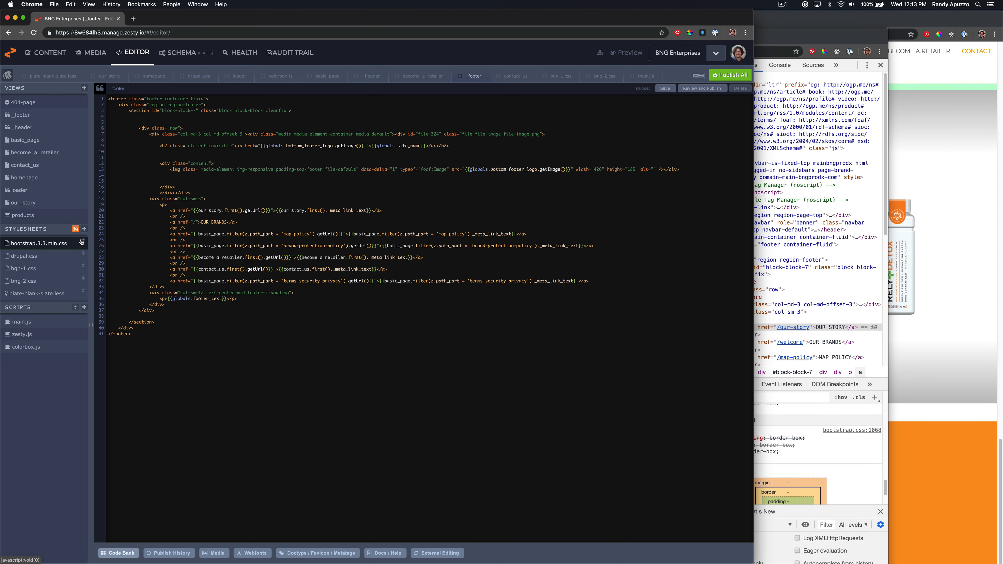
{"action": "left_click", "coordinate": [75, 229]}
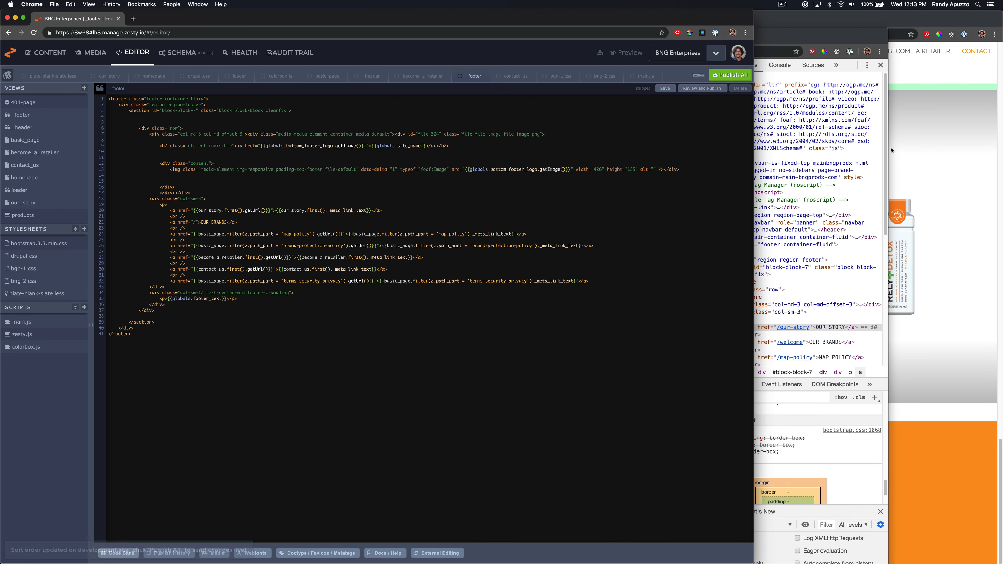
Reload the preview site and open its Our Story page
{"action": "left_click", "coordinate": [902, 152]}
{"action": "key", "text": "super+r"}
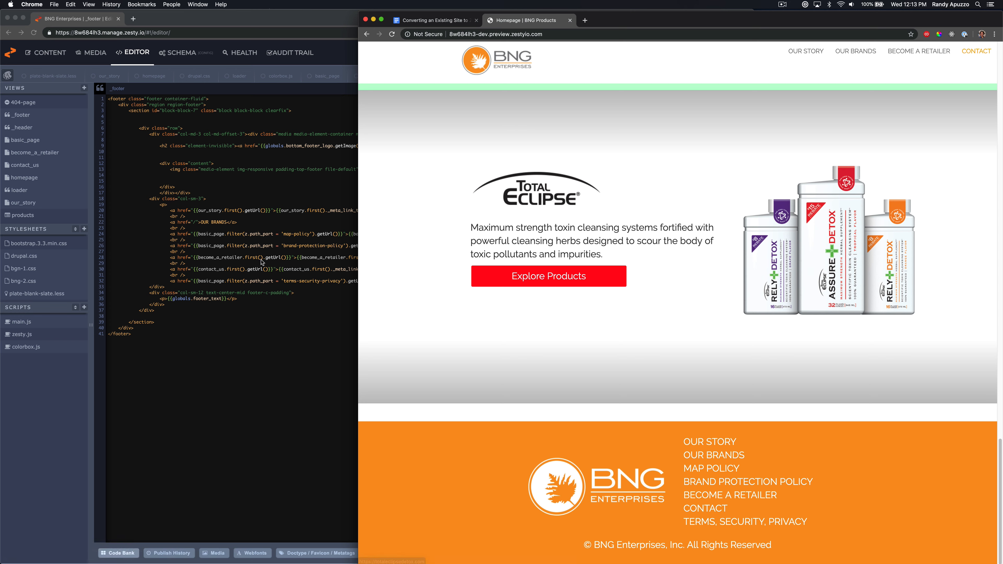
{"action": "left_click", "coordinate": [263, 349]}
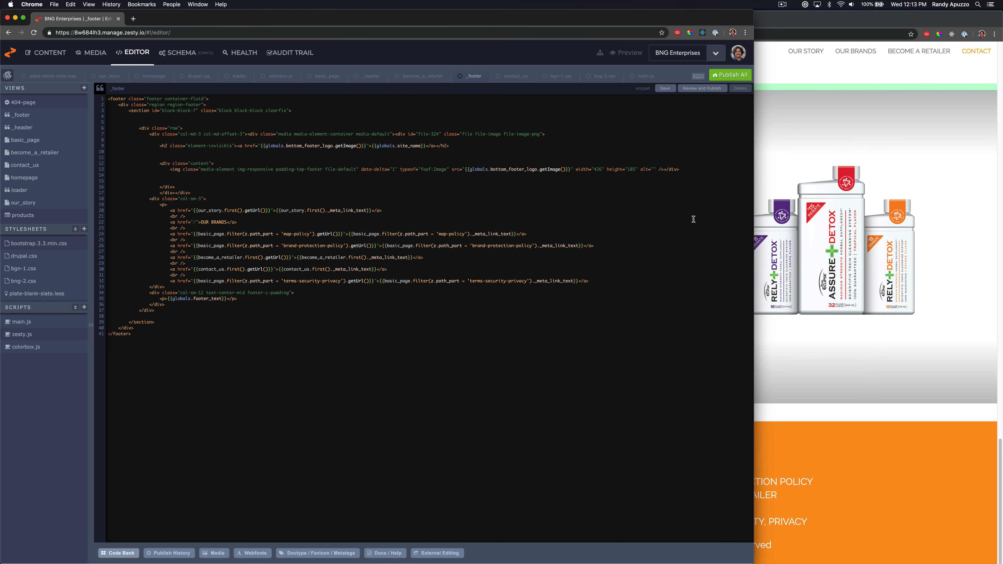
{"action": "left_click", "coordinate": [823, 353]}
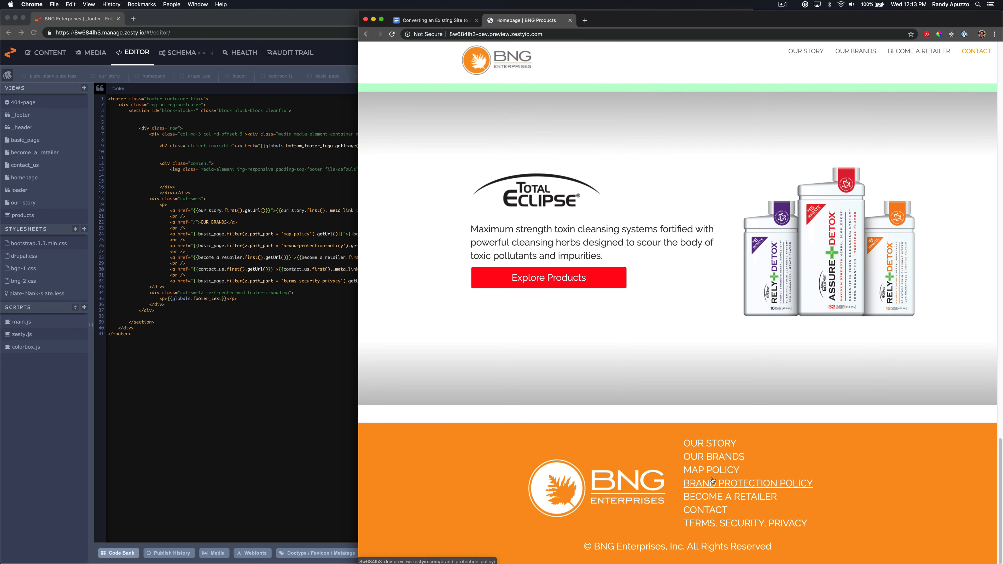
{"action": "scroll", "coordinate": [712, 474], "scroll_direction": "up", "scroll_amount": 15}
{"action": "scroll", "coordinate": [710, 473], "scroll_direction": "up", "scroll_amount": 8}
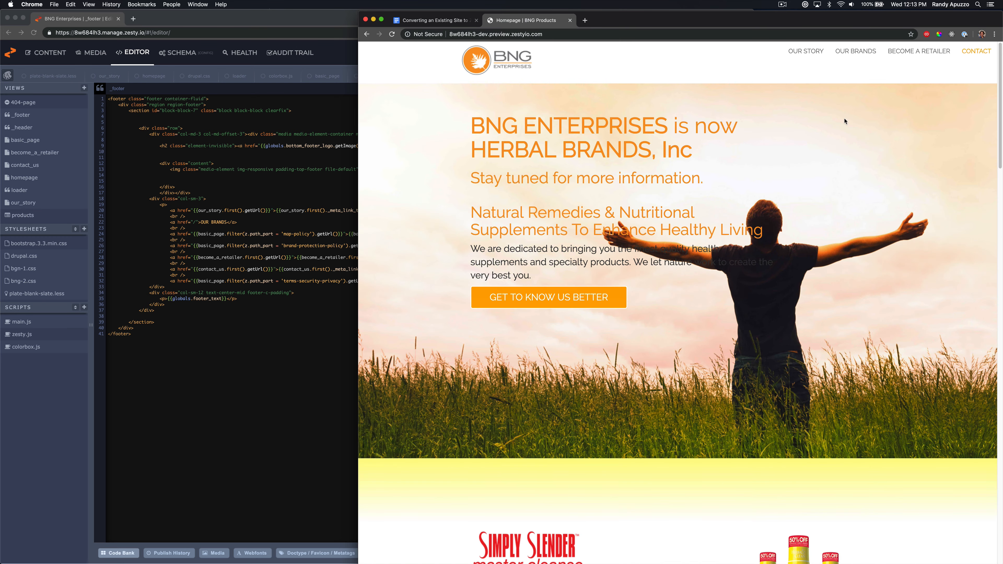
{"action": "left_click", "coordinate": [808, 51]}
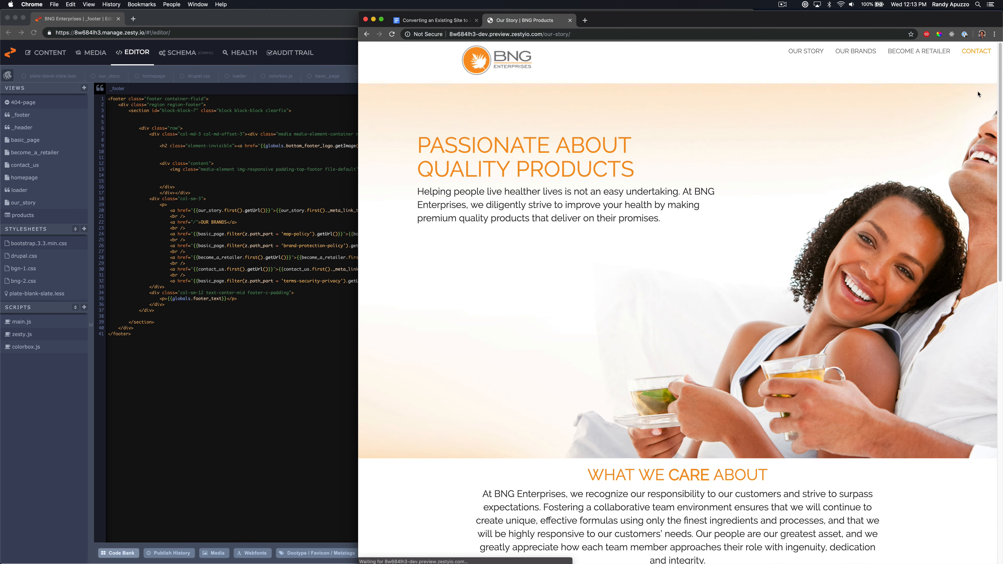
Check the Our Story page at a narrower window width, then restore the window and scroll to the footer
{"action": "left_click_drag", "start_coordinate": [1002, 95], "coordinate": [611, 142]}
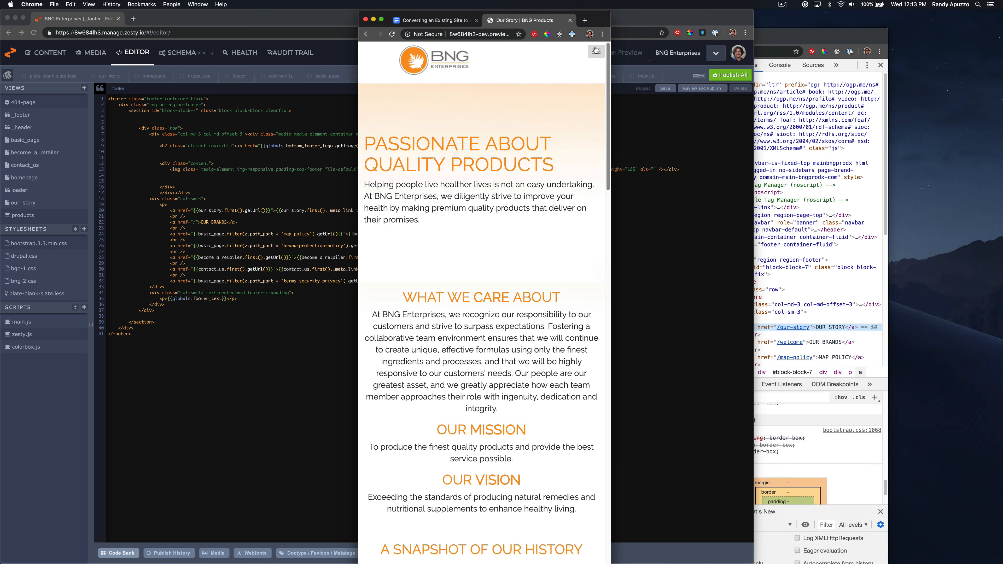
{"action": "left_click", "coordinate": [595, 50]}
{"action": "left_click", "coordinate": [595, 50]}
{"action": "left_click_drag", "start_coordinate": [610, 89], "coordinate": [999, 91]}
{"action": "scroll", "coordinate": [781, 336], "scroll_direction": "down", "scroll_amount": 10}
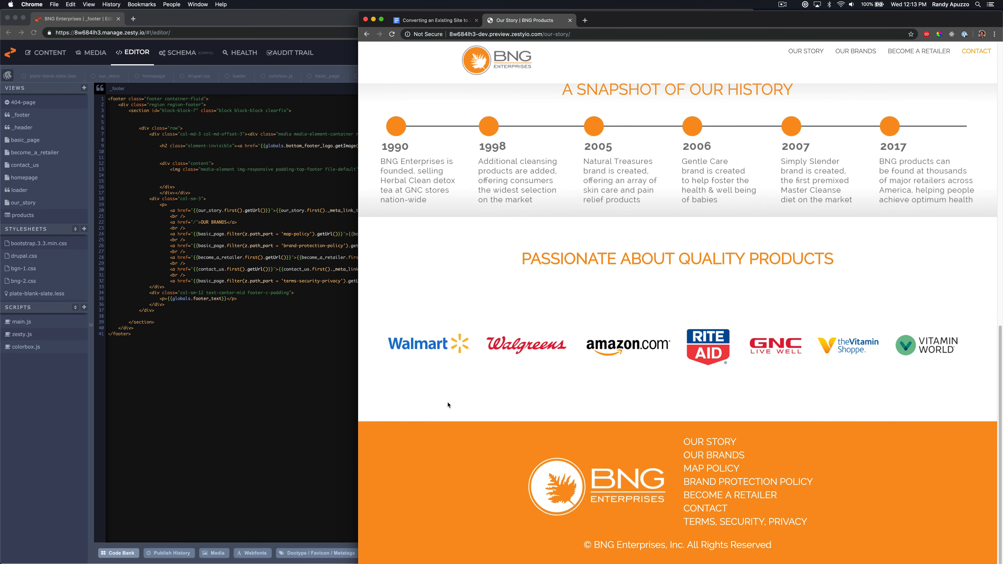
Inspect the Brand Protection Policy footer link's styles and toggle the paragraph's 150% font size in the developer tools
{"action": "left_click", "coordinate": [247, 327]}
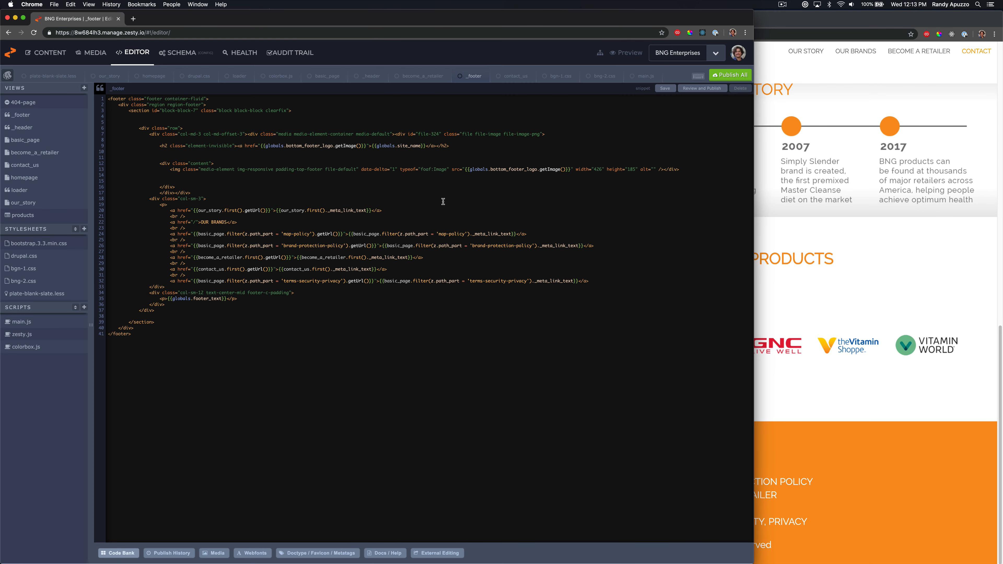
{"action": "left_click", "coordinate": [830, 363]}
{"action": "right_click", "coordinate": [744, 489]}
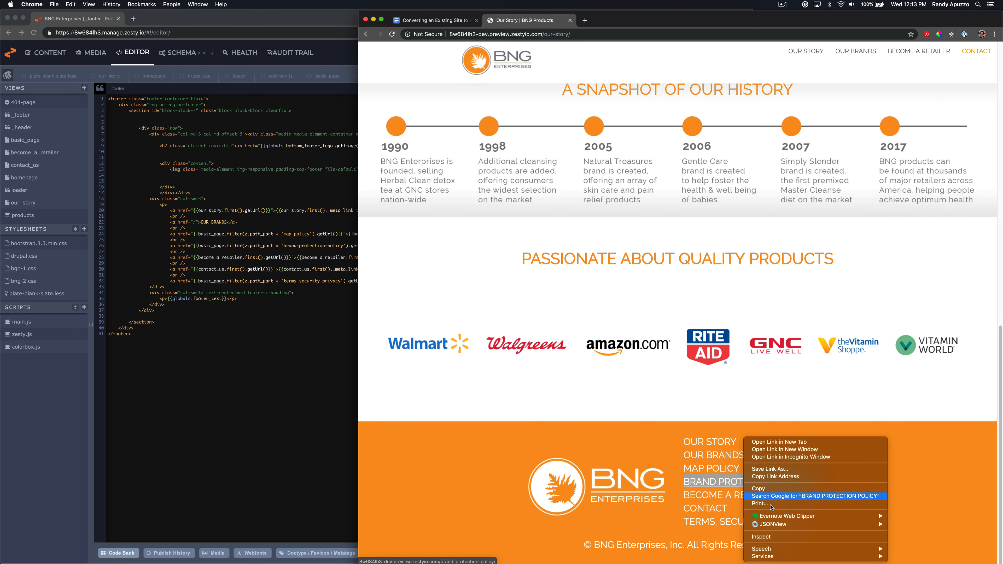
{"action": "left_click", "coordinate": [752, 538]}
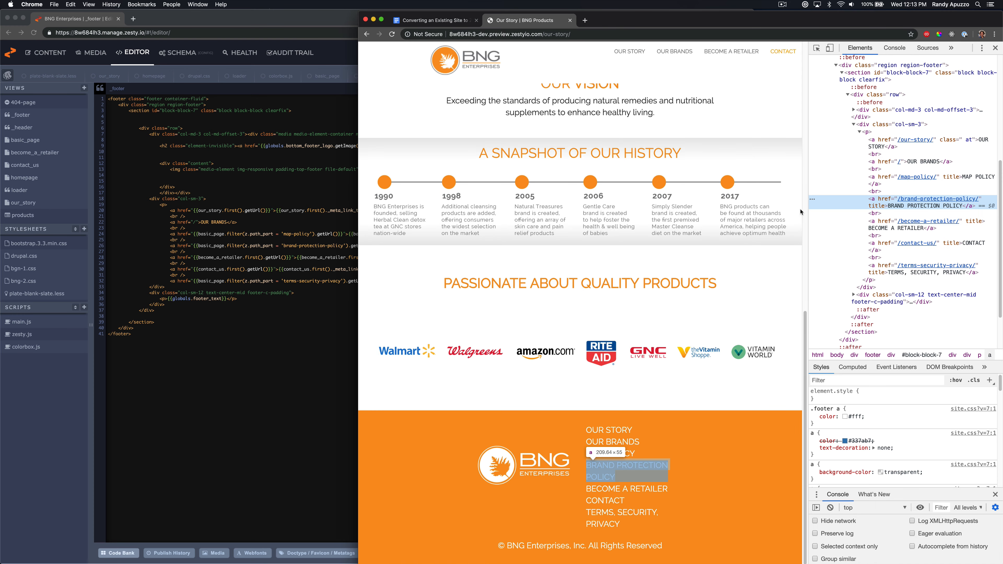
{"action": "scroll", "coordinate": [895, 429], "scroll_direction": "down", "scroll_amount": 5}
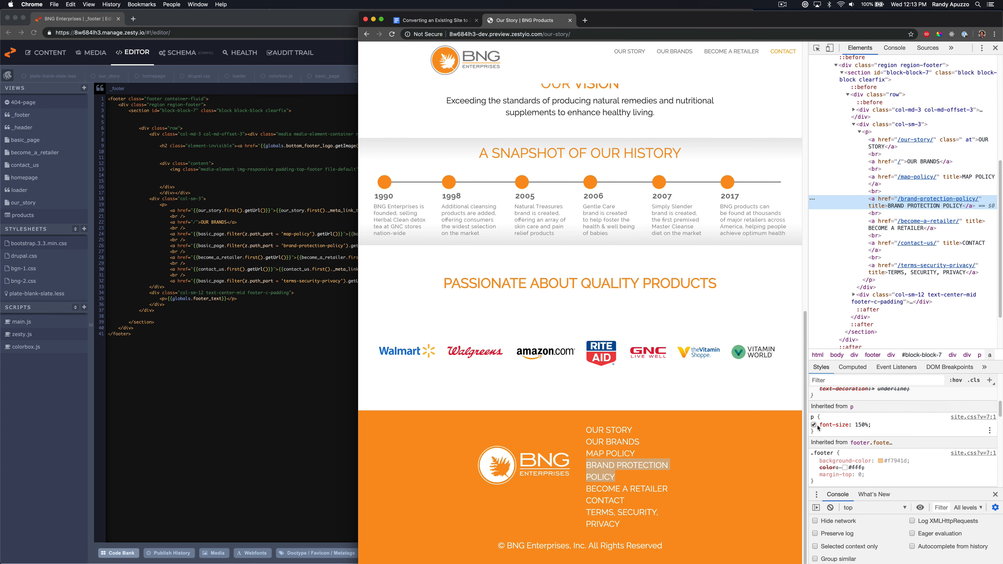
{"action": "left_click", "coordinate": [814, 425]}
{"action": "left_click", "coordinate": [814, 424]}
{"action": "left_click", "coordinate": [814, 425]}
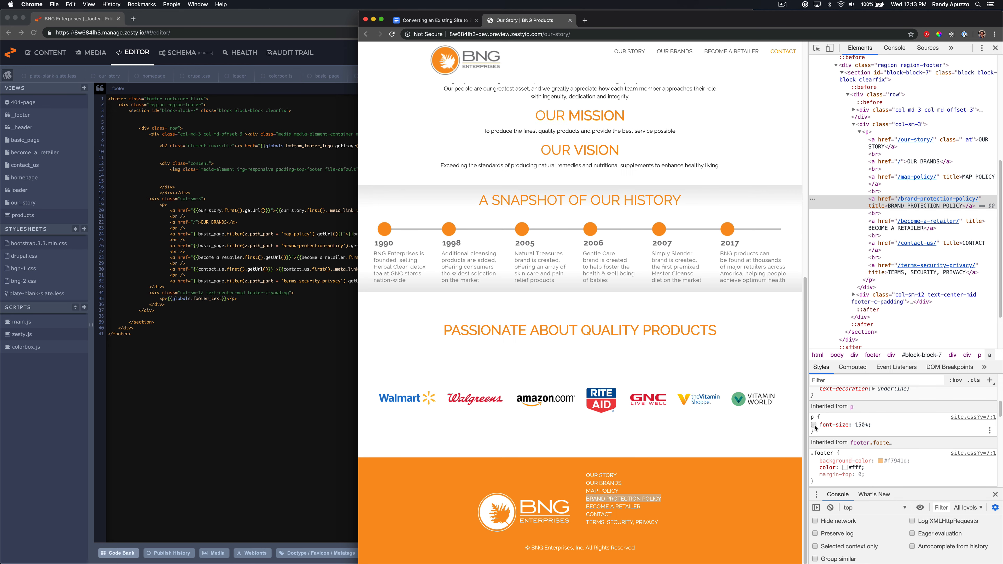
Edit the paragraph tag wrapping the footer links in the _footer view, save it, and reload the preview
{"action": "left_click", "coordinate": [220, 249]}
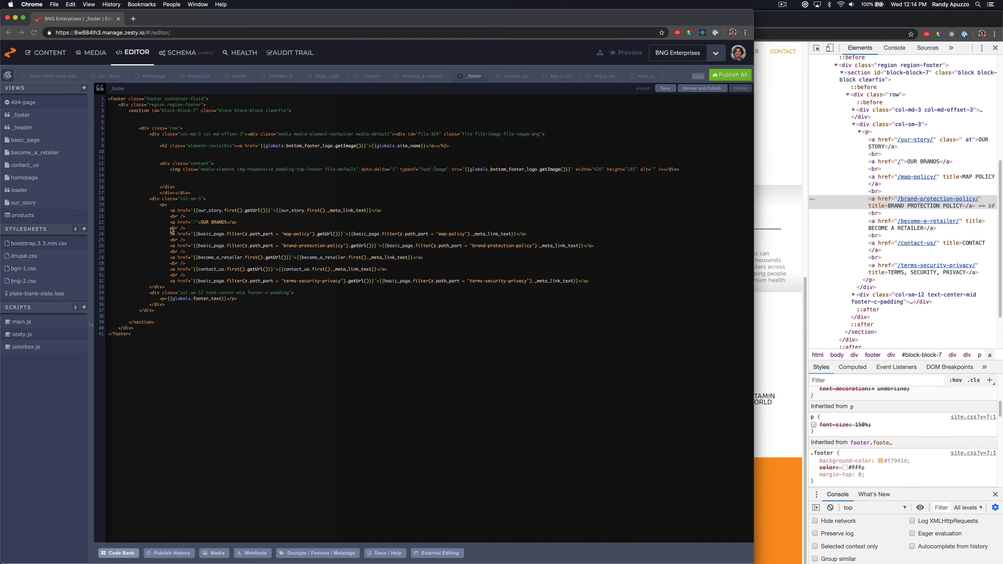
{"action": "left_click", "coordinate": [176, 206]}
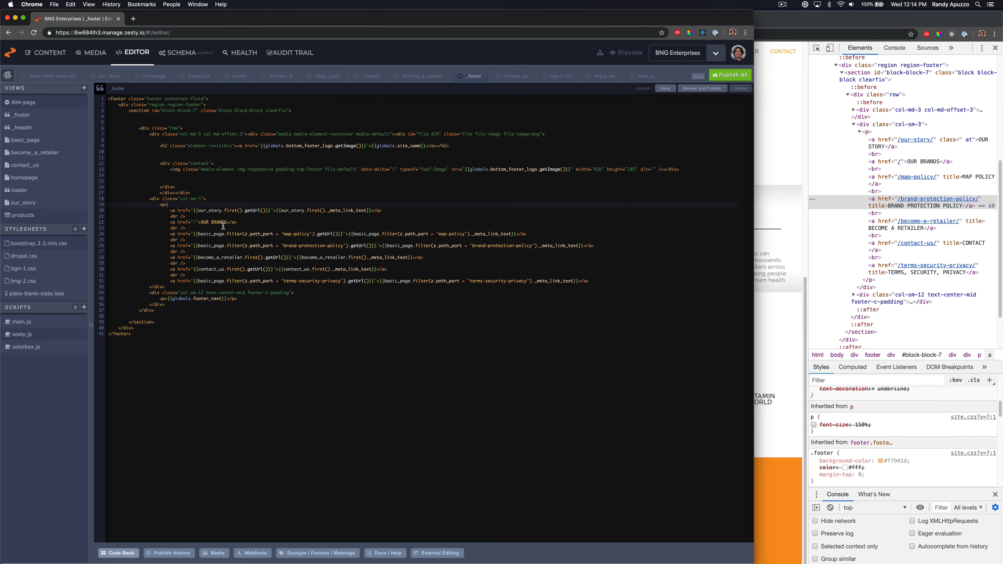
{"action": "key", "text": "super+shift+Left"}
{"action": "type", "text": "<"}
{"action": "key", "text": "super+s"}
{"action": "left_click", "coordinate": [765, 303]}
{"action": "key", "text": "super+r"}
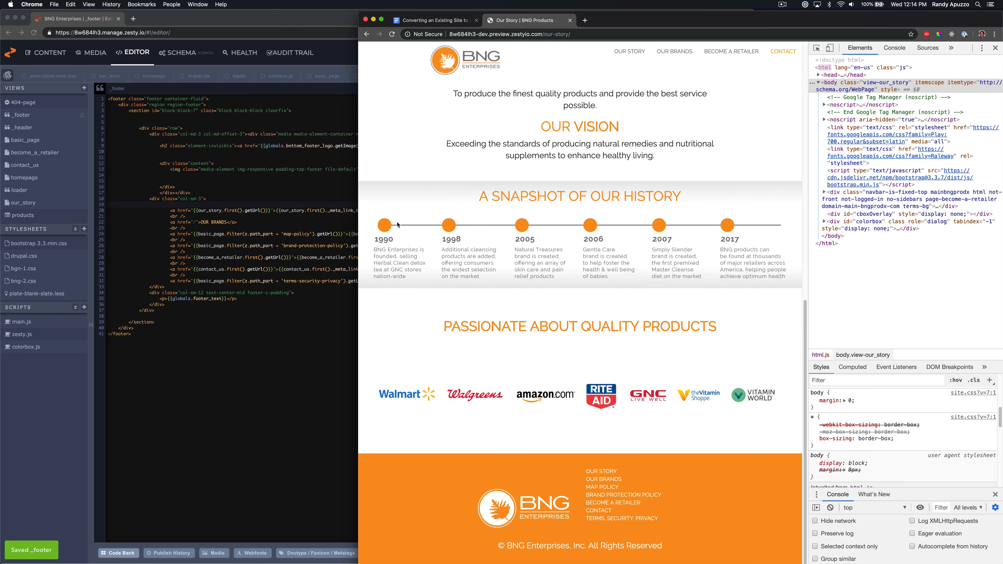
Compare the live site's footer with the preview site's footer
{"action": "key", "text": "super+grave"}
{"action": "key", "text": "super+grave"}
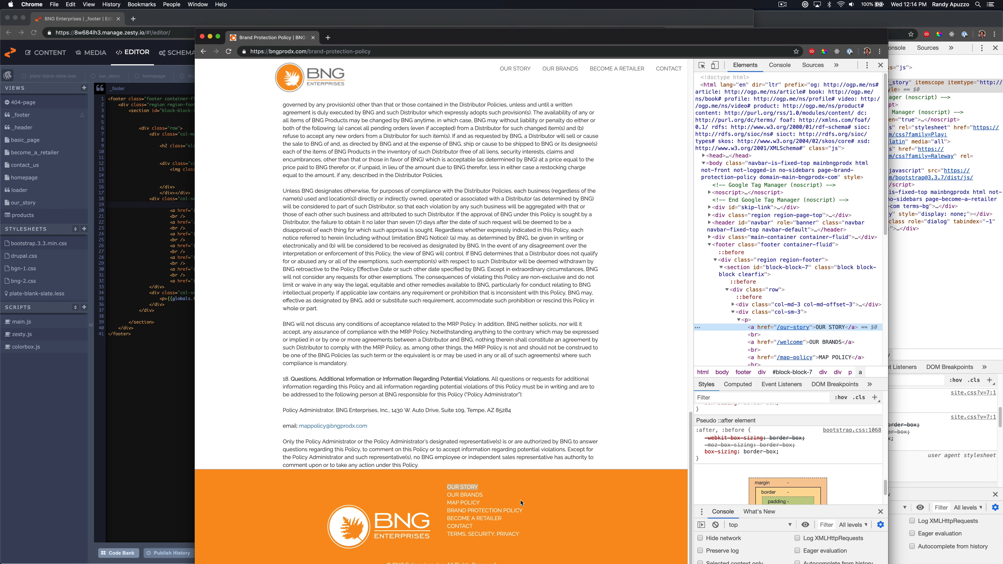
{"action": "left_click", "coordinate": [923, 322]}
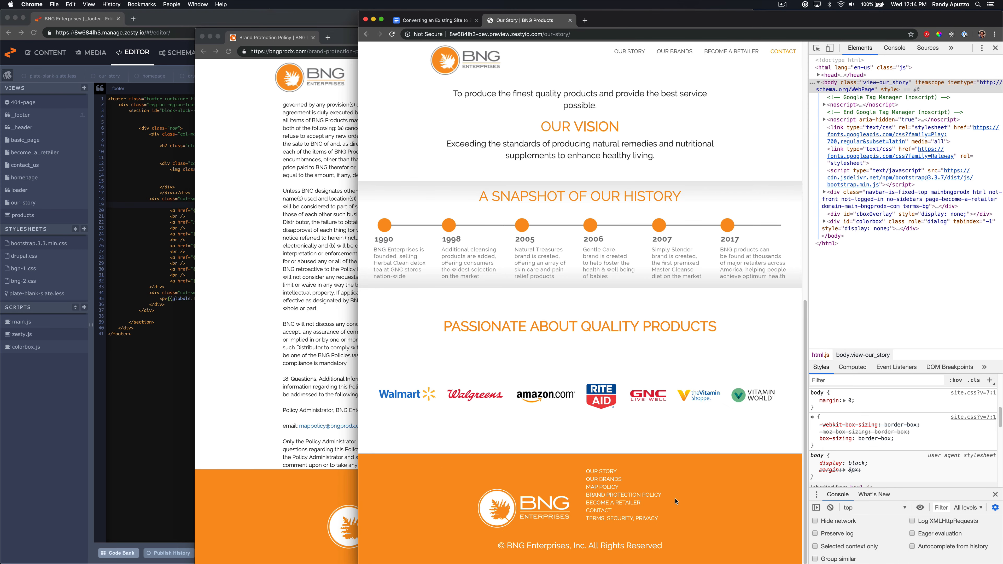
{"action": "left_click", "coordinate": [283, 487]}
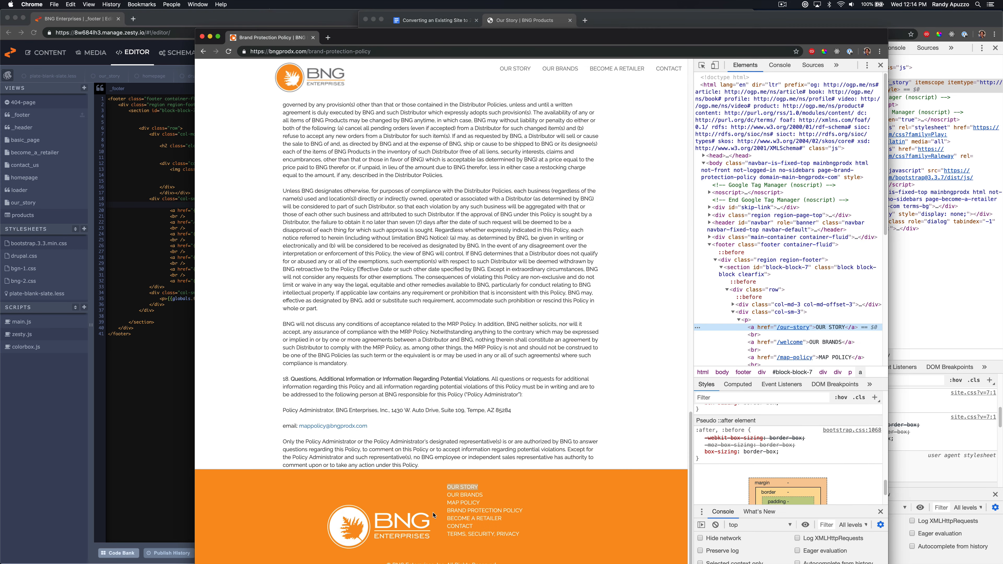
{"action": "left_click", "coordinate": [913, 376]}
{"action": "key", "text": "super+grave"}
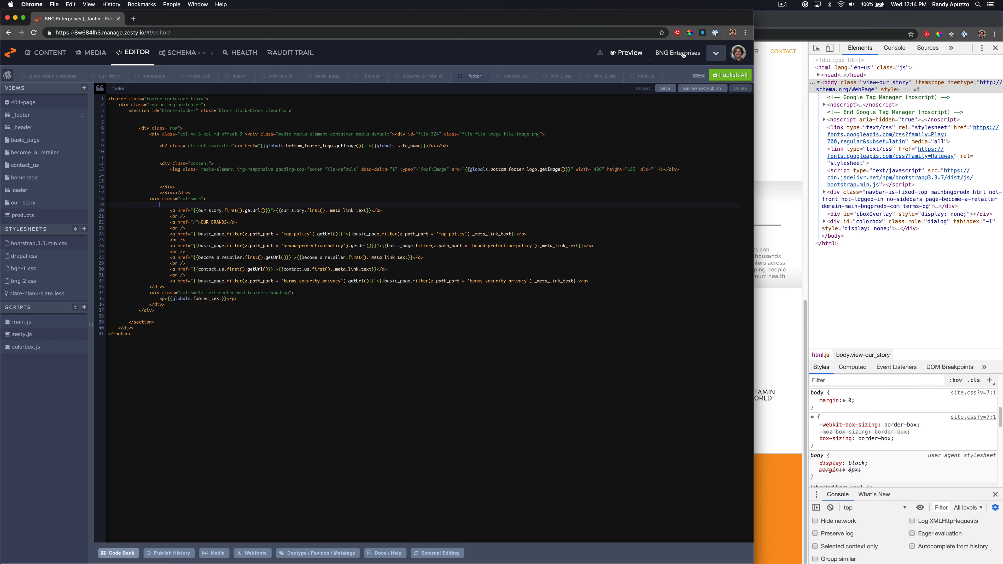
Publish all unpublished template files and review the preview page's footer
{"action": "left_click", "coordinate": [721, 76]}
{"action": "left_click", "coordinate": [324, 317]}
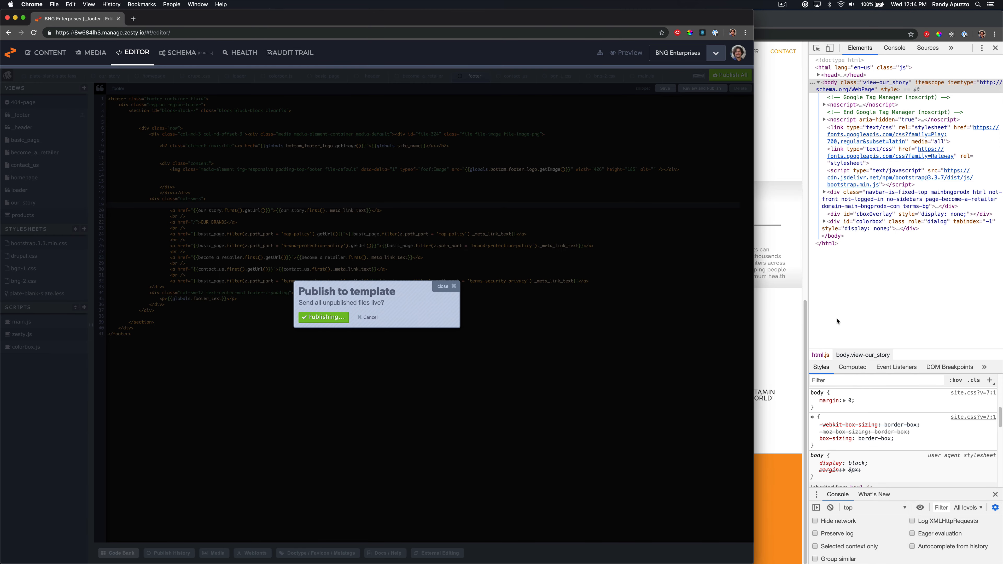
{"action": "left_click", "coordinate": [838, 322]}
{"action": "scroll", "coordinate": [672, 429], "scroll_direction": "up", "scroll_amount": 12}
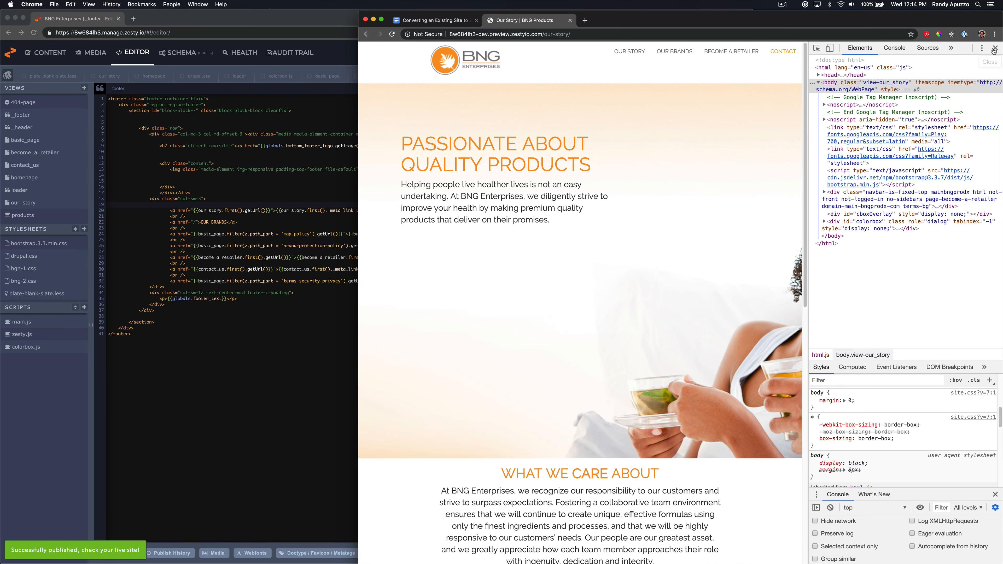
{"action": "left_click", "coordinate": [995, 47]}
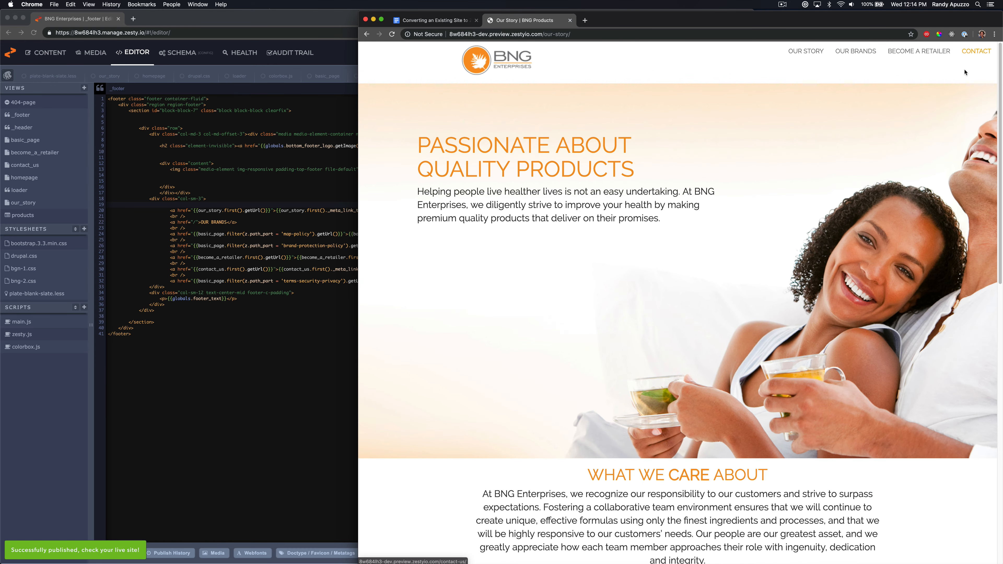
{"action": "scroll", "coordinate": [819, 203], "scroll_direction": "down", "scroll_amount": 10}
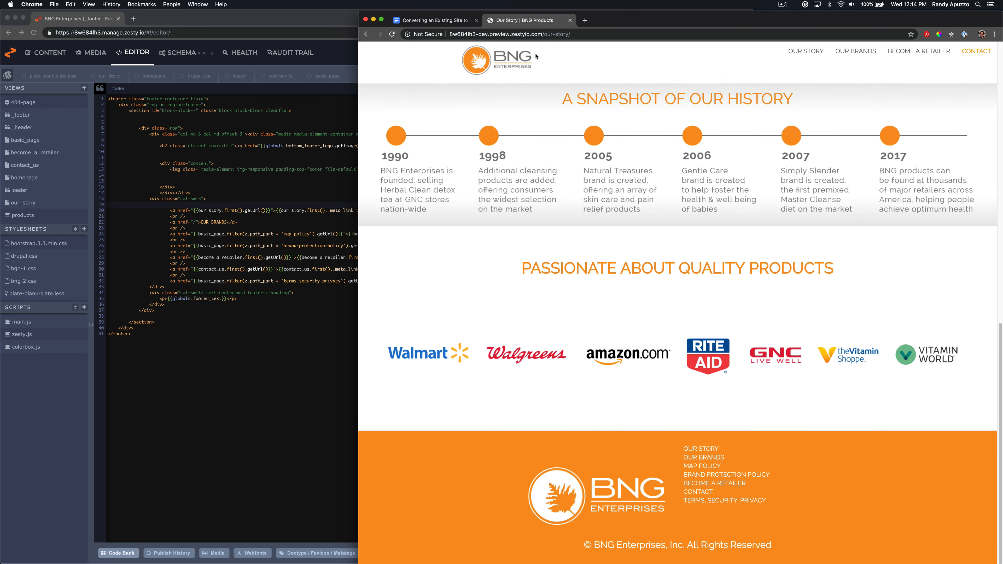
Close the live site's developer tools, resize its window and review the brand protection policy page and footer
{"action": "key", "text": "super+grave"}
{"action": "key", "text": "super+grave"}
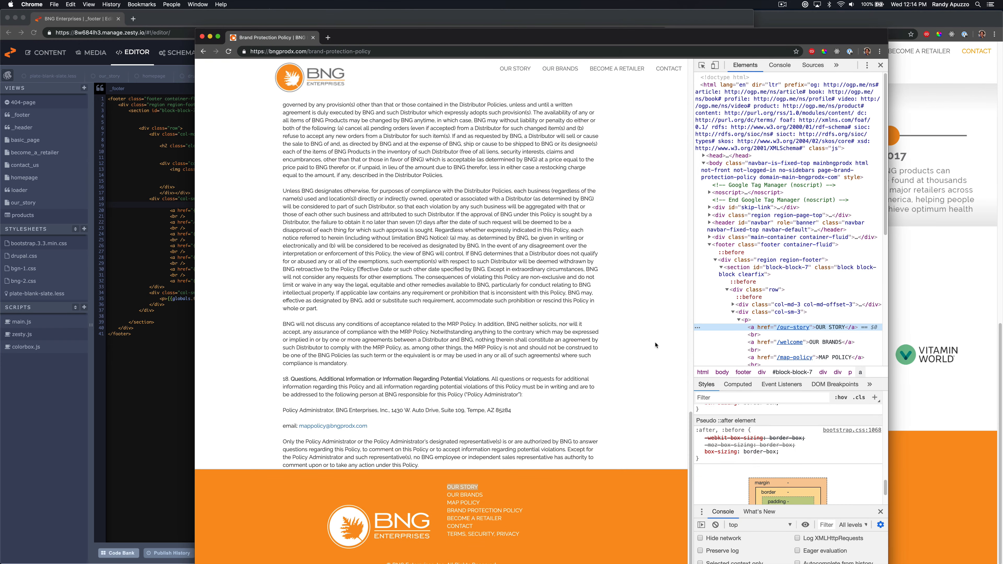
{"action": "scroll", "coordinate": [829, 118], "scroll_direction": "down", "scroll_amount": 6}
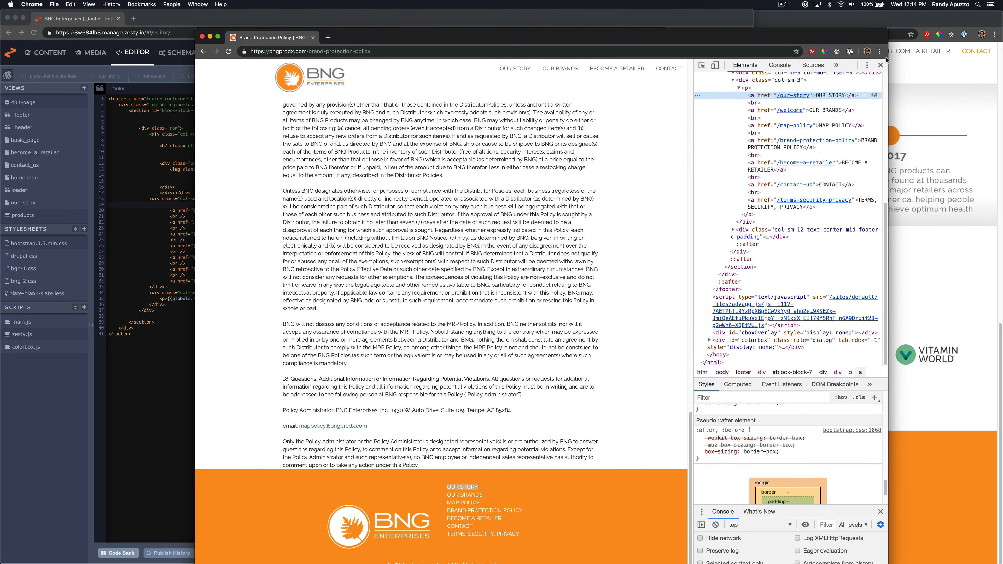
{"action": "left_click", "coordinate": [880, 65]}
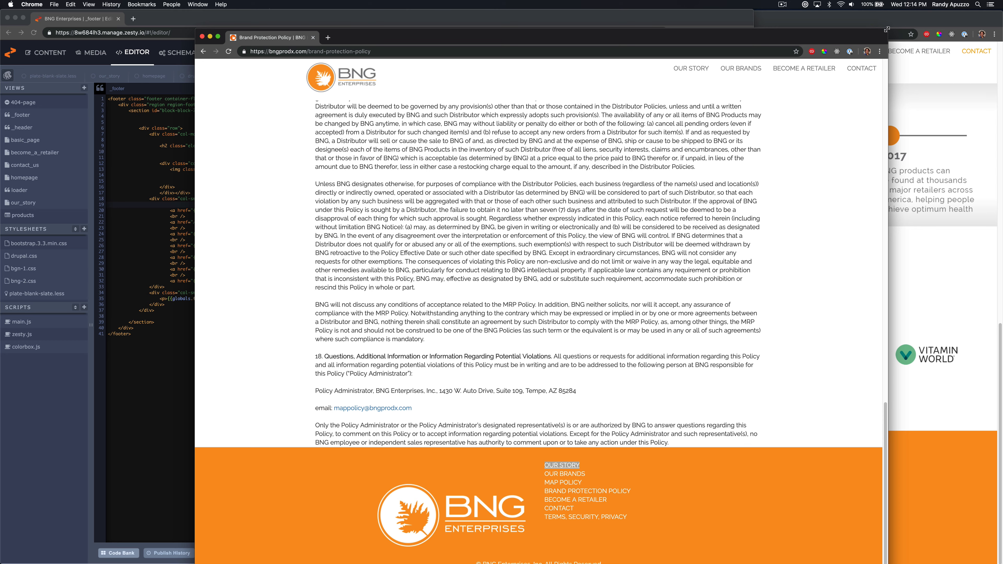
{"action": "left_click_drag", "start_coordinate": [887, 30], "coordinate": [834, 159]}
{"action": "left_click_drag", "start_coordinate": [676, 165], "coordinate": [676, 31]}
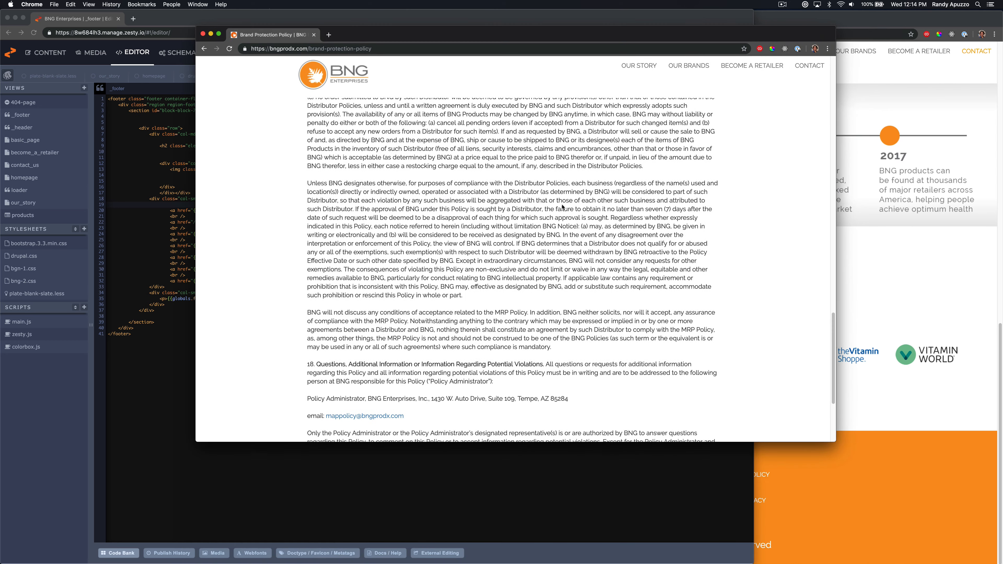
{"action": "scroll", "coordinate": [654, 82], "scroll_direction": "up", "scroll_amount": 20}
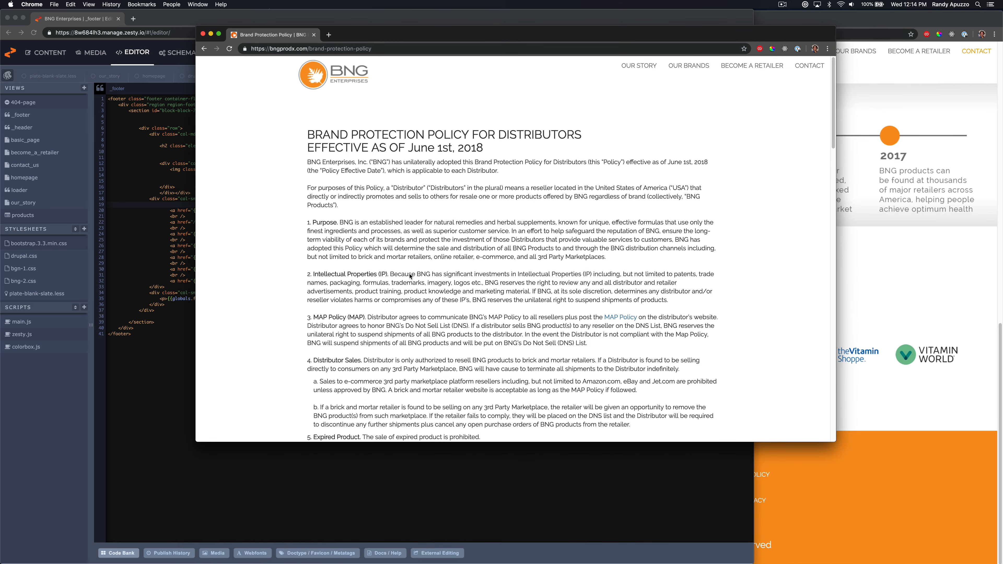
{"action": "scroll", "coordinate": [411, 276], "scroll_direction": "down", "scroll_amount": 20}
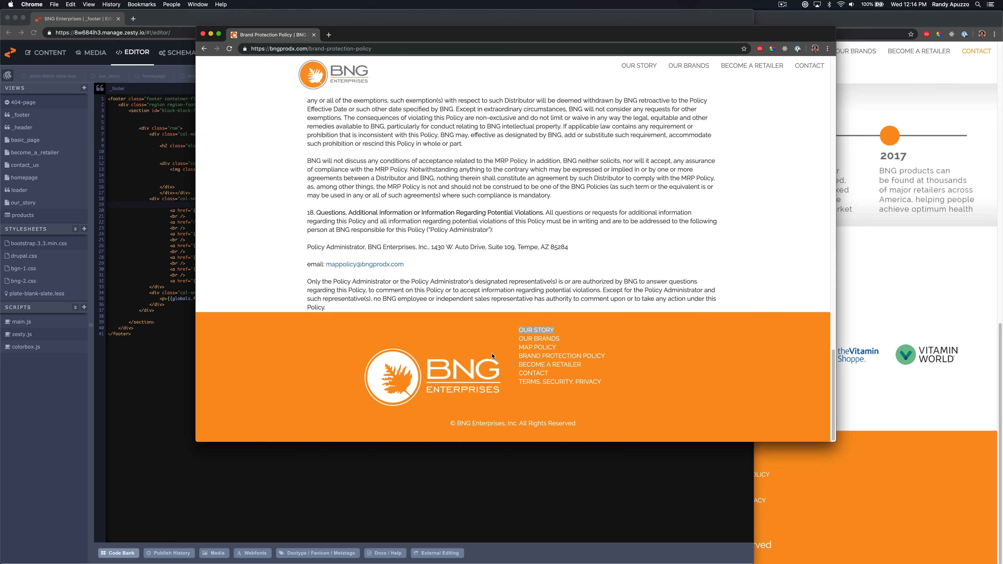
Inspect the copyright line's paragraph styles and toggle its 150% font size in the developer tools
{"action": "left_click", "coordinate": [846, 497]}
{"action": "double_click", "coordinate": [732, 544]}
{"action": "right_click", "coordinate": [731, 544]}
{"action": "left_click", "coordinate": [762, 538]}
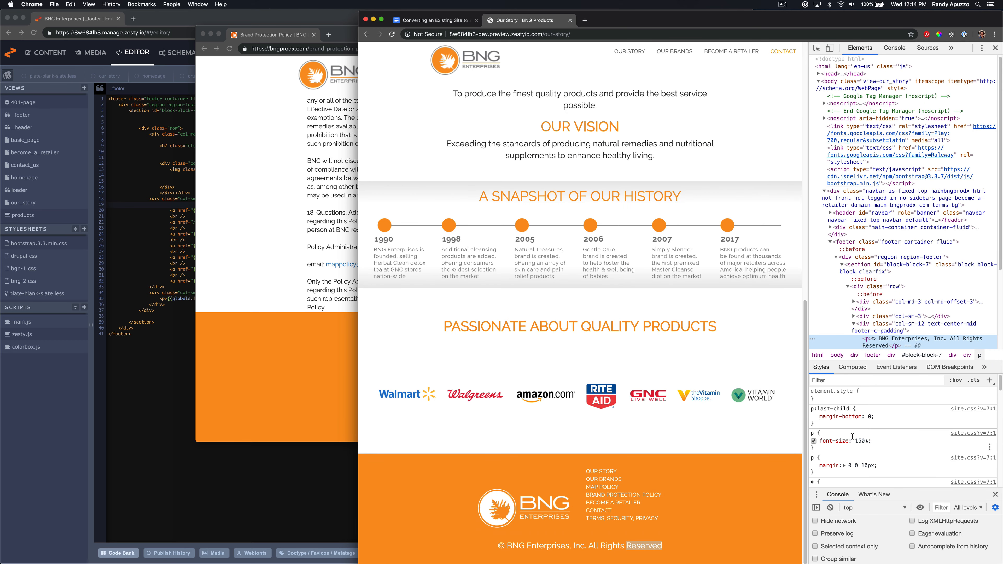
{"action": "scroll", "coordinate": [825, 435], "scroll_direction": "down", "scroll_amount": 1}
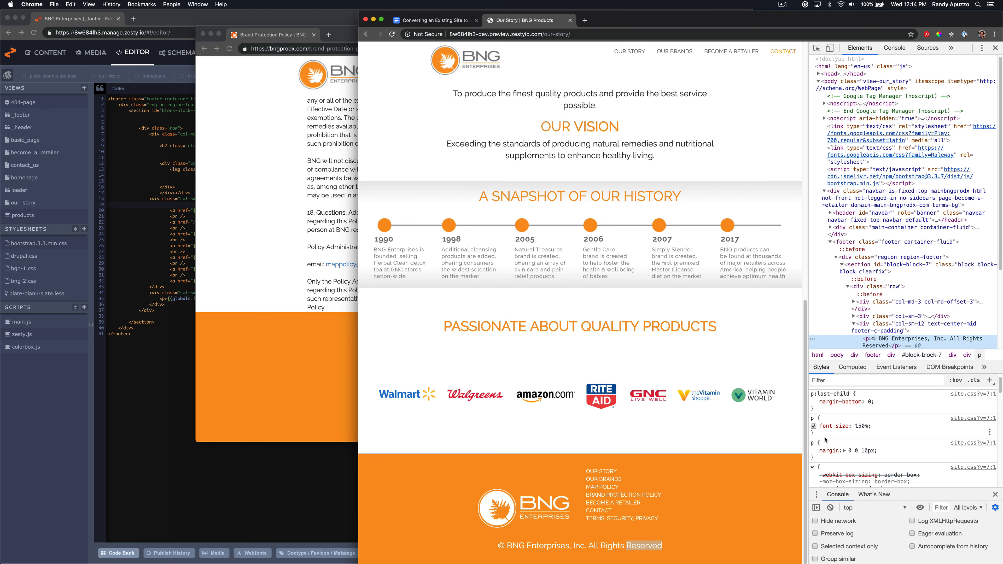
{"action": "left_click", "coordinate": [814, 426]}
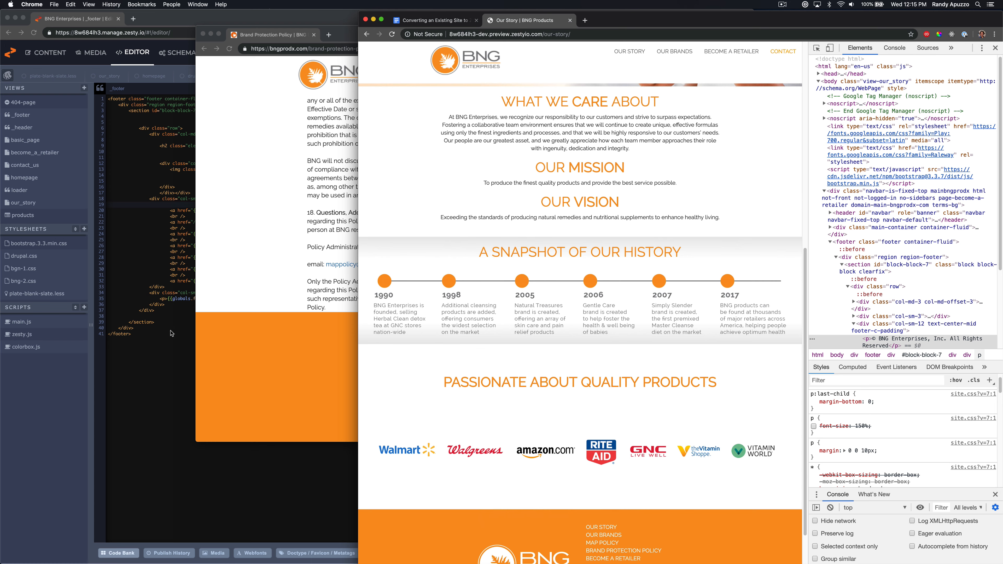
{"action": "scroll", "coordinate": [900, 420], "scroll_direction": "down", "scroll_amount": 2}
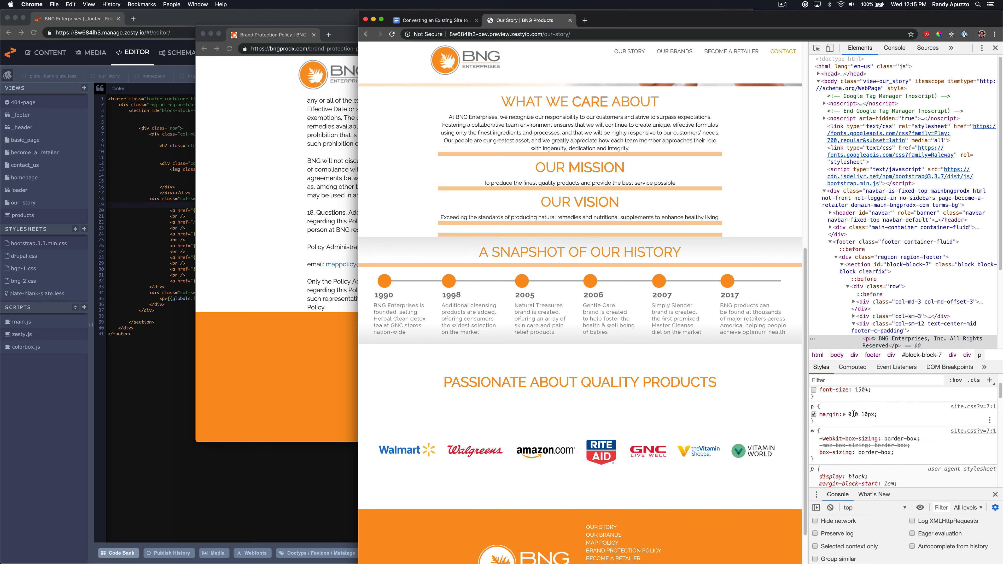
{"action": "scroll", "coordinate": [814, 404], "scroll_direction": "up", "scroll_amount": 1}
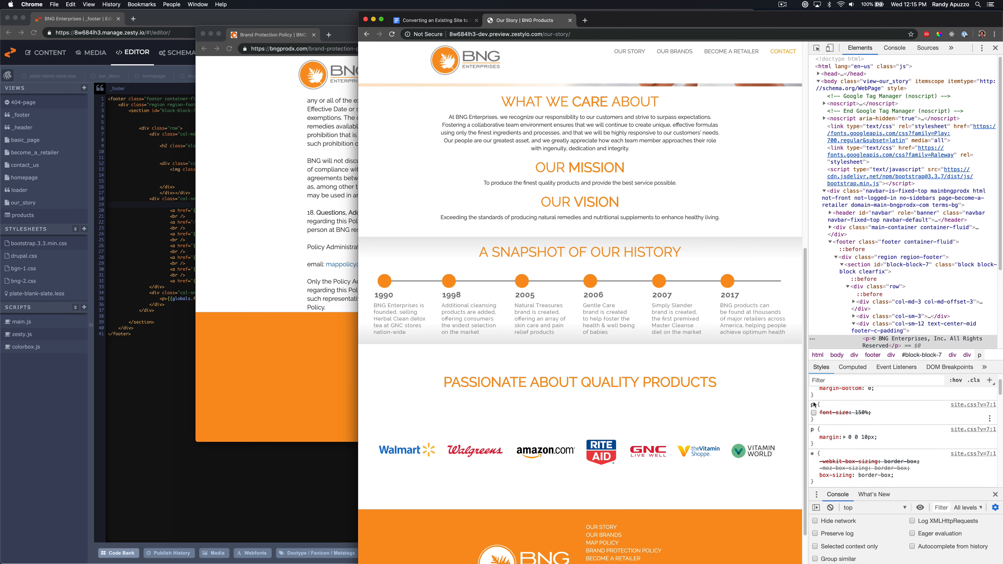
Give the footer's copyright paragraph an inline font-size of 100% and save the footer file
{"action": "left_click", "coordinate": [169, 338]}
{"action": "left_click", "coordinate": [165, 299]}
{"action": "type", "text": "style=\"font-size:"}
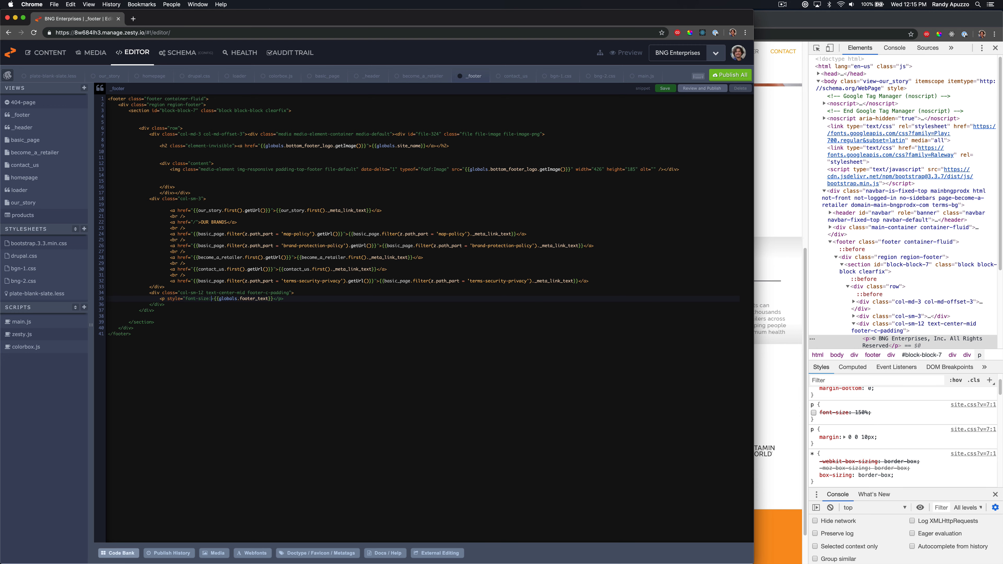
{"action": "type", "text": " 100%\">"}
{"action": "key", "text": "super+s"}
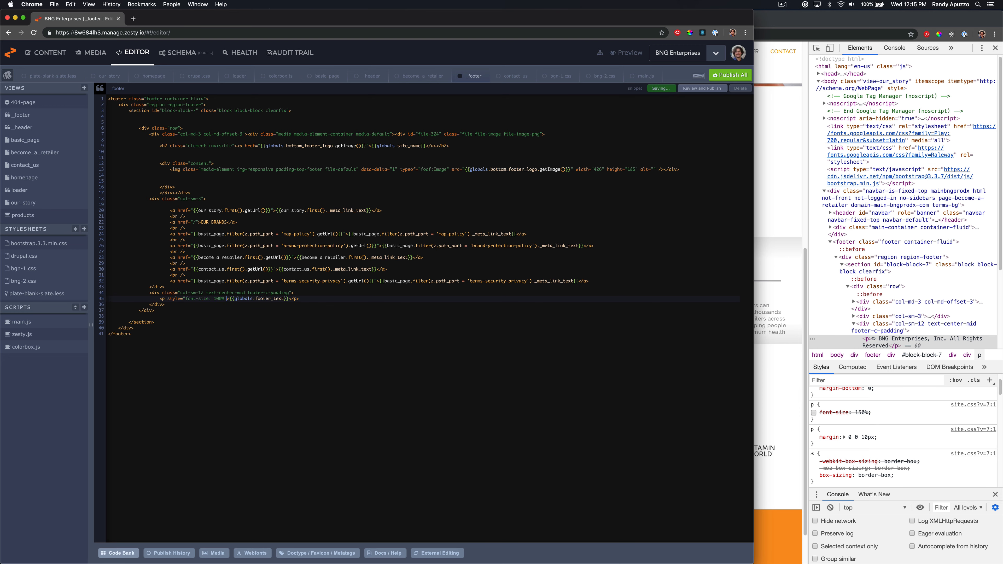
Reload the preview page and compare its footer with the live site's footer
{"action": "left_click", "coordinate": [792, 402]}
{"action": "key", "text": "super+r"}
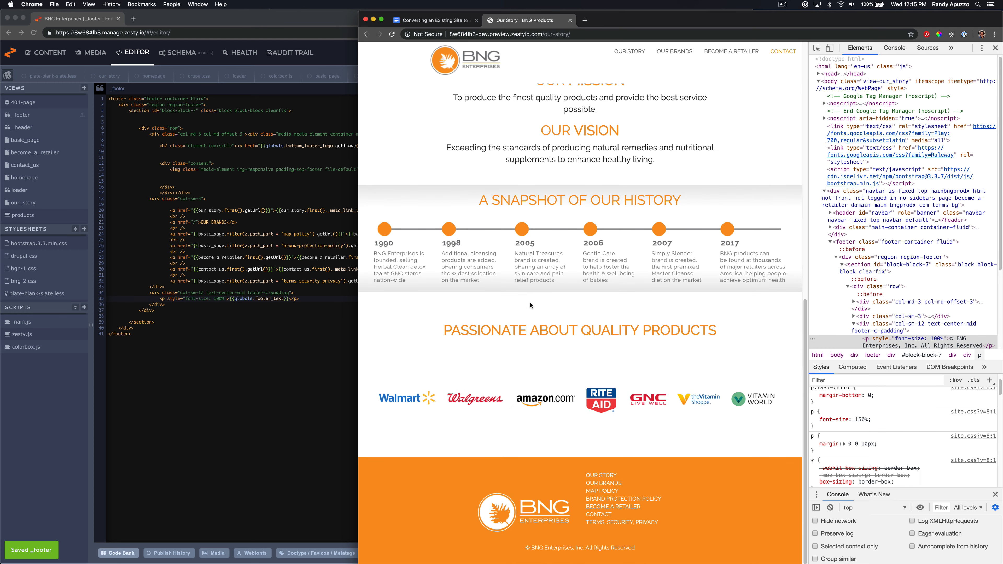
{"action": "key", "text": "super+grave"}
{"action": "key", "text": "super+grave"}
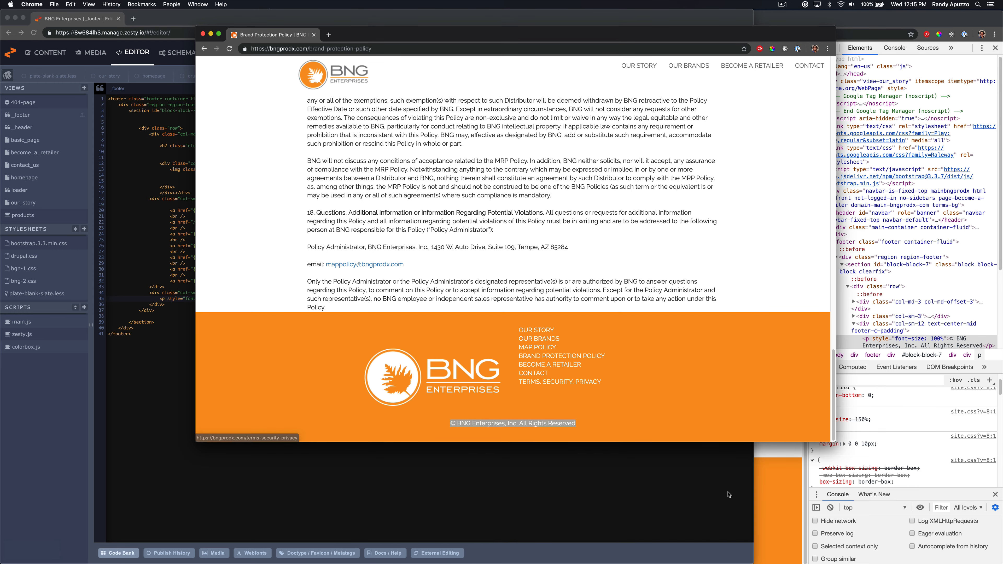
{"action": "key", "text": "super+grave"}
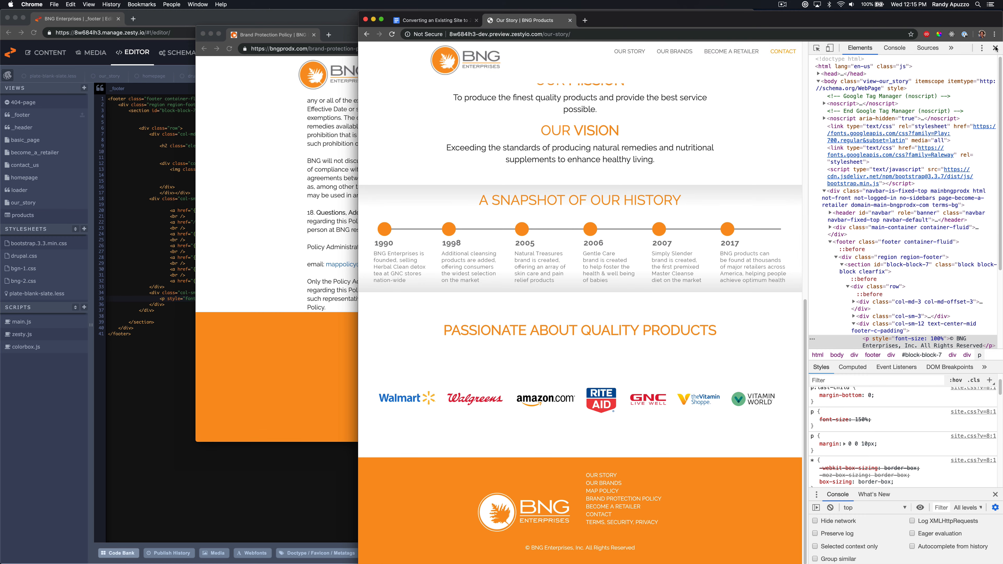
{"action": "left_click", "coordinate": [995, 47]}
{"action": "scroll", "coordinate": [750, 317], "scroll_direction": "down", "scroll_amount": 3}
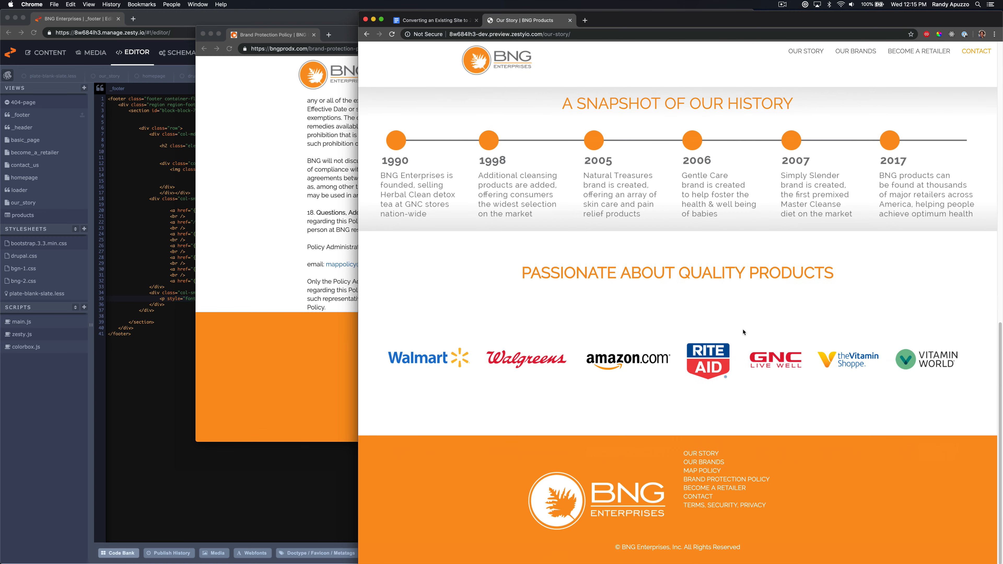
{"action": "scroll", "coordinate": [742, 329], "scroll_direction": "up", "scroll_amount": 15}
Publish all unpublished template files and review the preview page again
{"action": "left_click", "coordinate": [175, 269]}
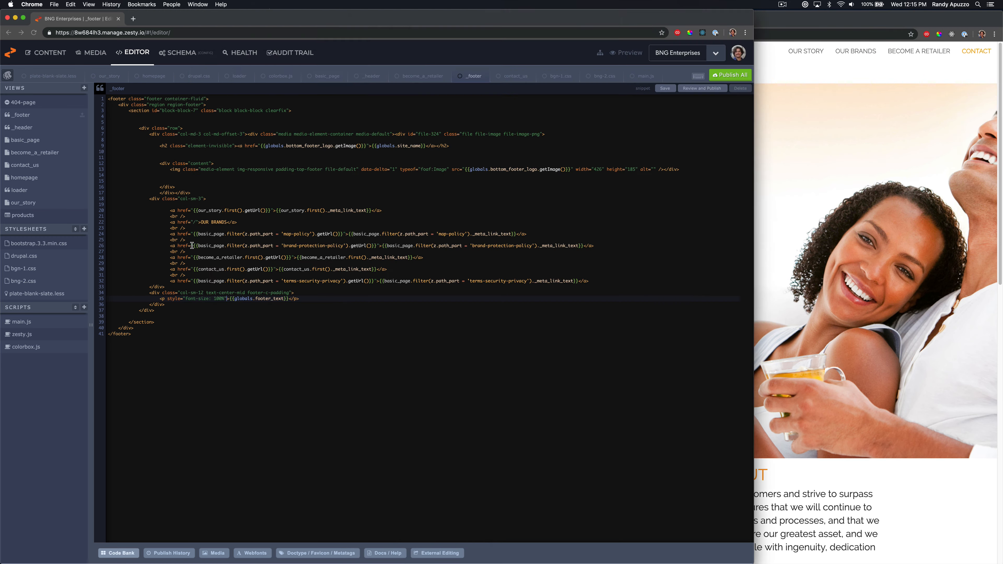
{"action": "left_click", "coordinate": [730, 75]}
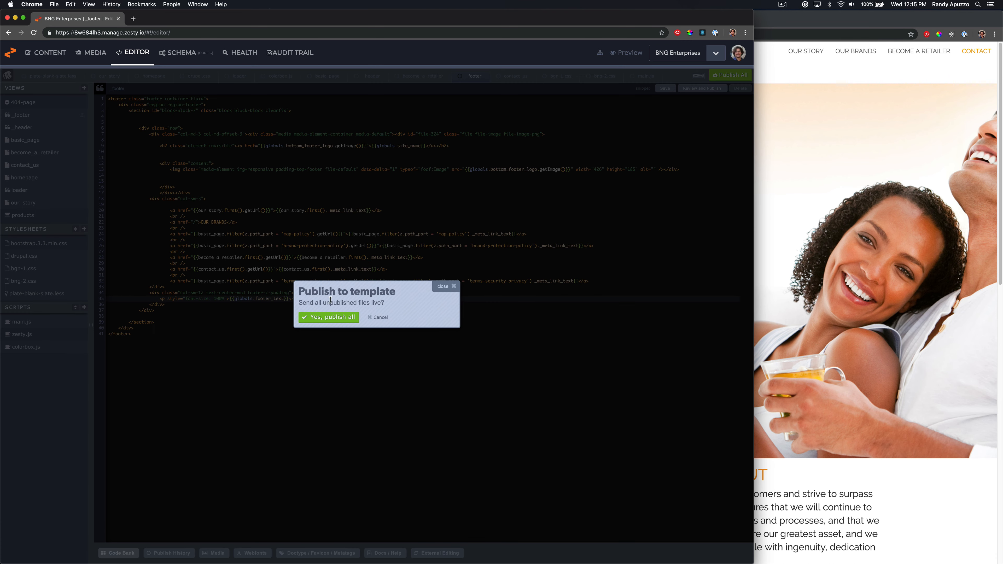
{"action": "left_click", "coordinate": [330, 319]}
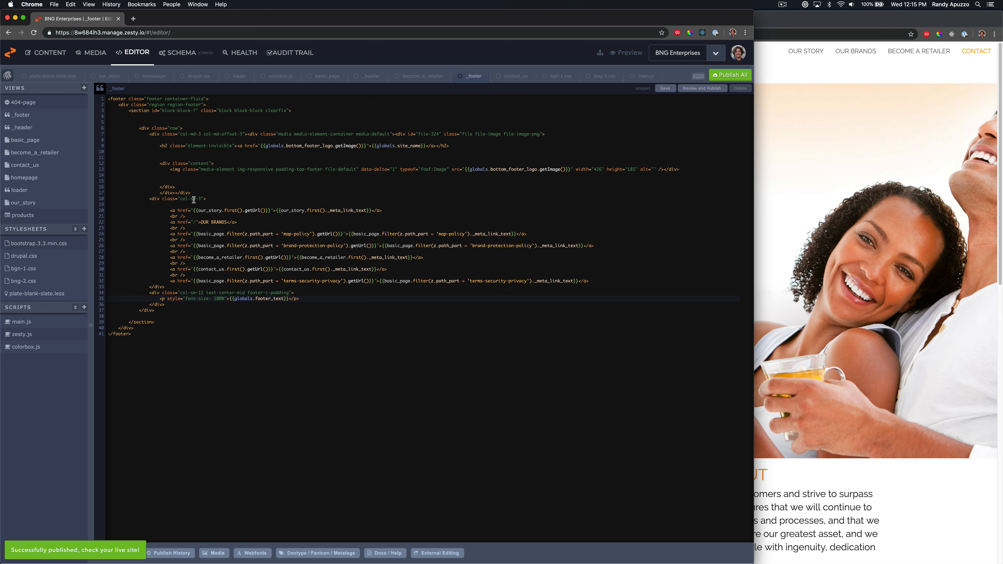
{"action": "left_click", "coordinate": [791, 304]}
{"action": "scroll", "coordinate": [533, 321], "scroll_direction": "down", "scroll_amount": 10}
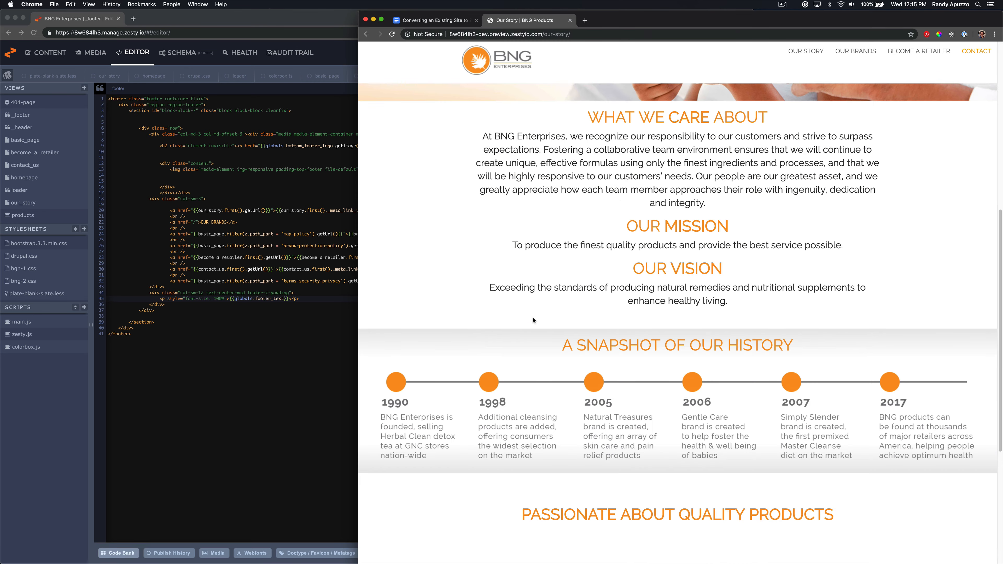
{"action": "scroll", "coordinate": [533, 320], "scroll_direction": "up", "scroll_amount": 10}
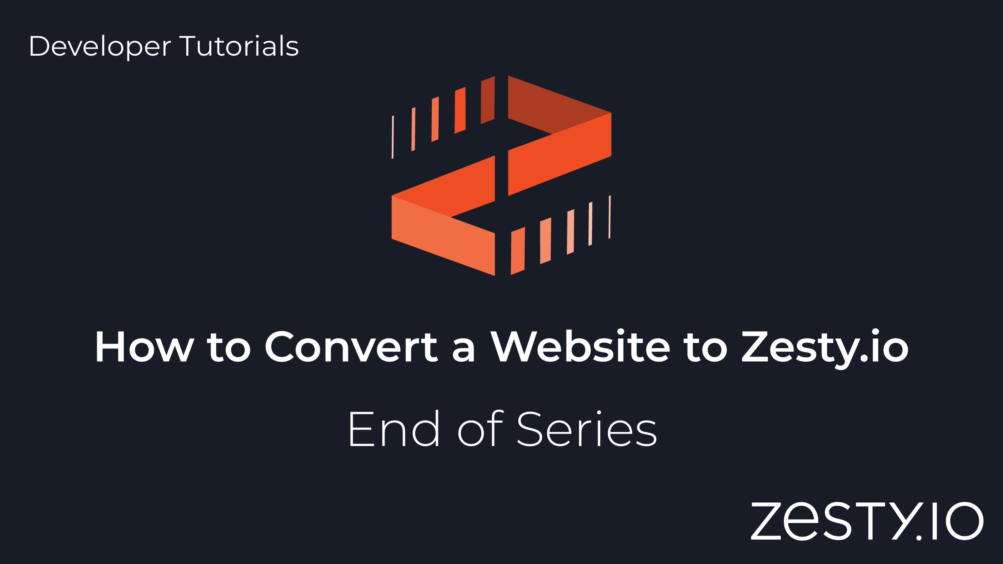